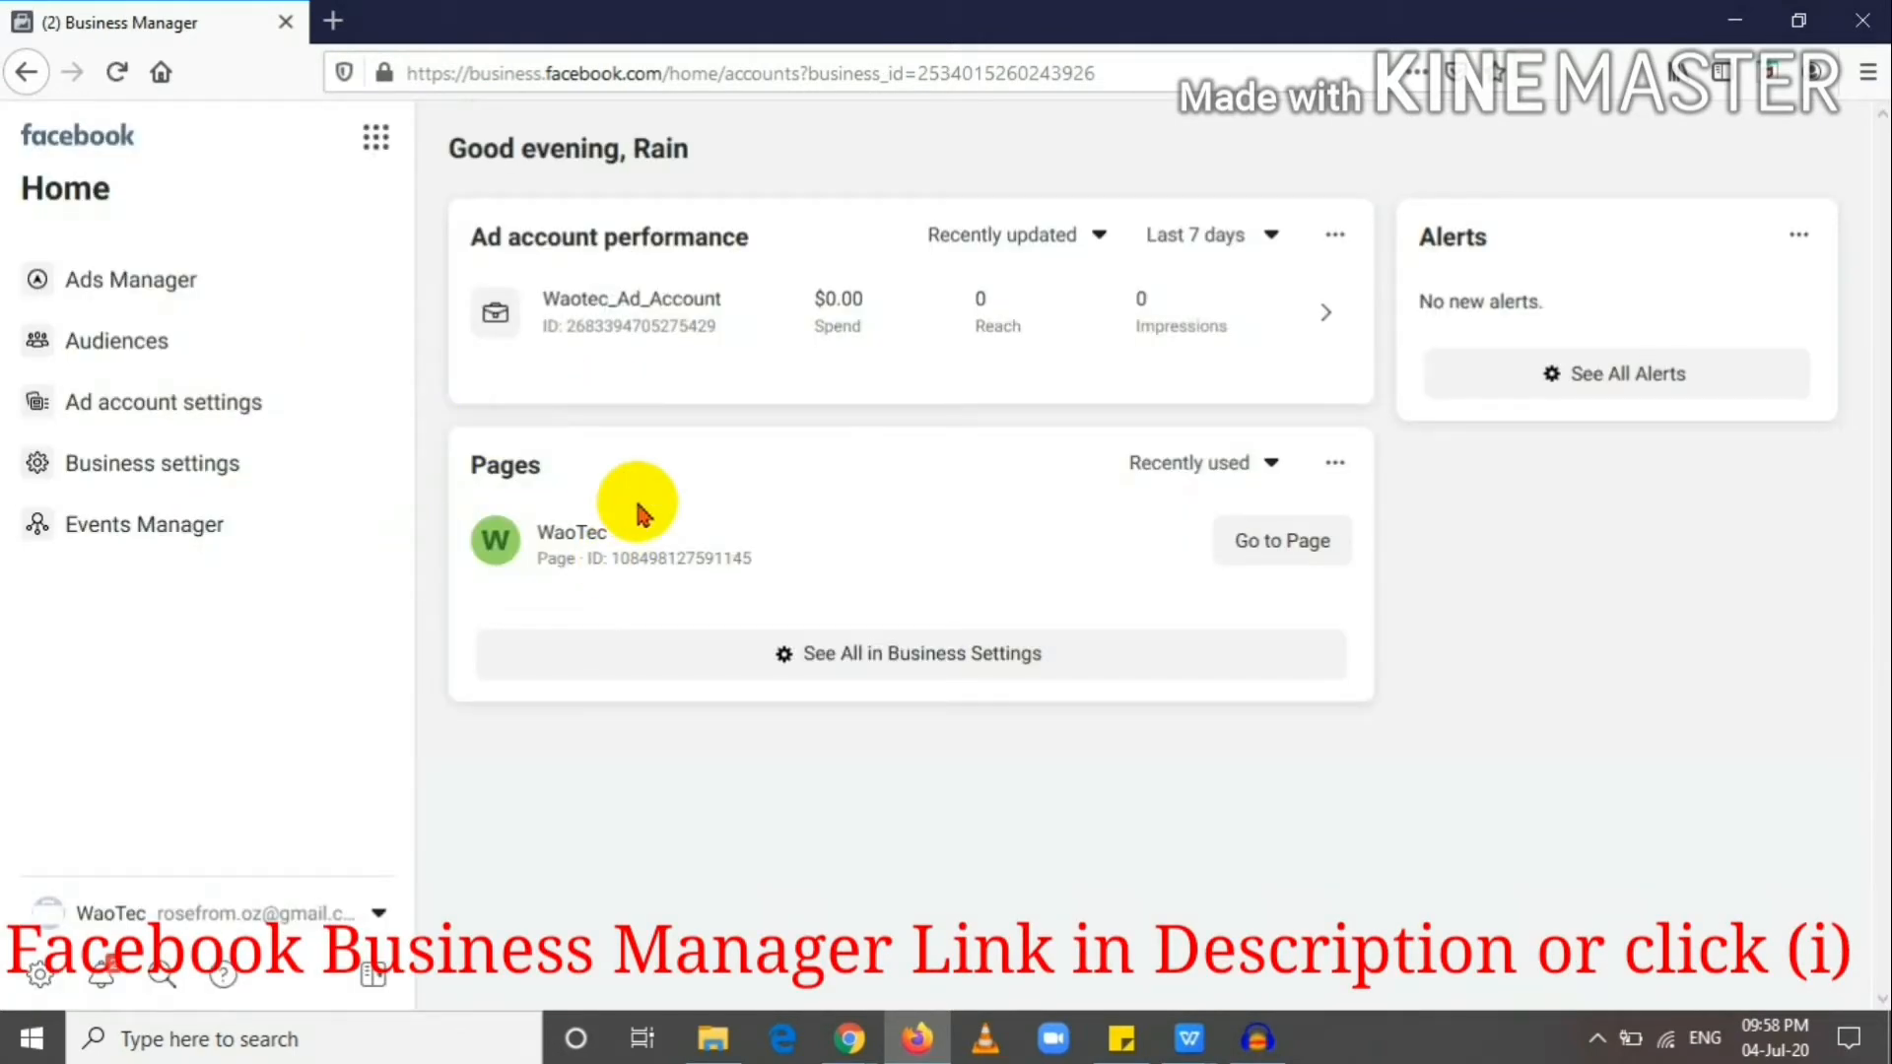
Step: Open the Business settings of the WaoTec business from the business tools
left_click(375, 142)
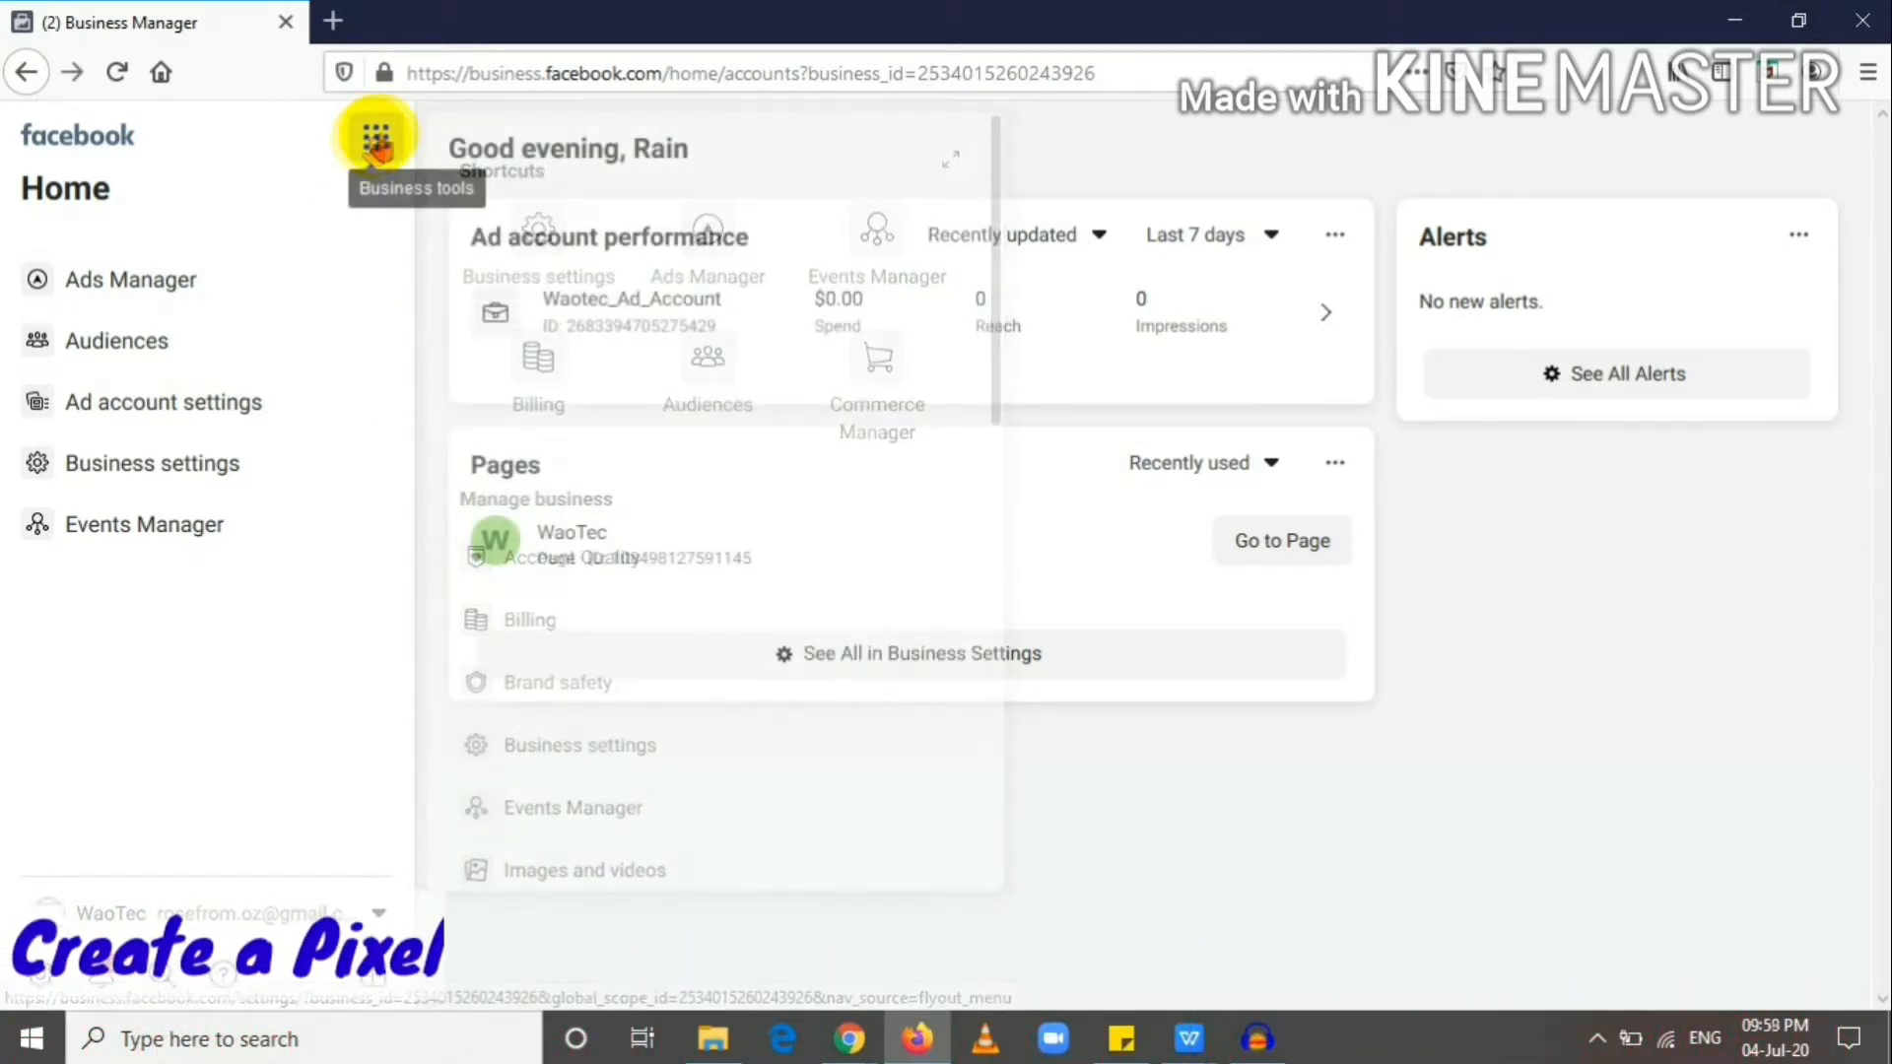
left_click(379, 143)
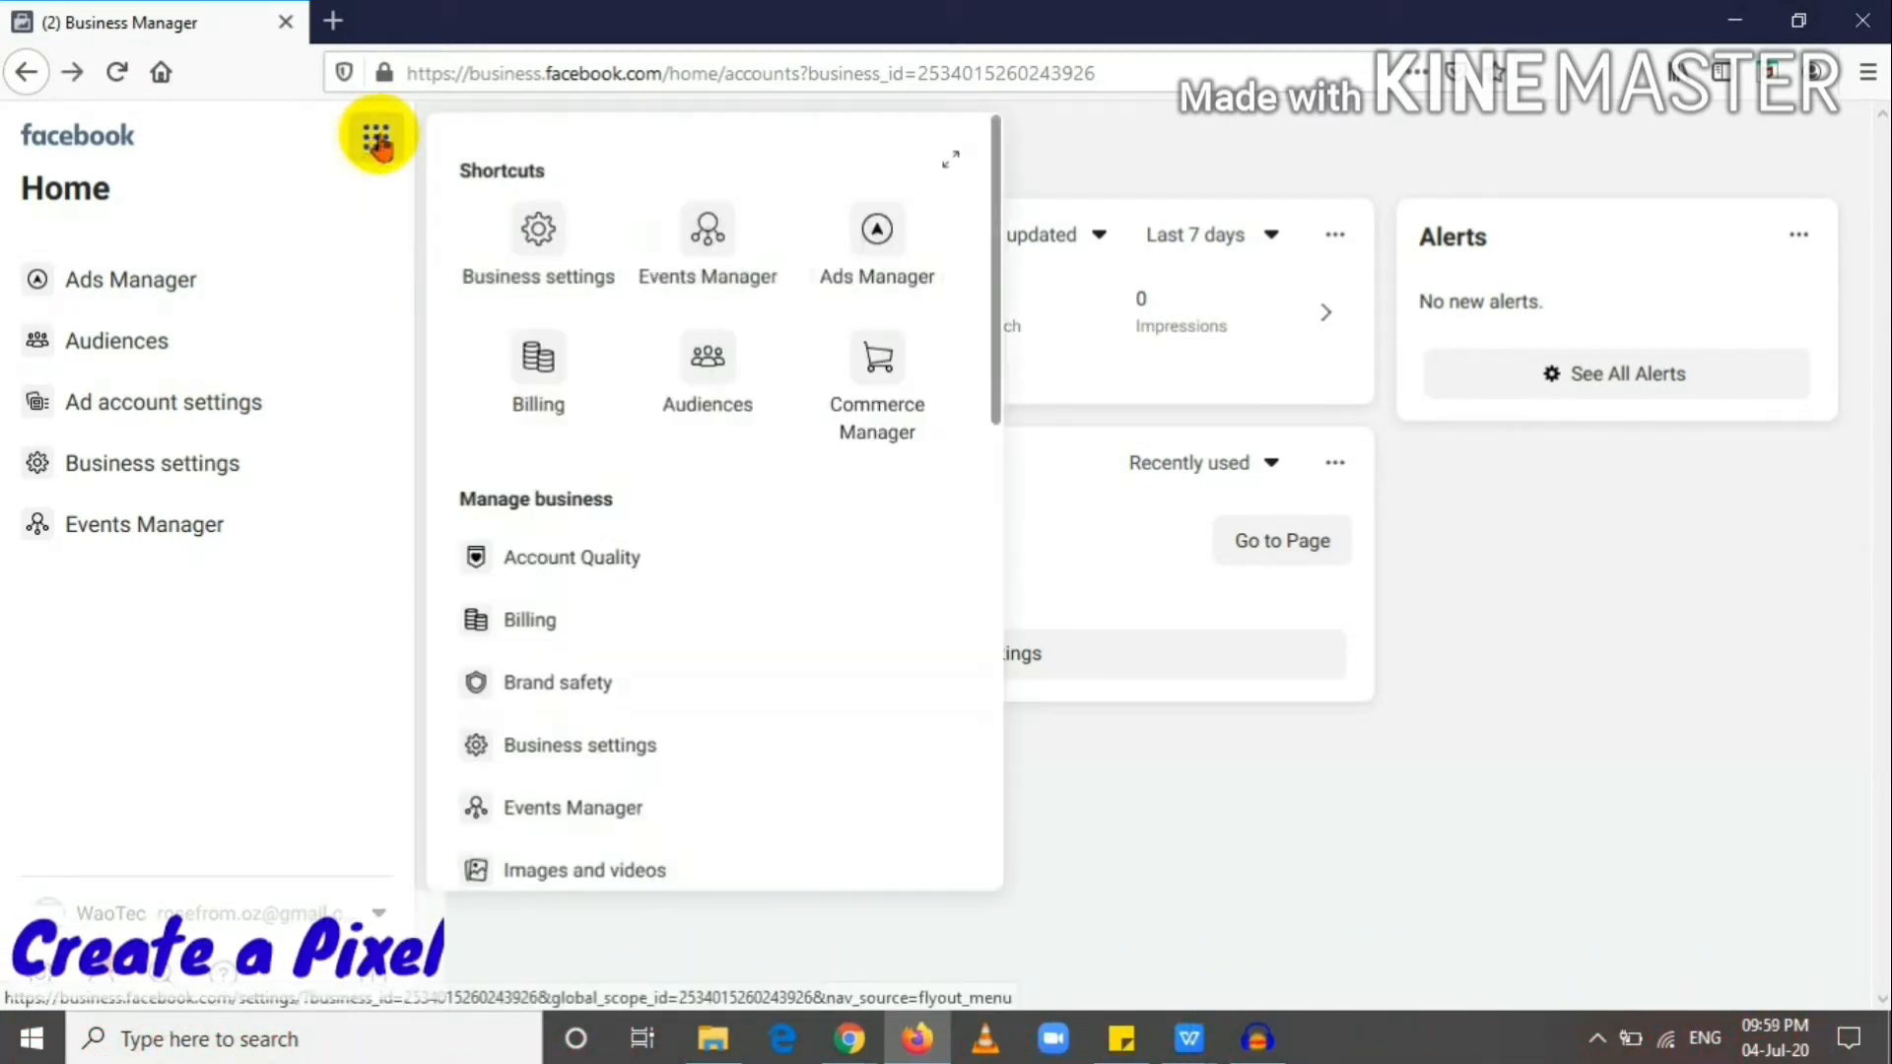
left_click(532, 247)
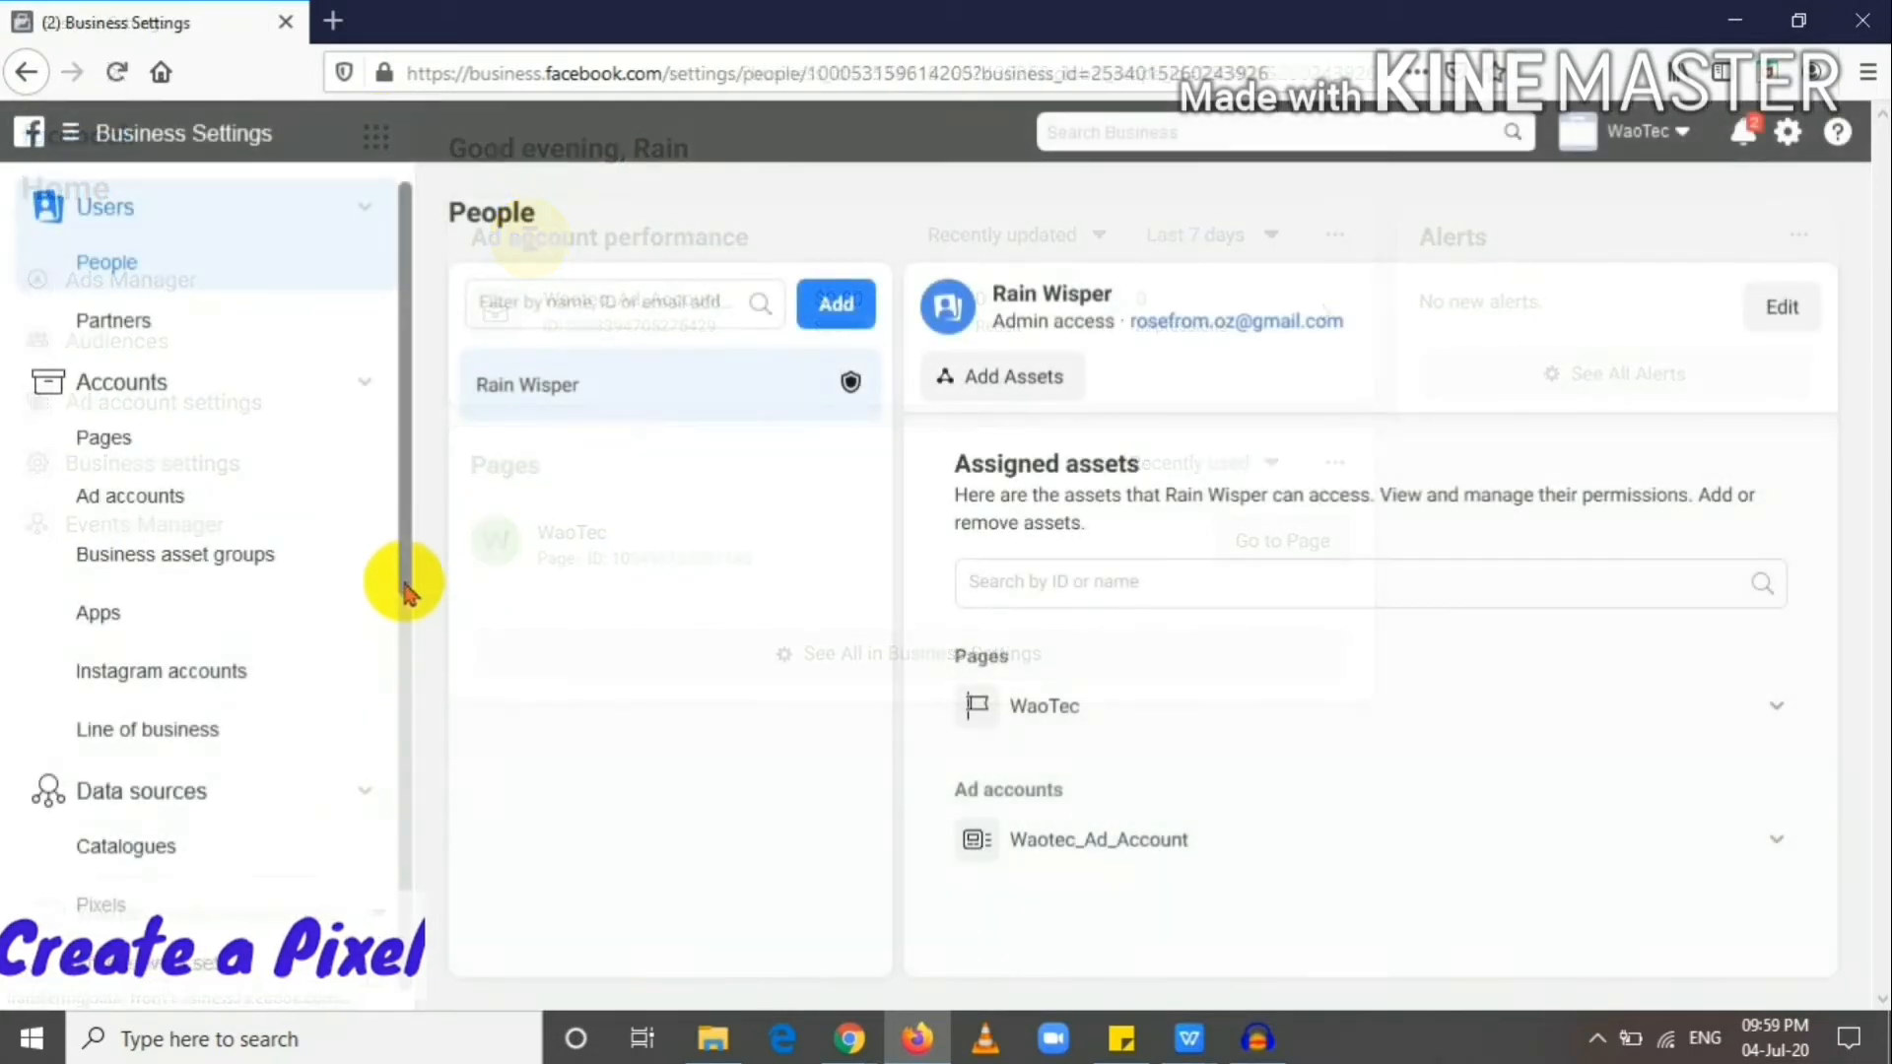
Step: Show the Pixels page of the business's data sources
left_click_drag(404, 590, 397, 709)
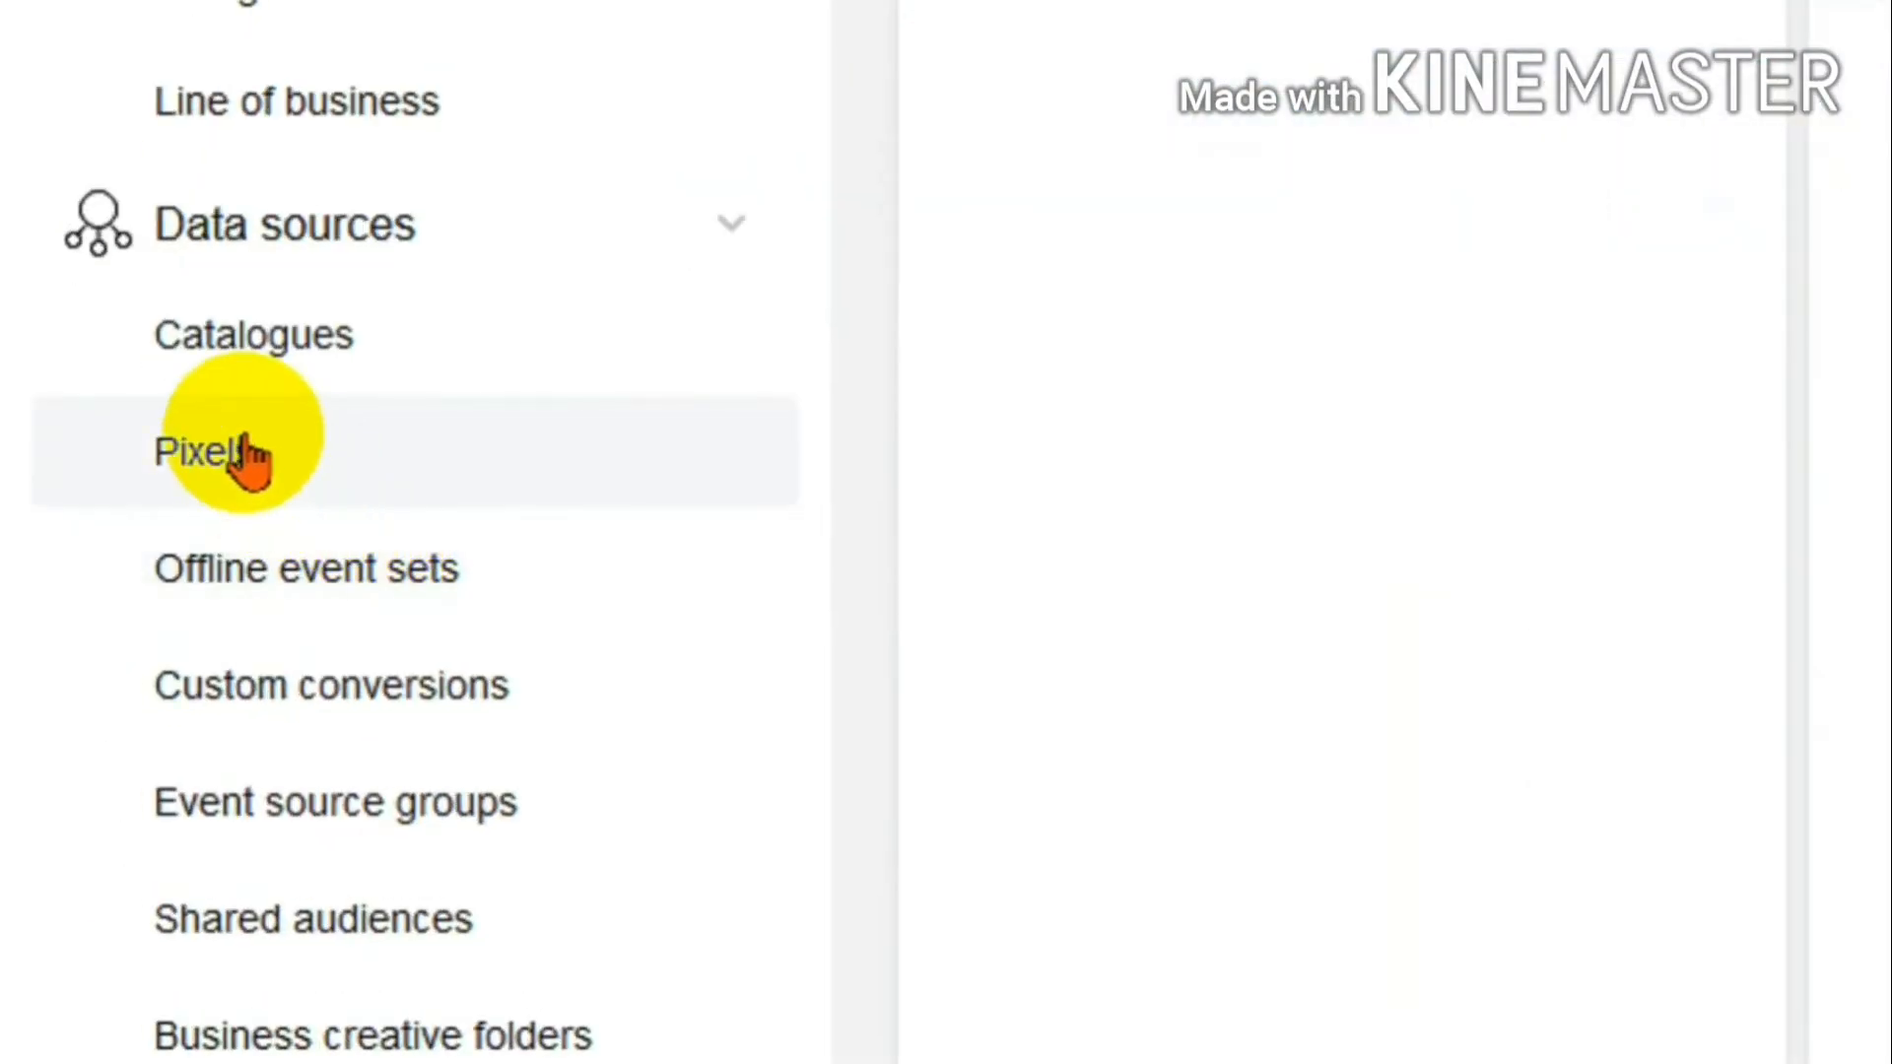
scroll(262, 296, "up", 1)
left_click(426, 268)
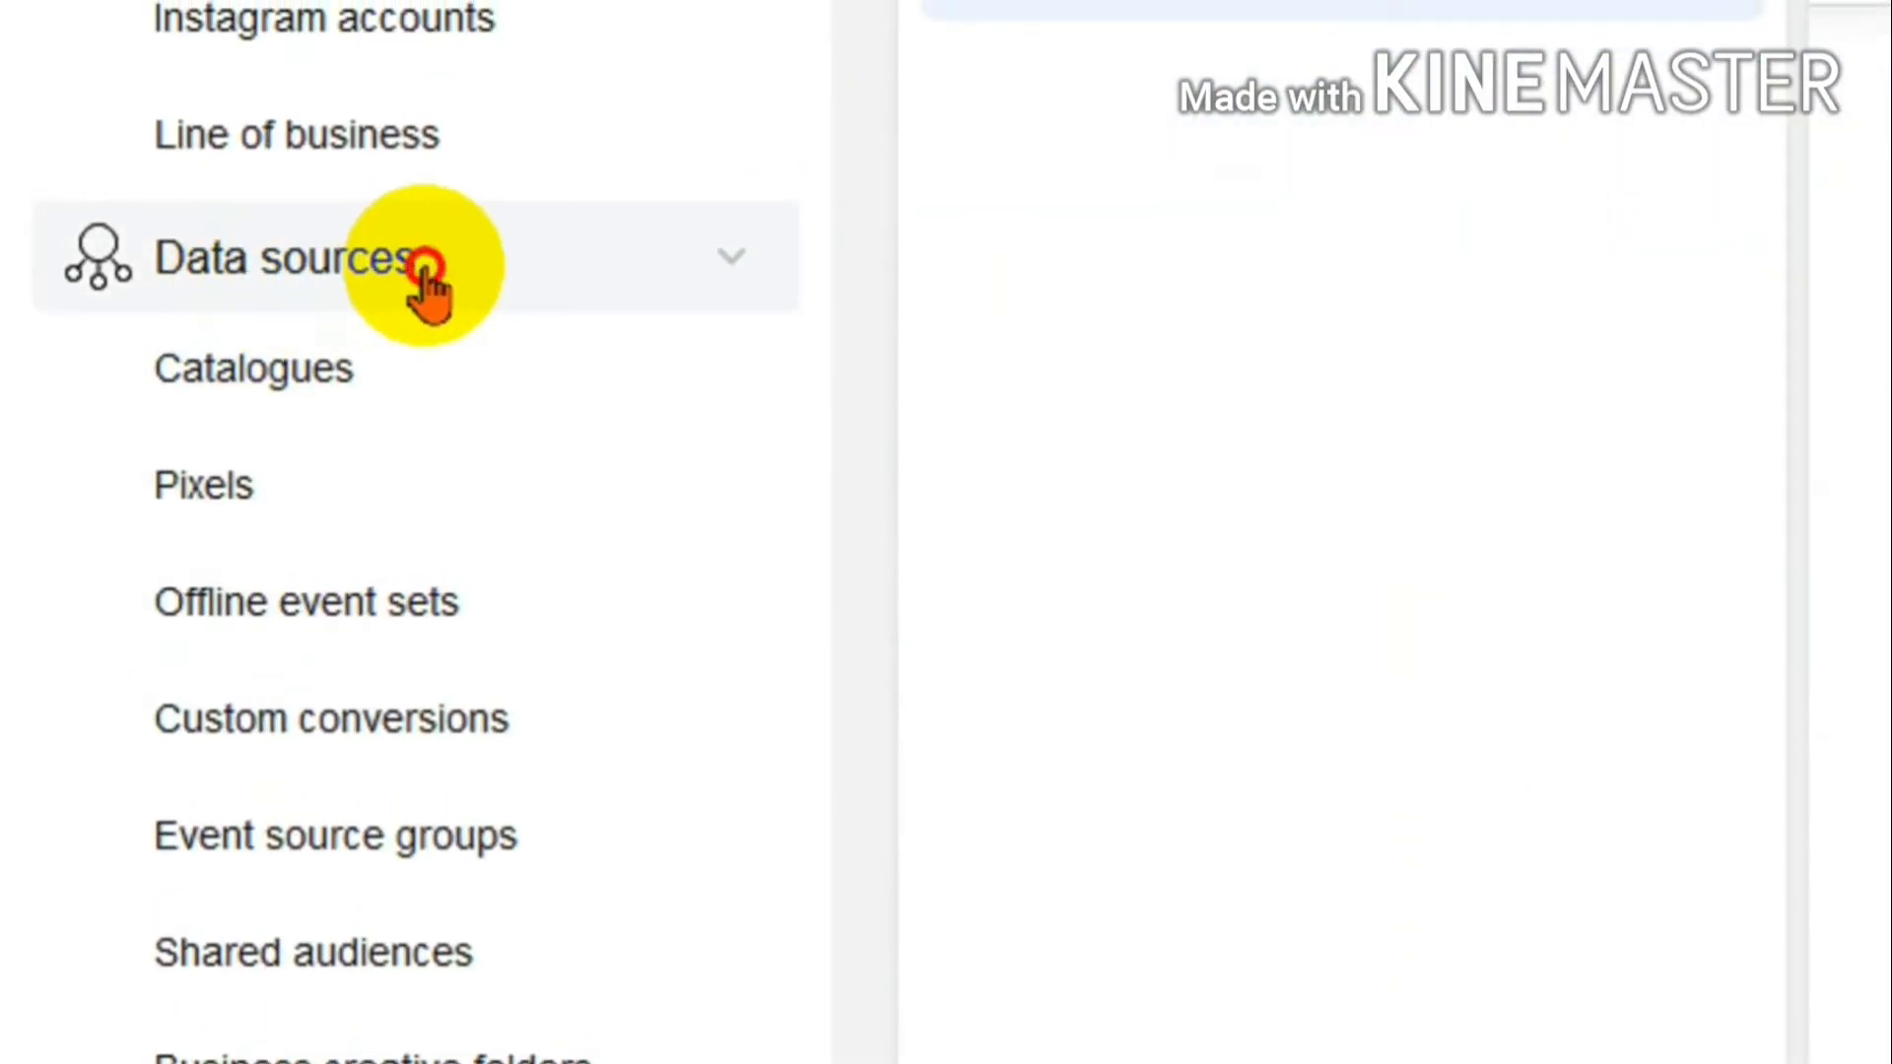
left_click(425, 270)
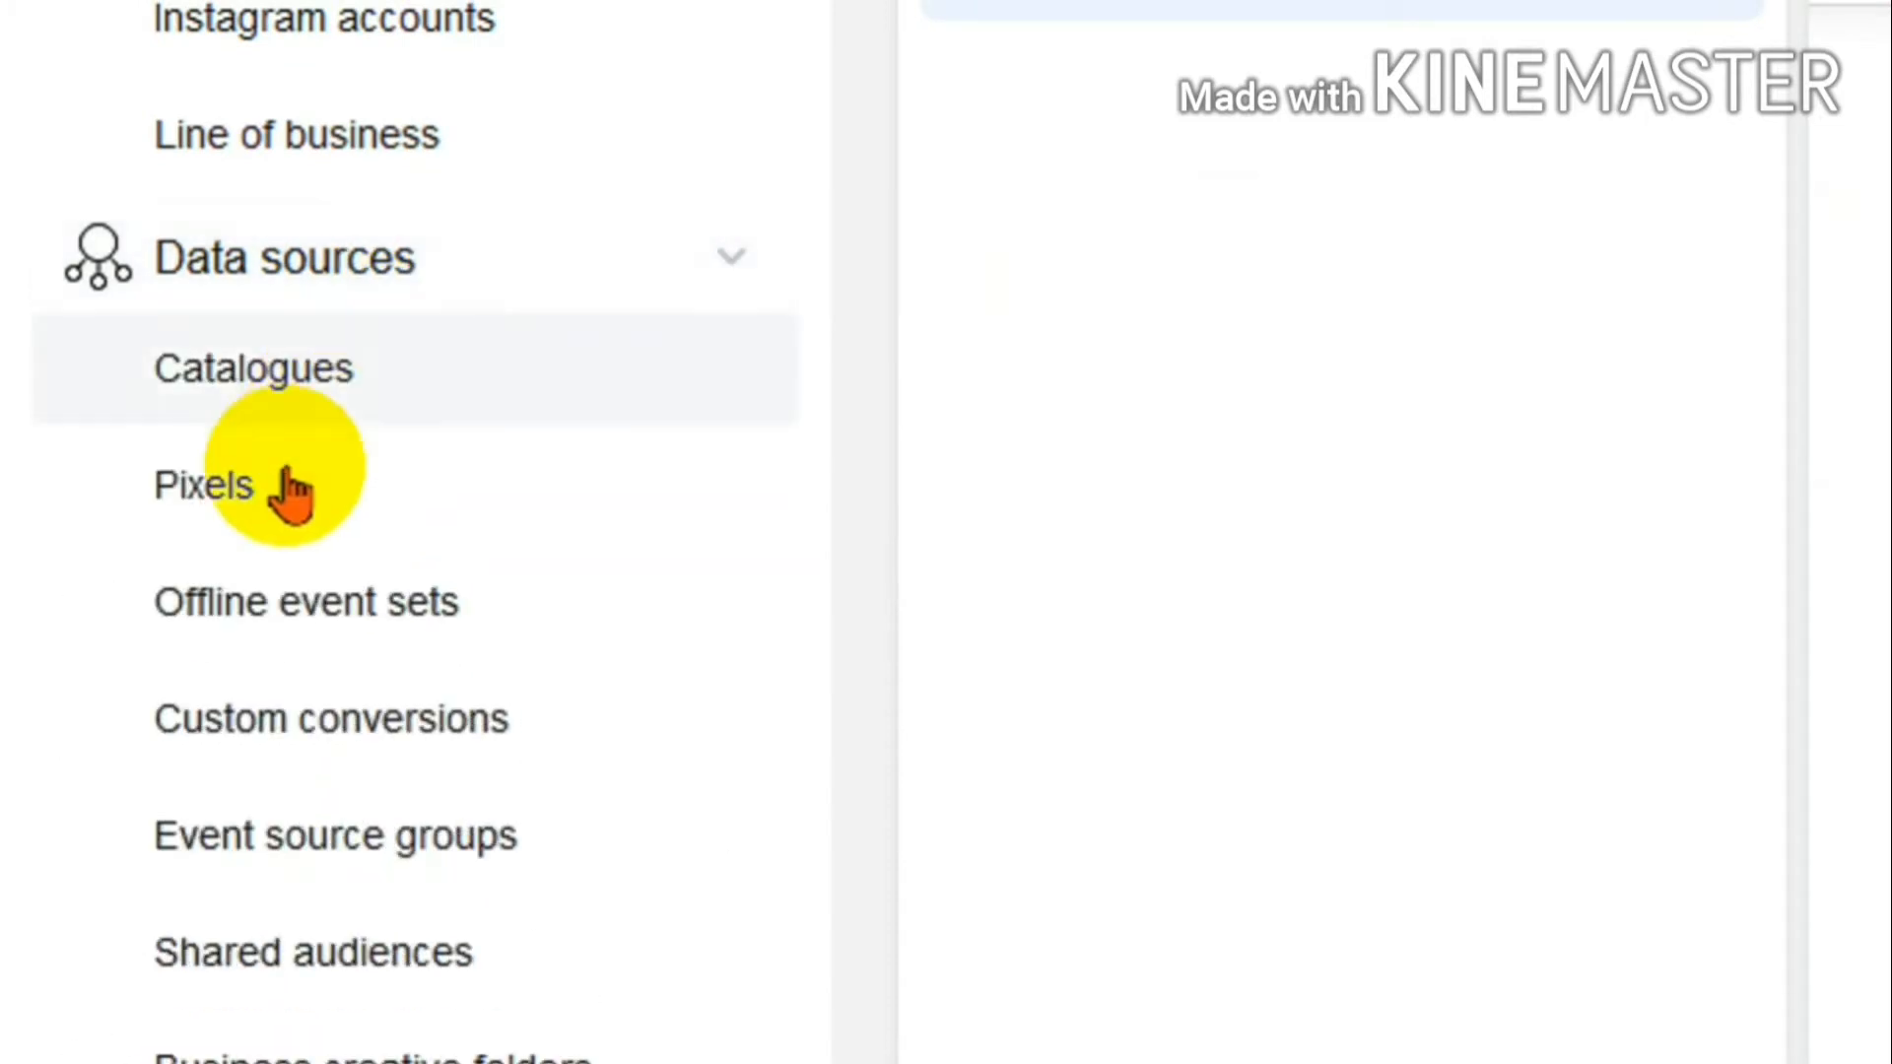
left_click(227, 510)
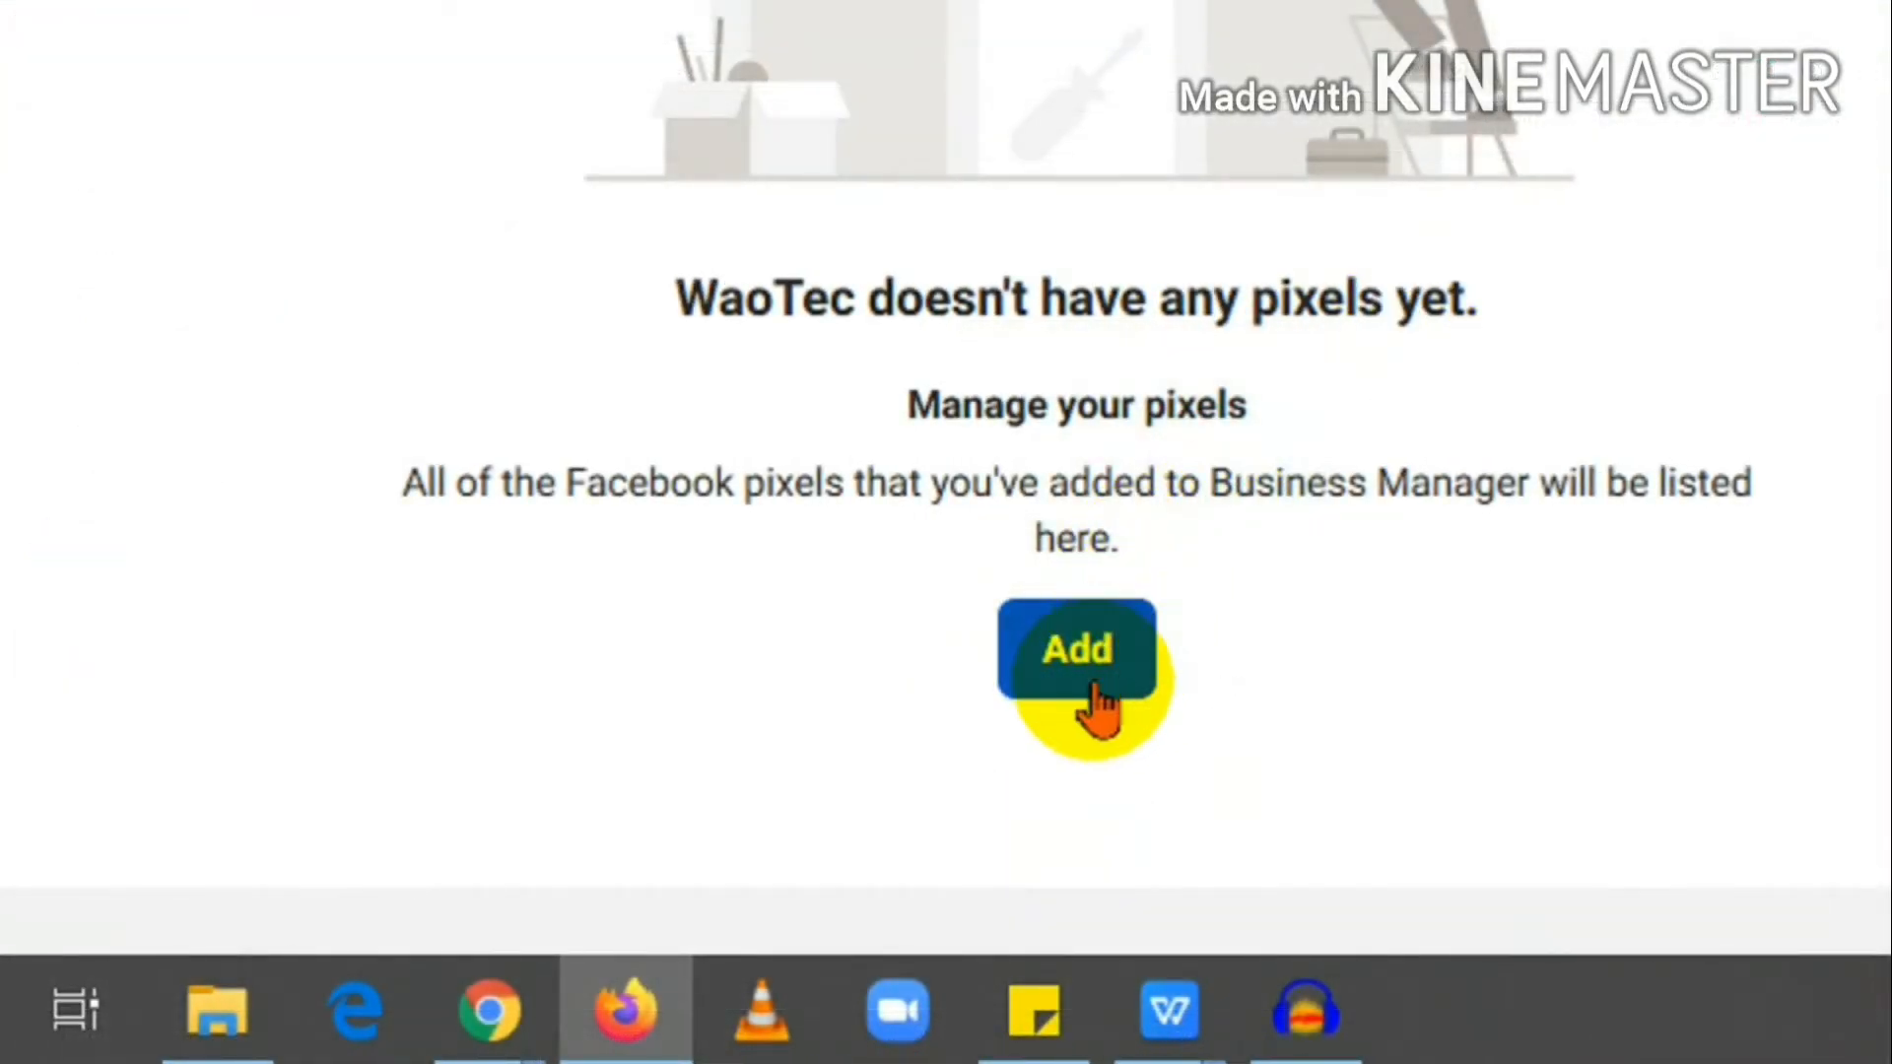
Step: Add a pixel named WaoTec_Pixel and choose to install its code using a partner integration
left_click(1089, 659)
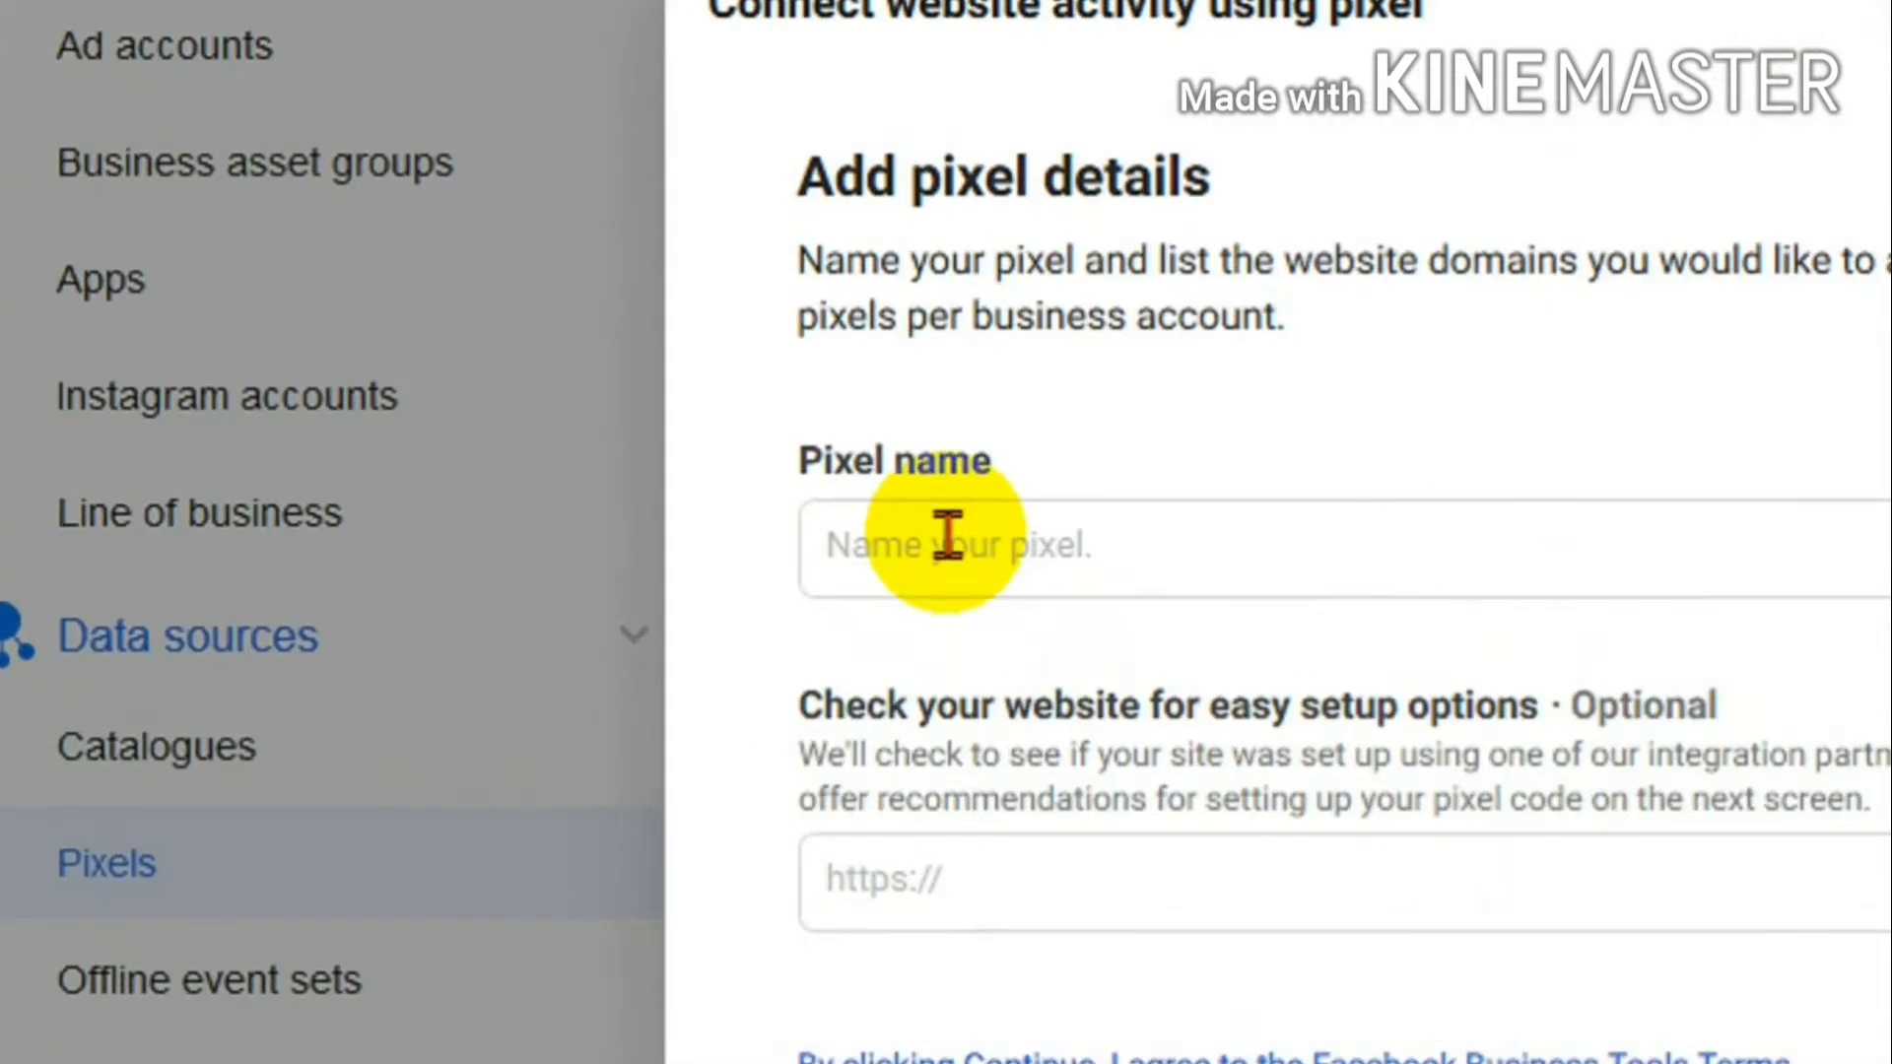
left_click(947, 537)
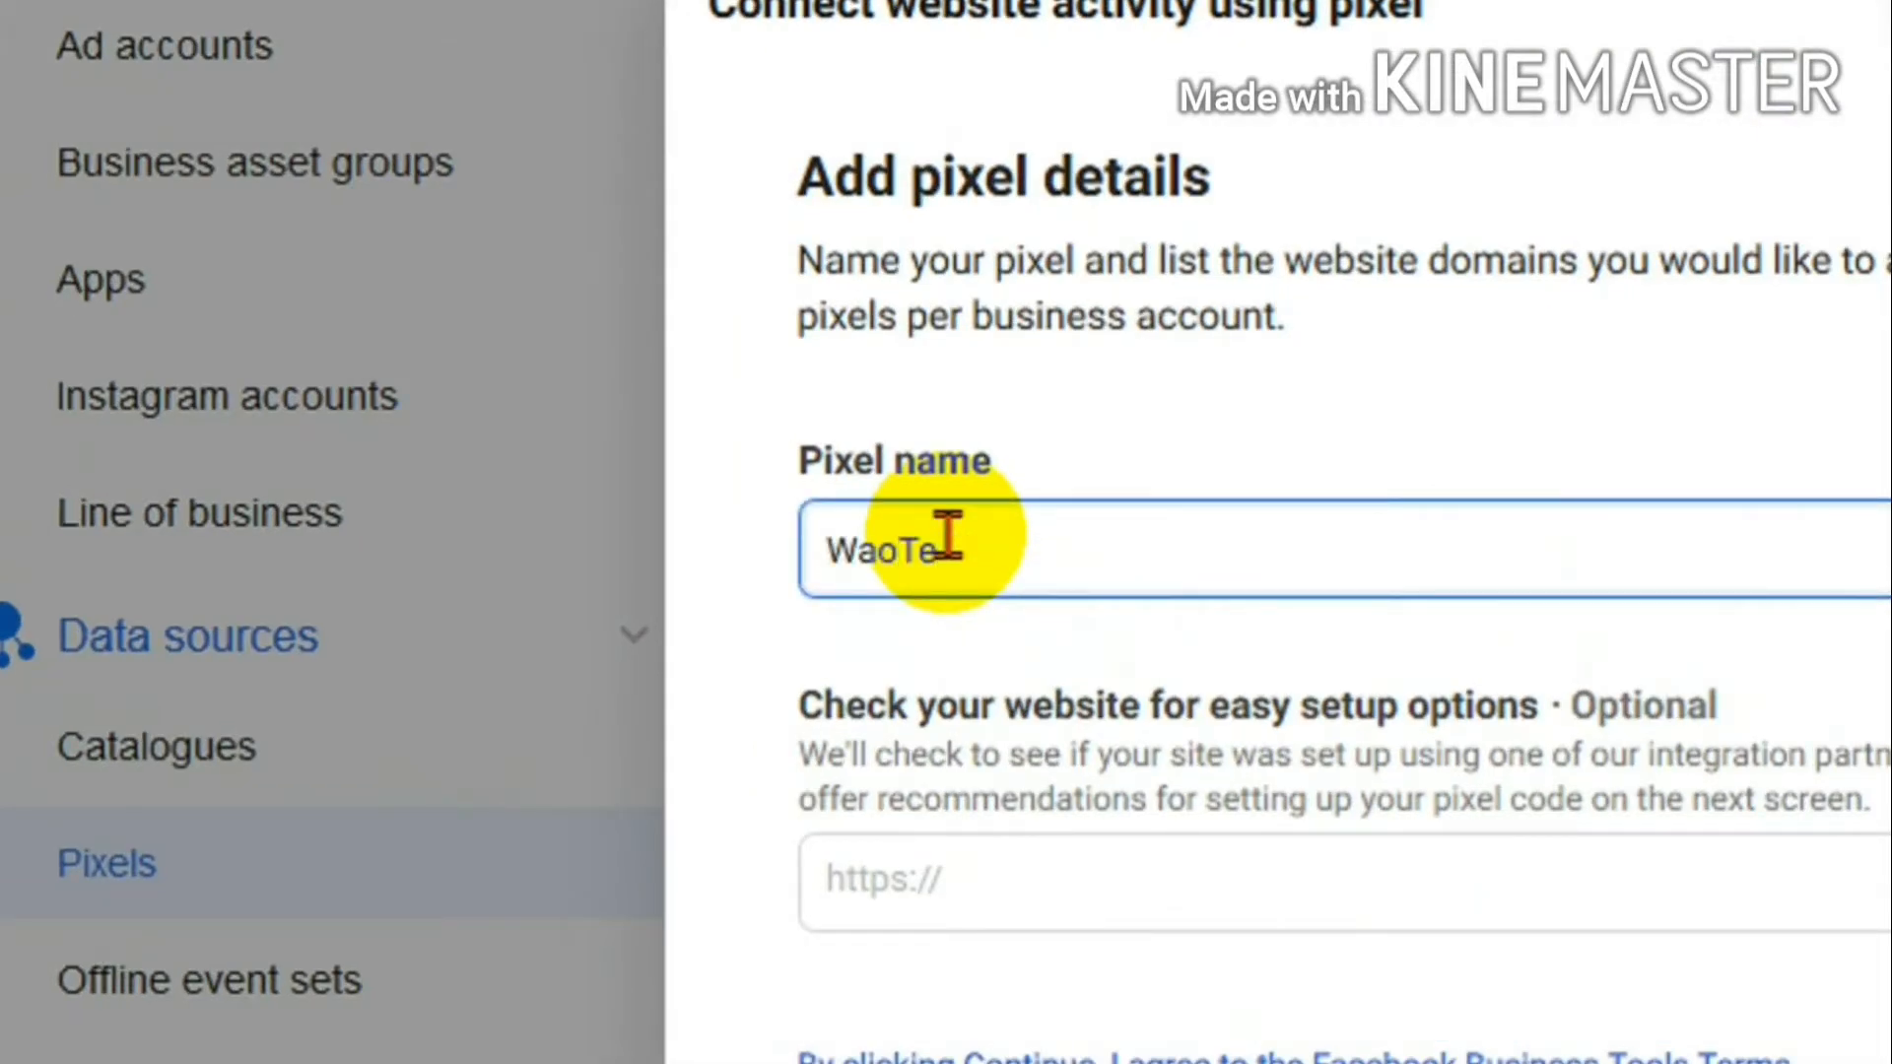
type("WaoTec_Pixel")
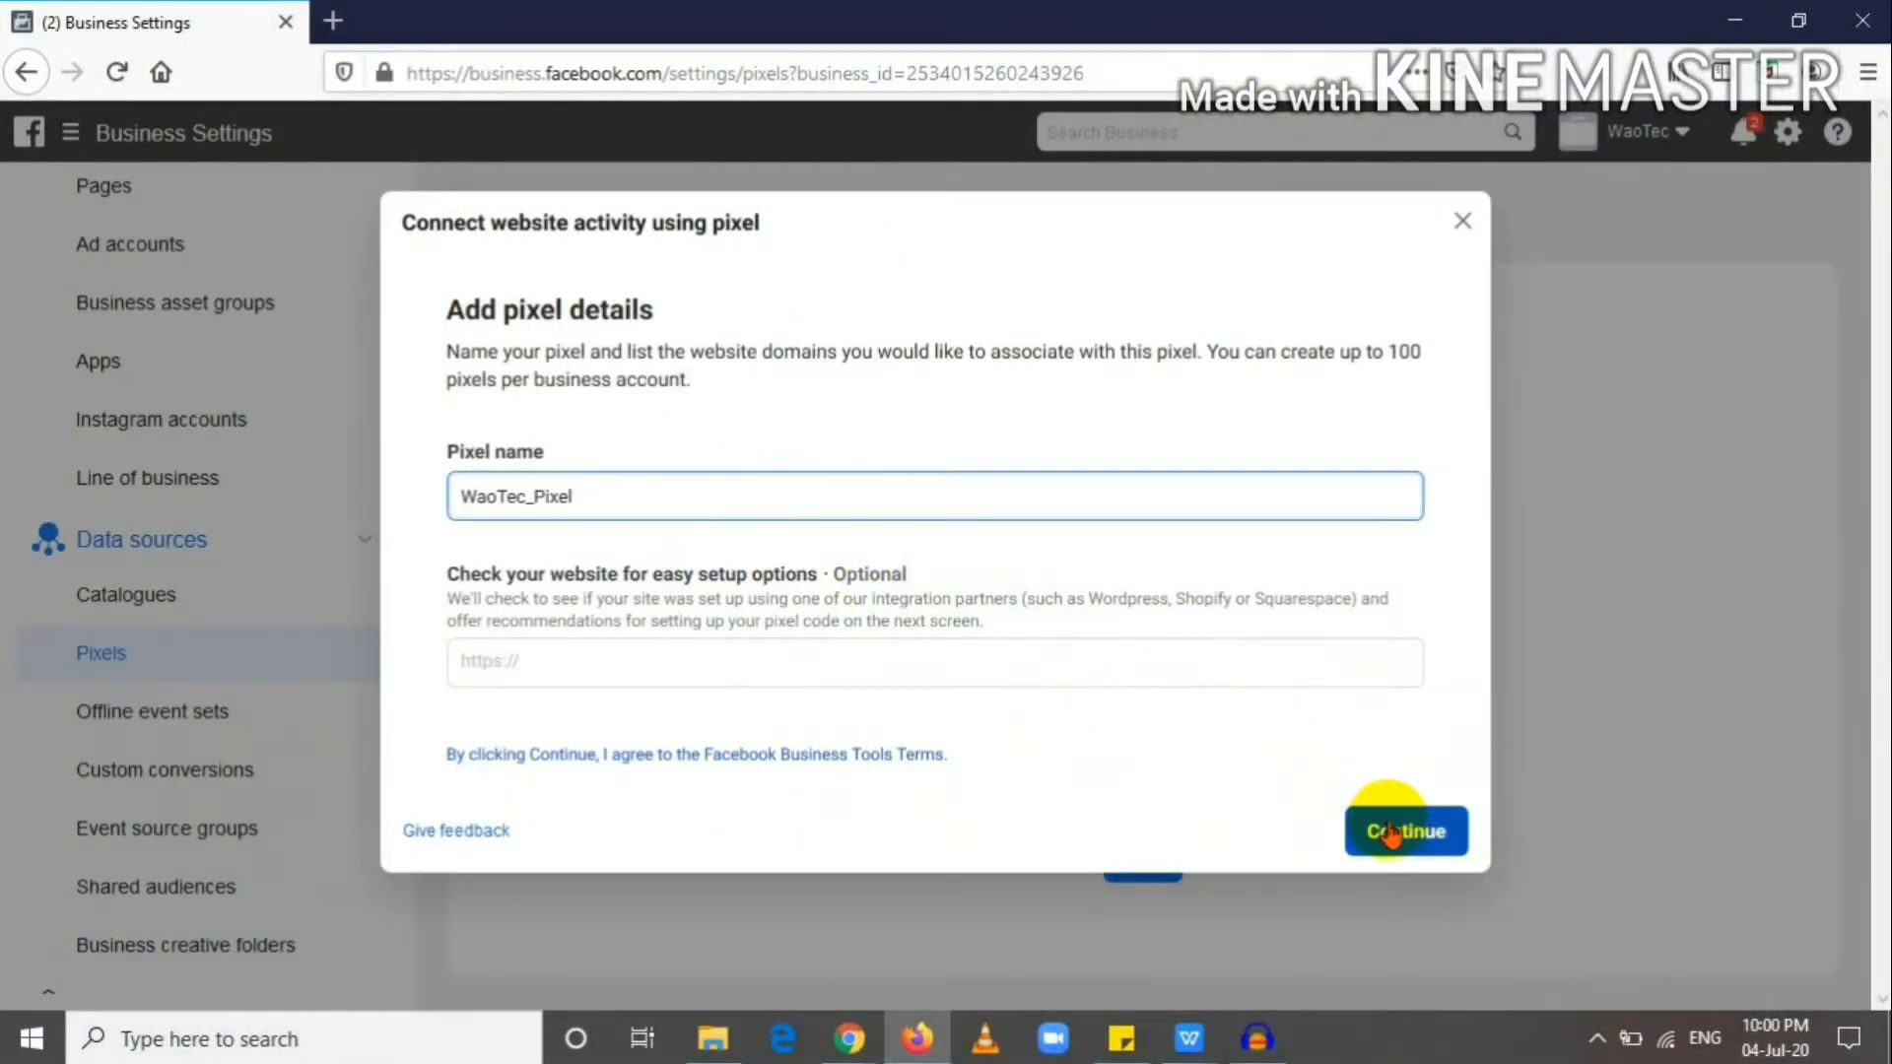
left_click(1391, 837)
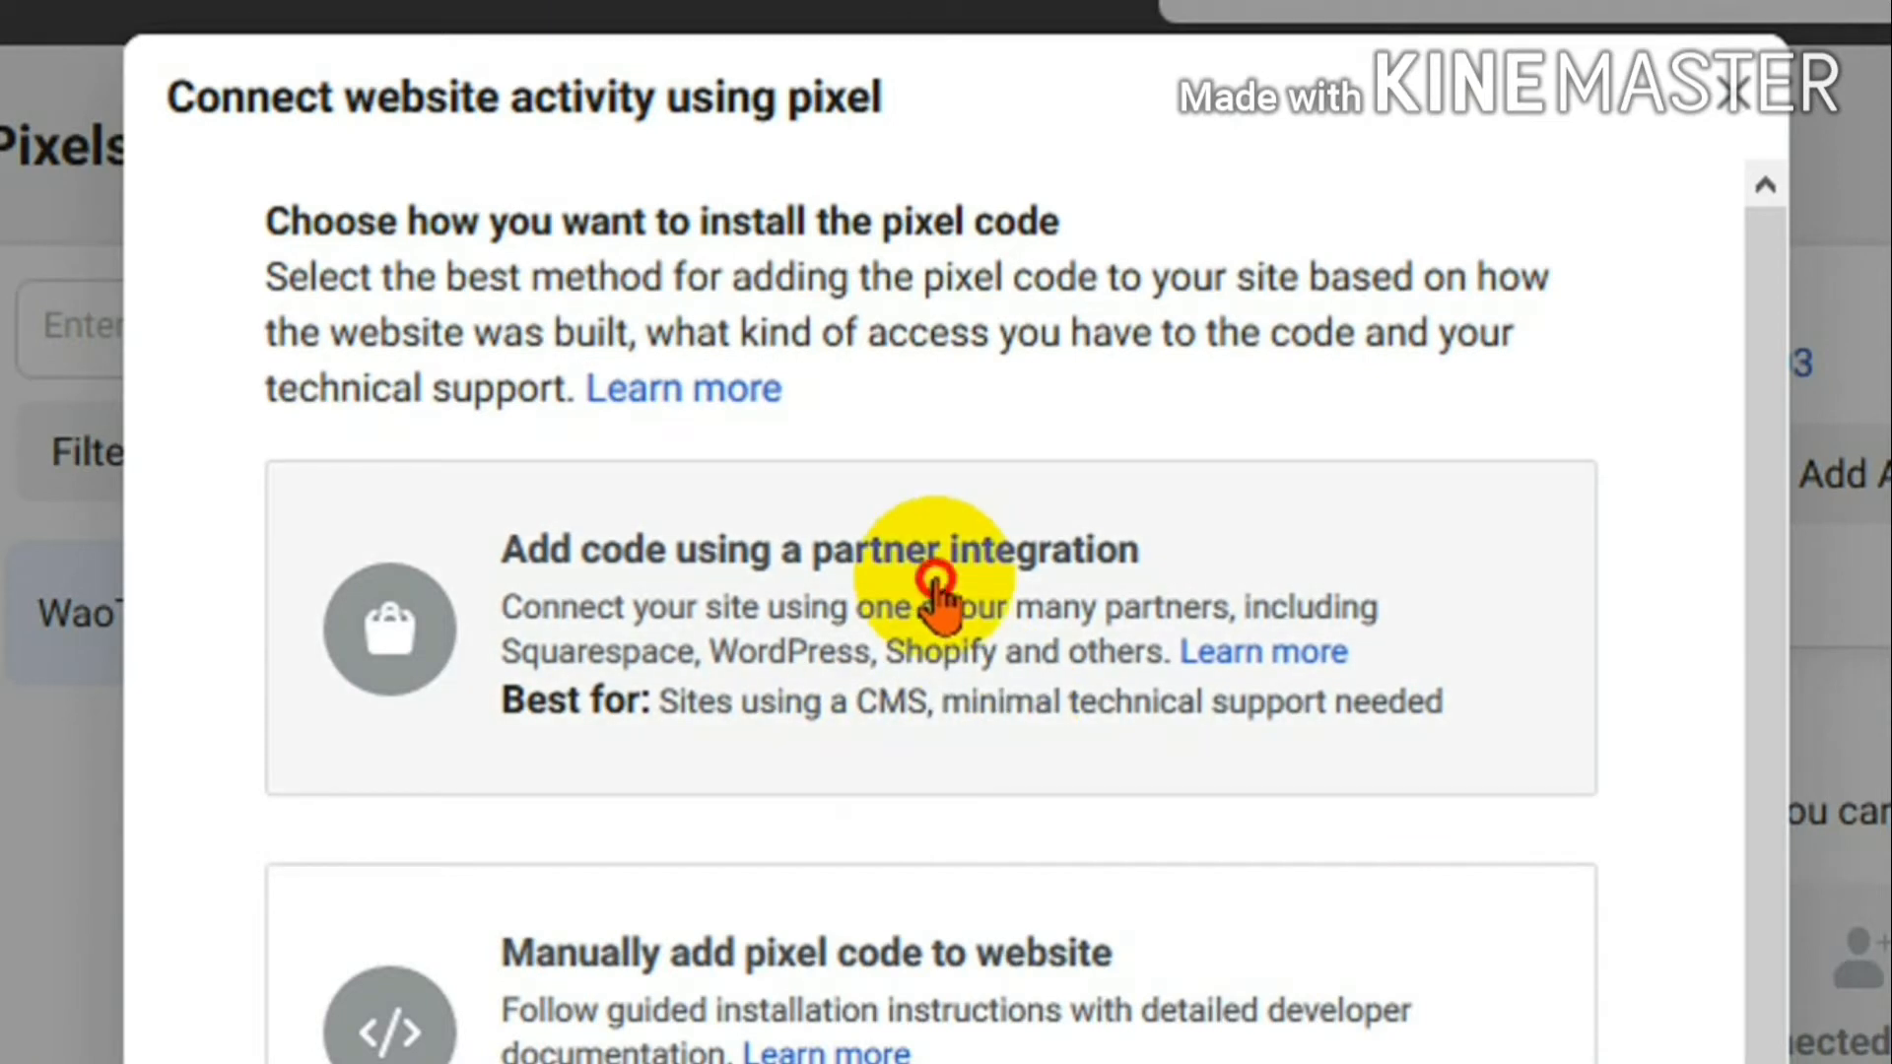
left_click(933, 583)
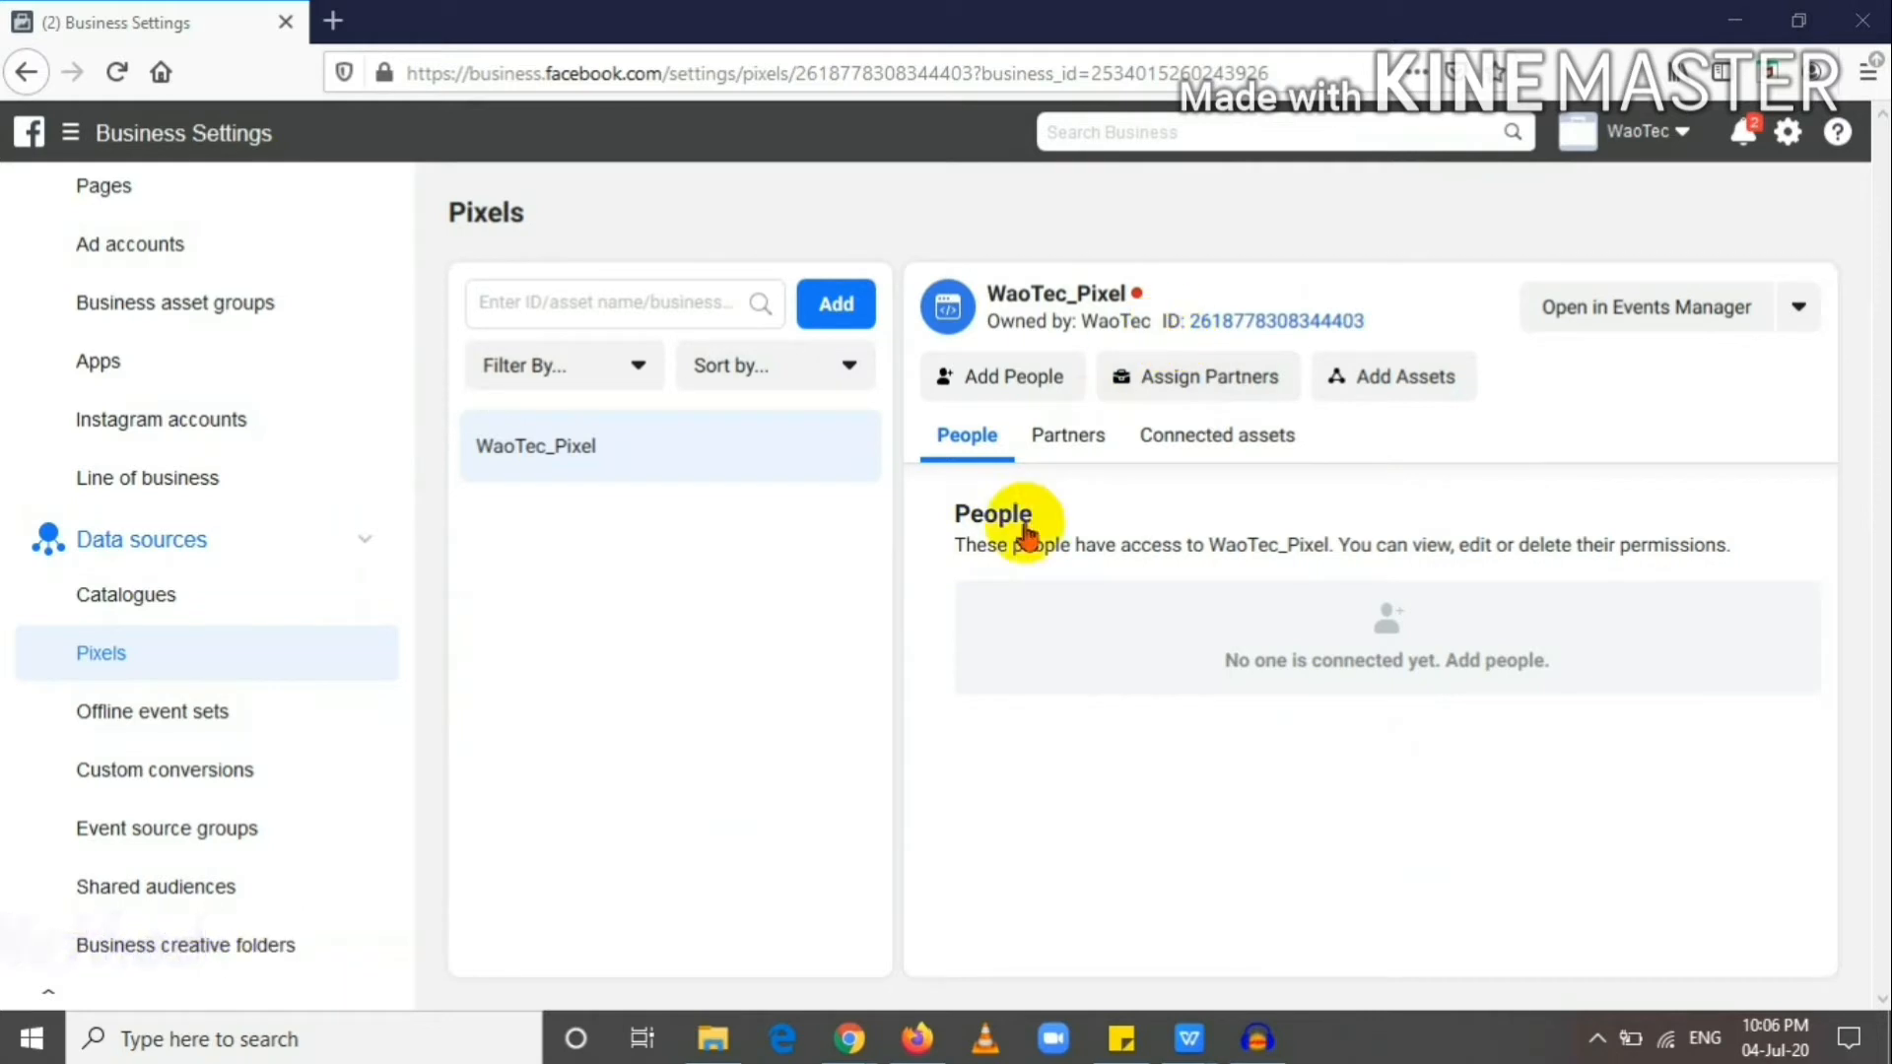
Step: Switch to the Cambridge iSOFT WordPress admin in Chrome and open the page for adding new plugins
mouse_move(851, 1053)
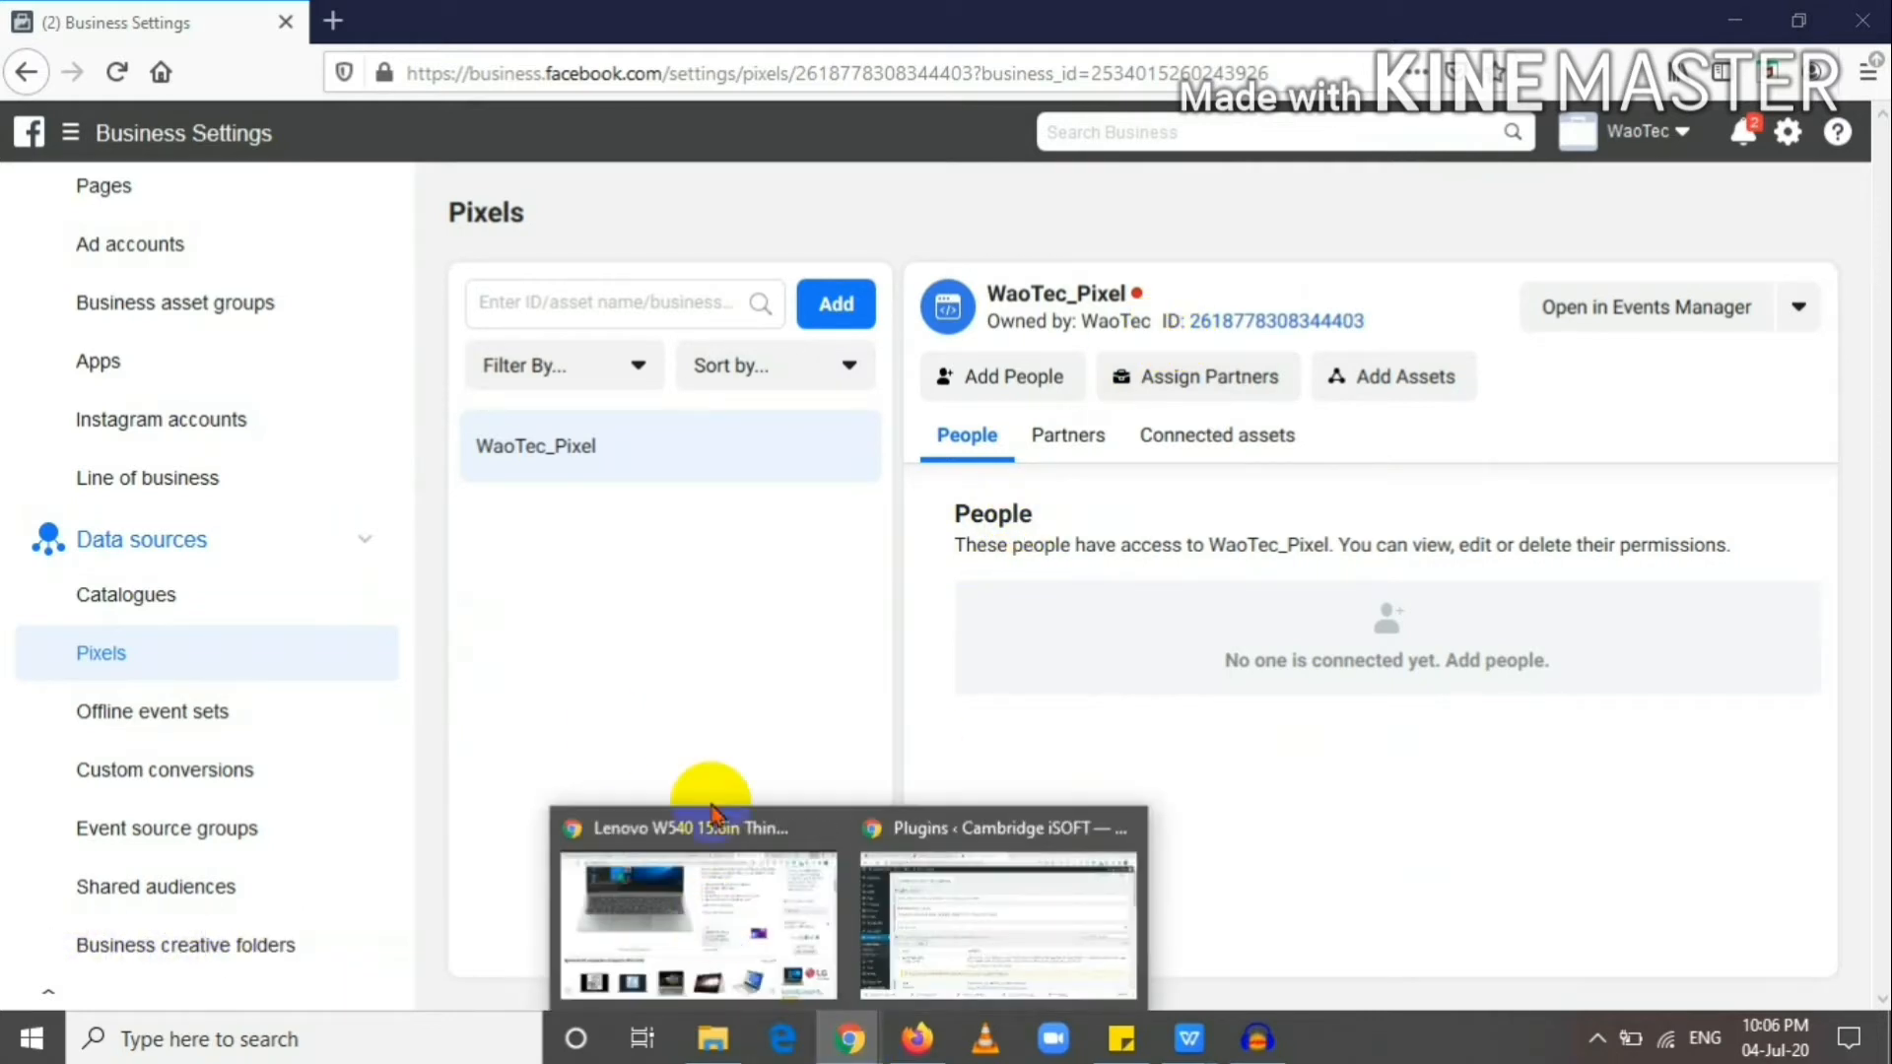
mouse_move(865, 838)
left_click(930, 836)
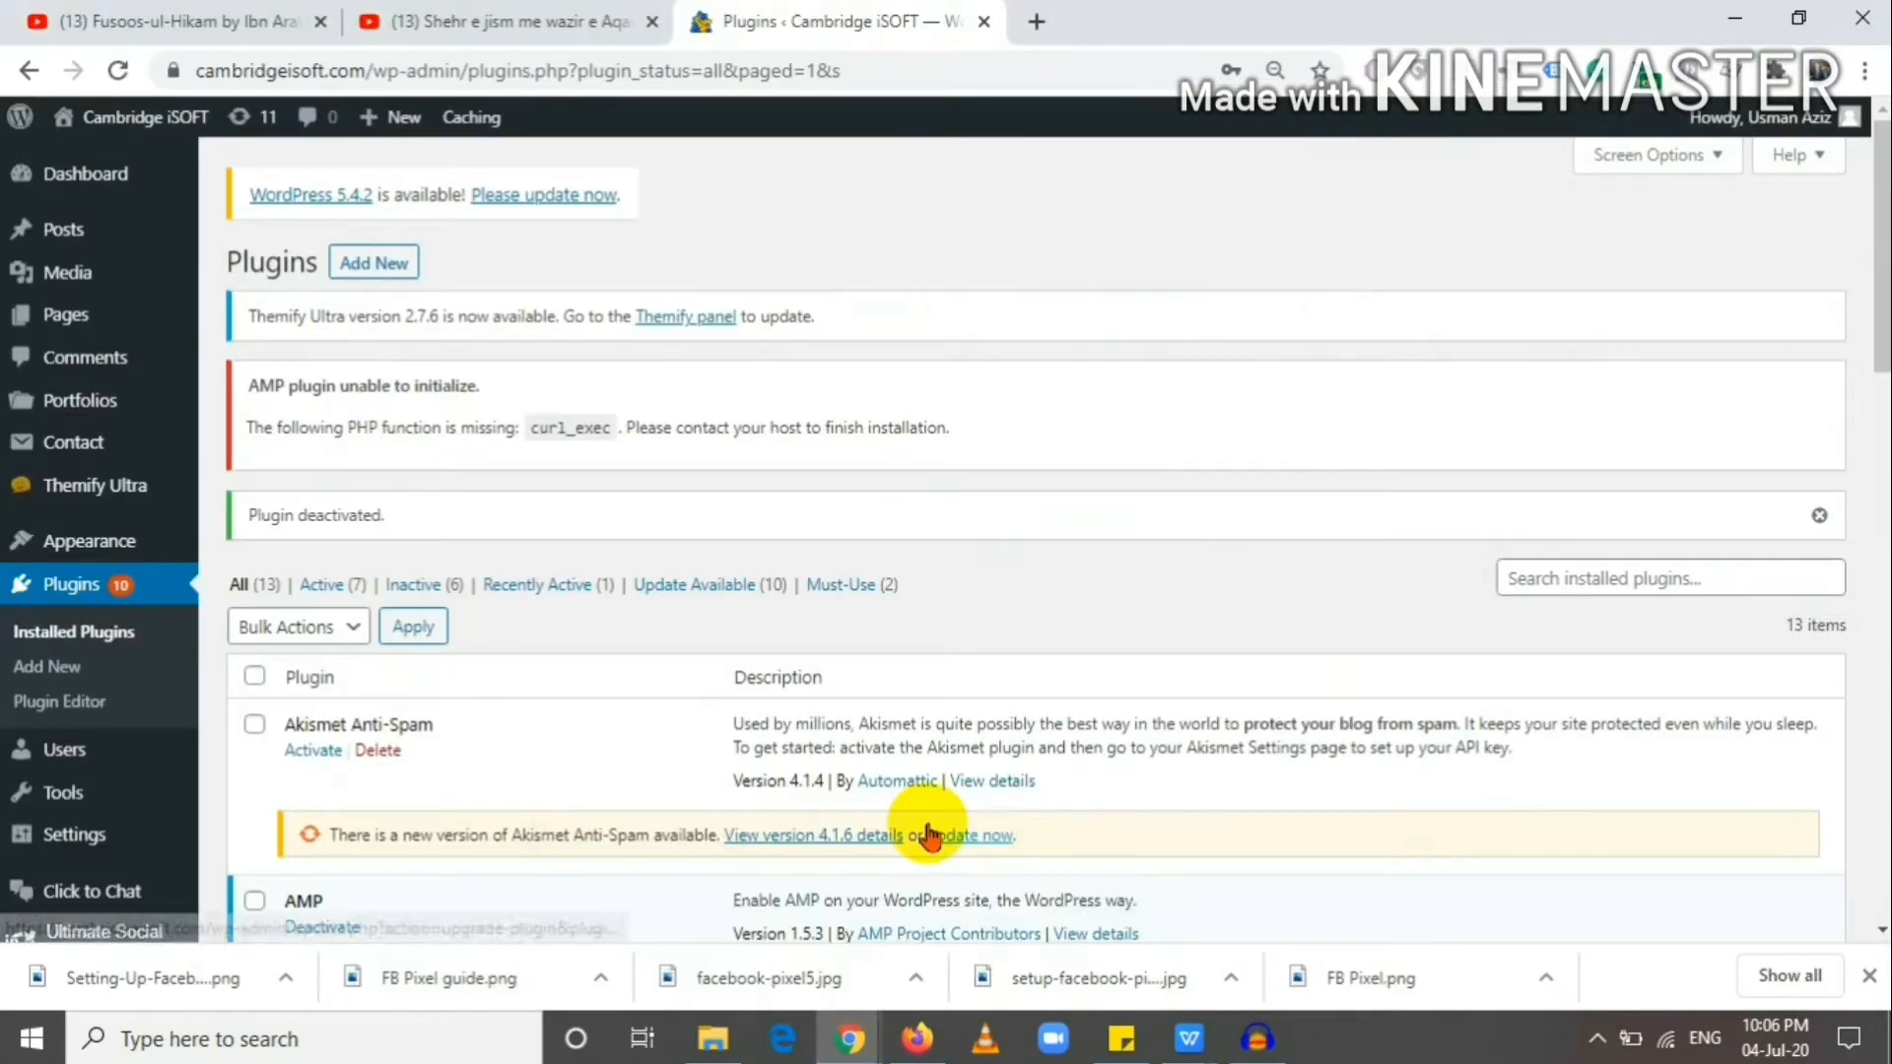
left_click(62, 589)
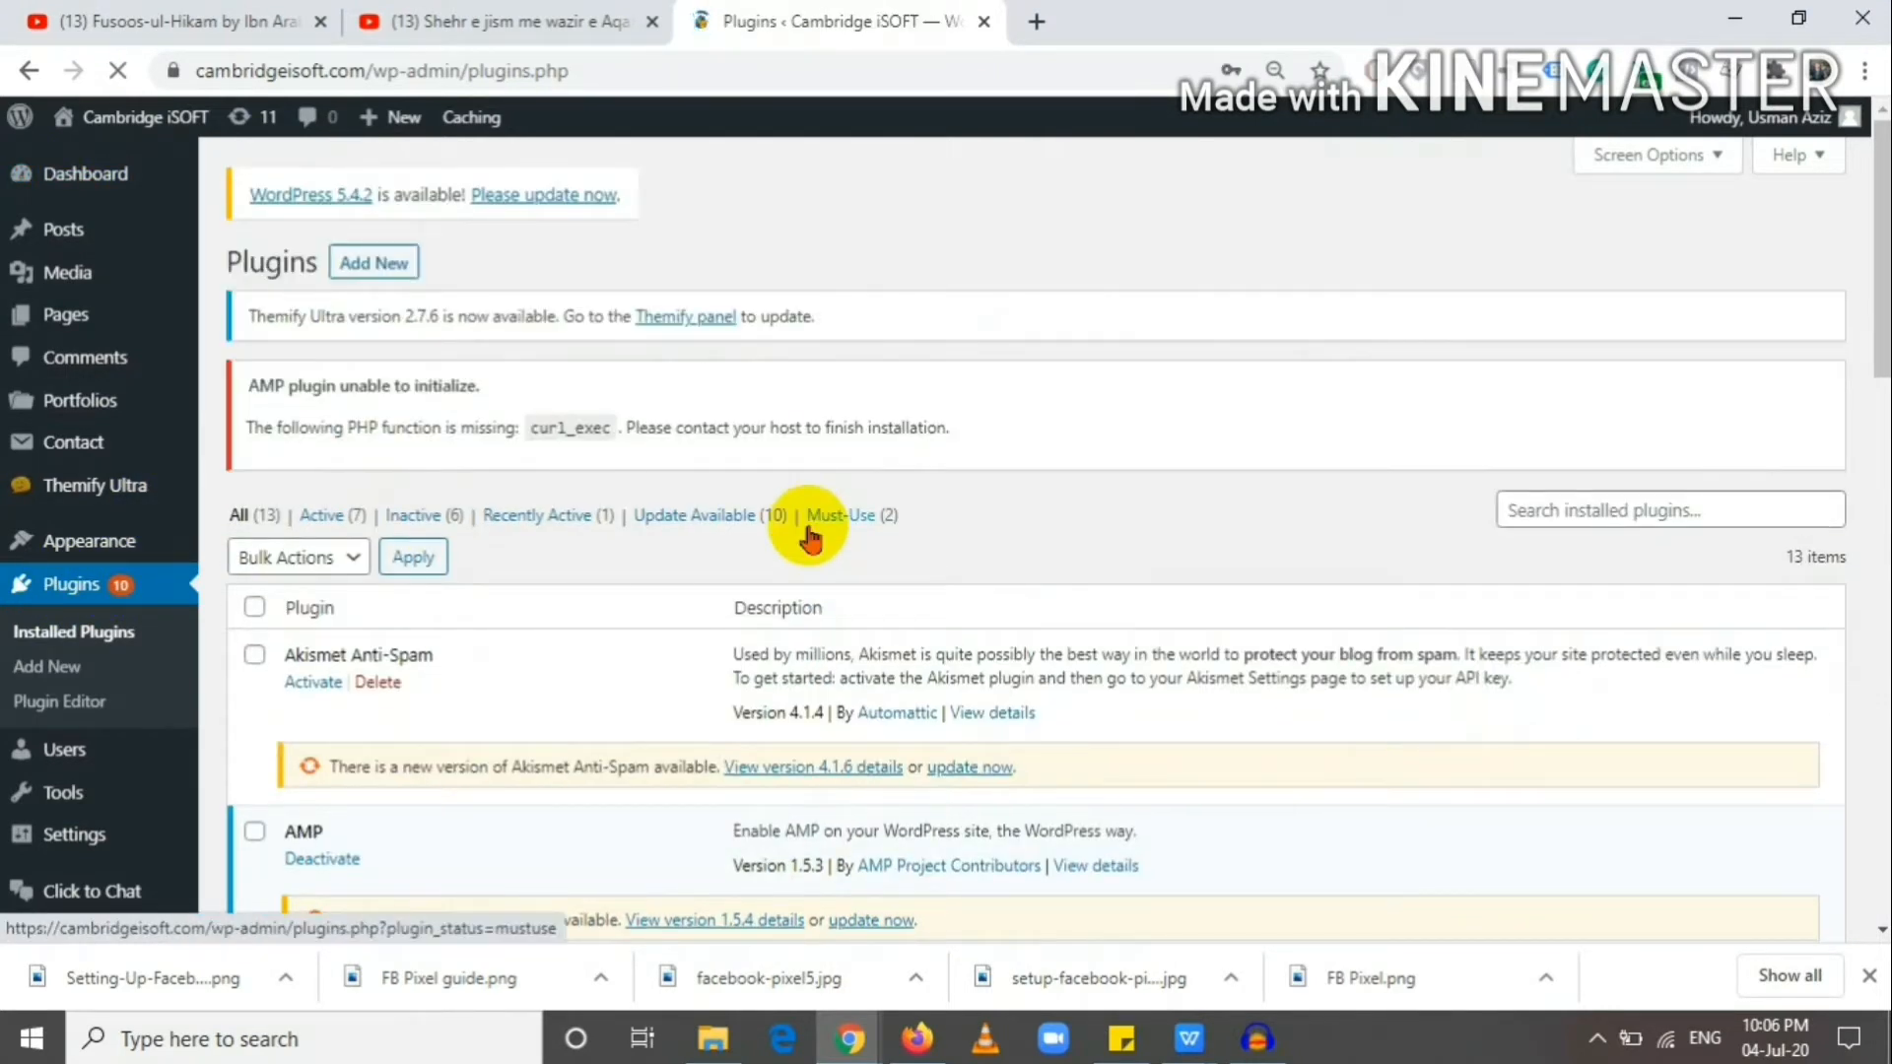
left_click(50, 667)
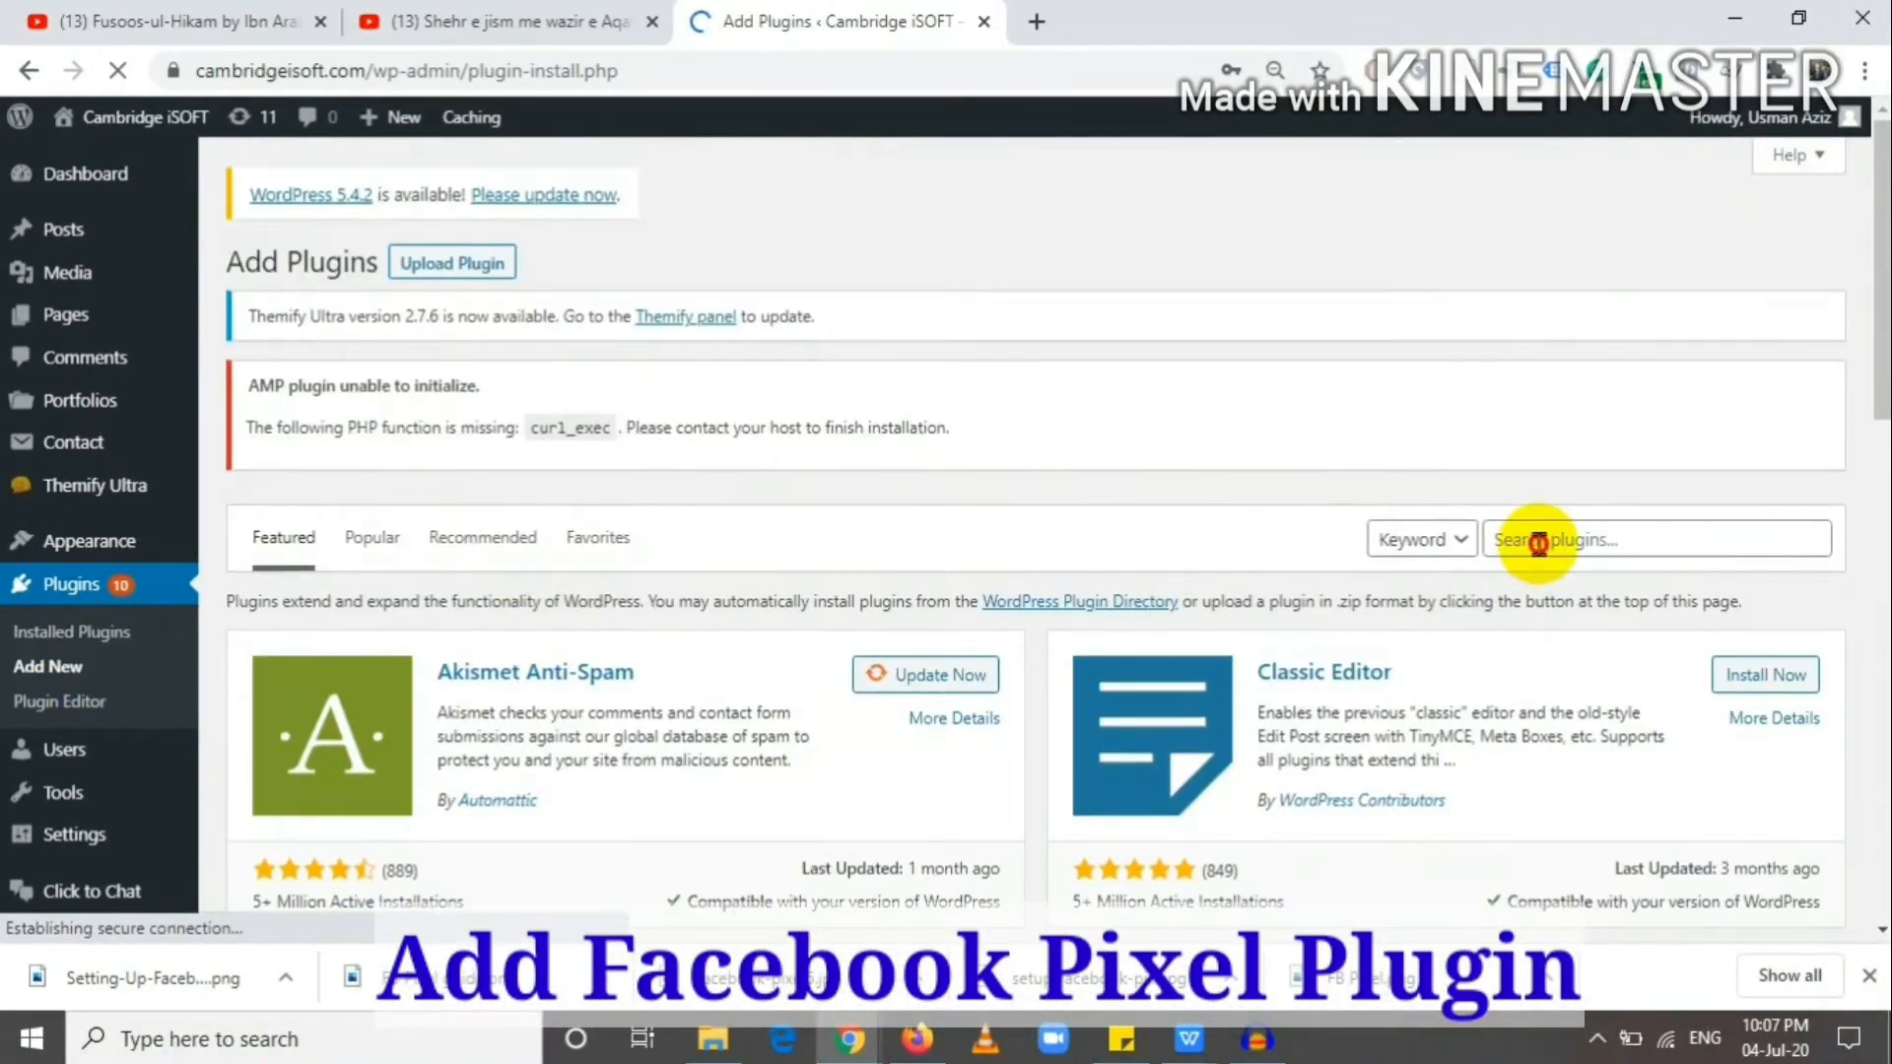
Step: Search the plugins for "facebook pixel" and update the Official Facebook Pixel plugin, using the prefilled FTPS (SSL) connection details
left_click(1538, 544)
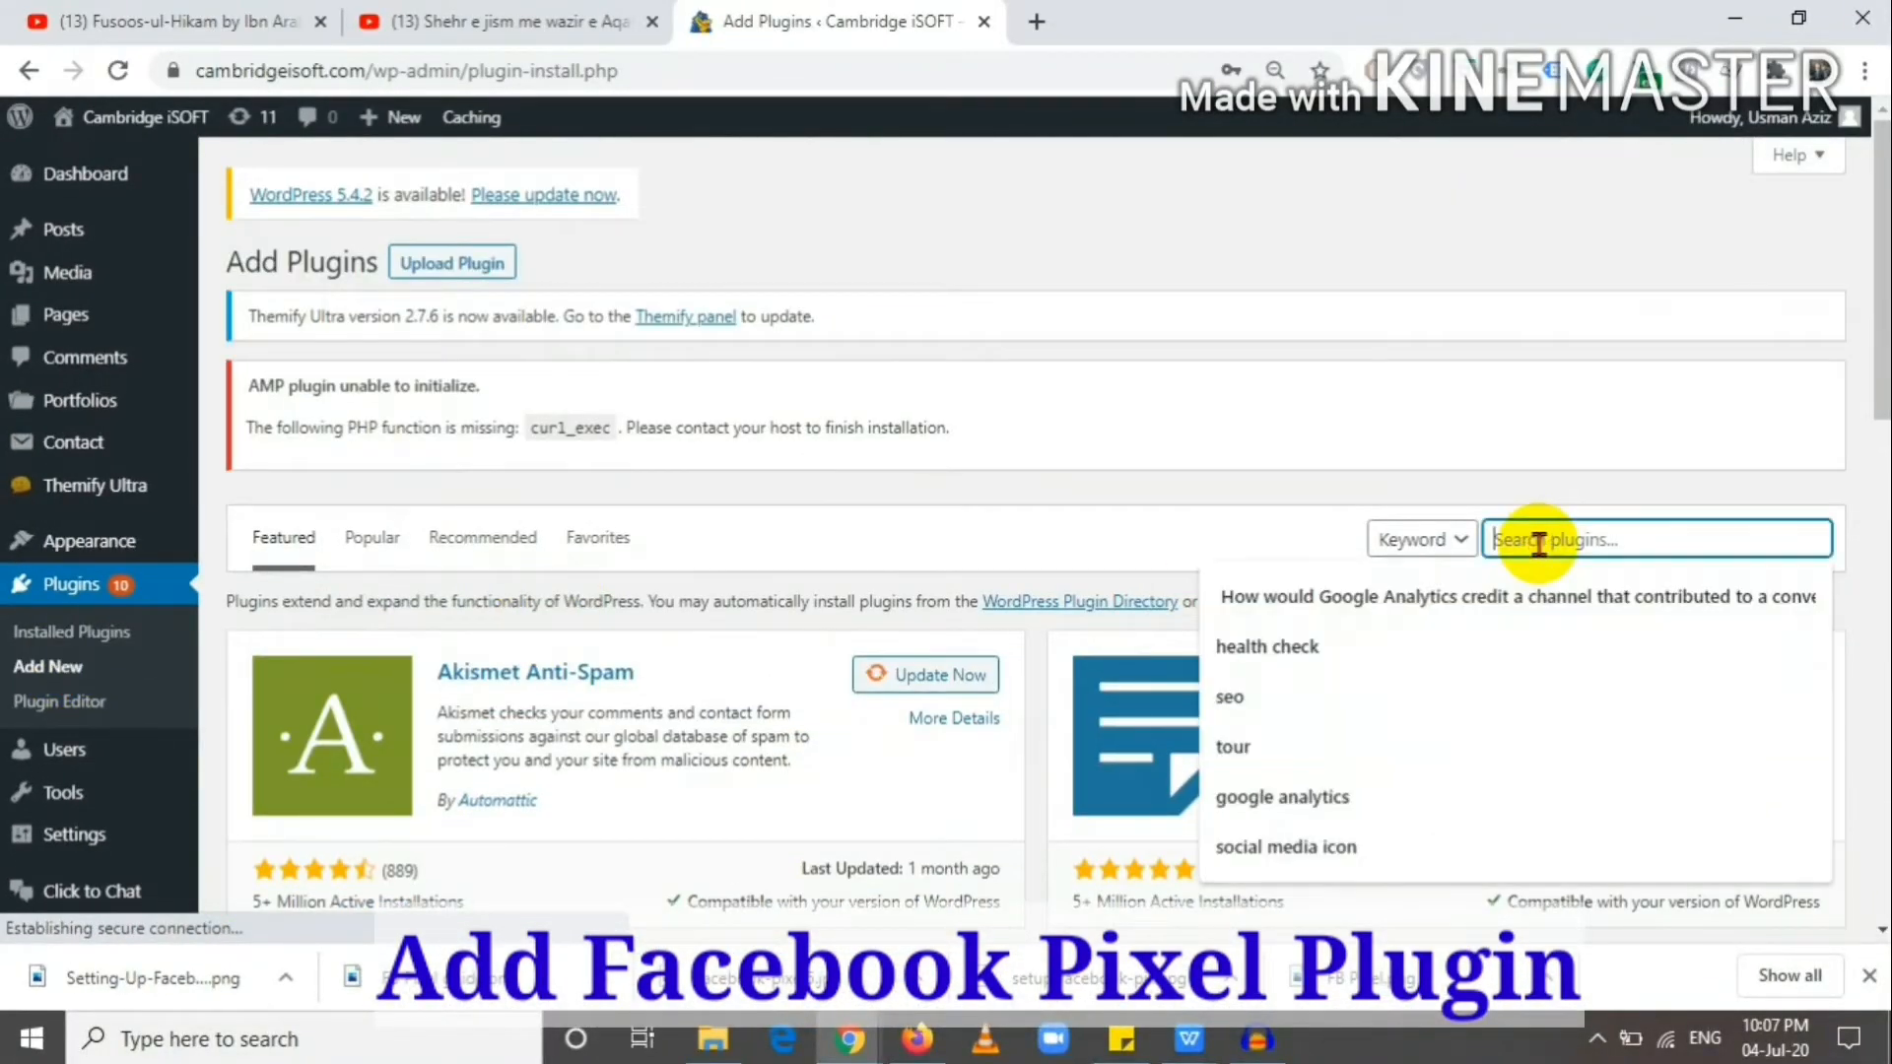
type("fac")
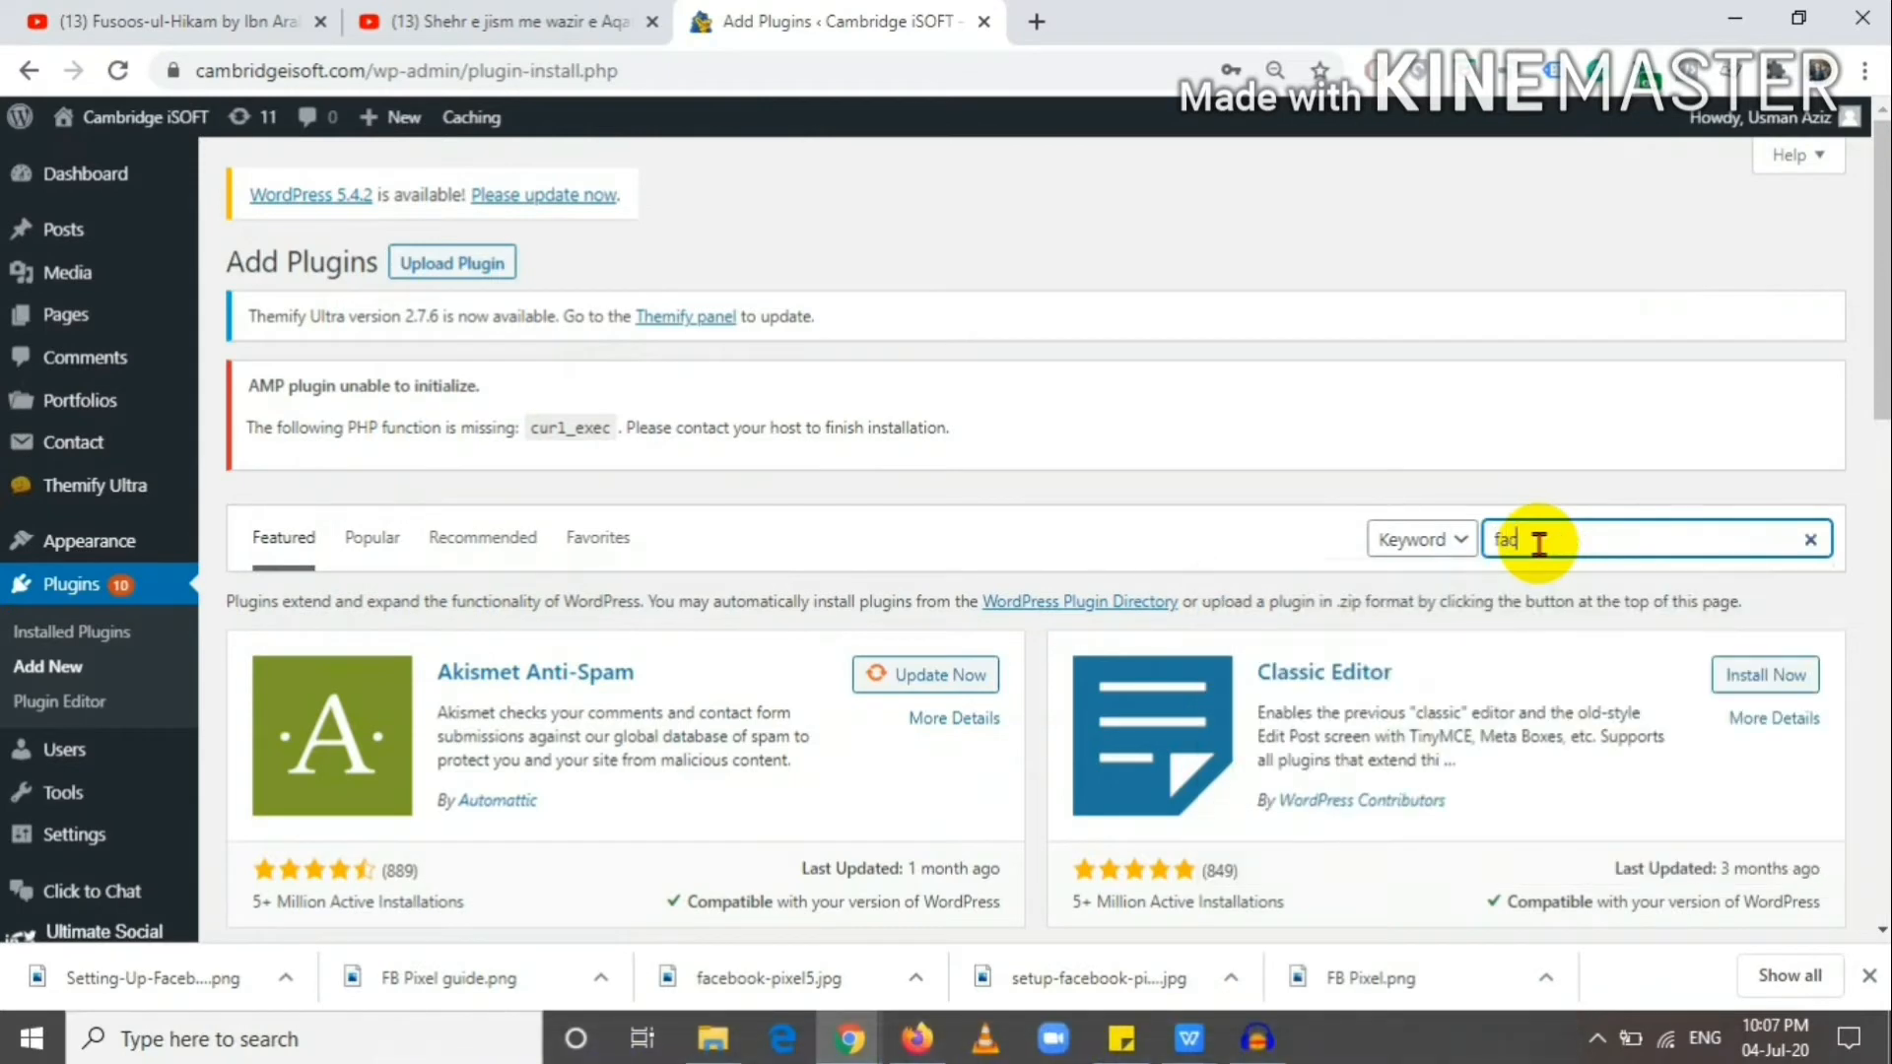
type("ebook pixel")
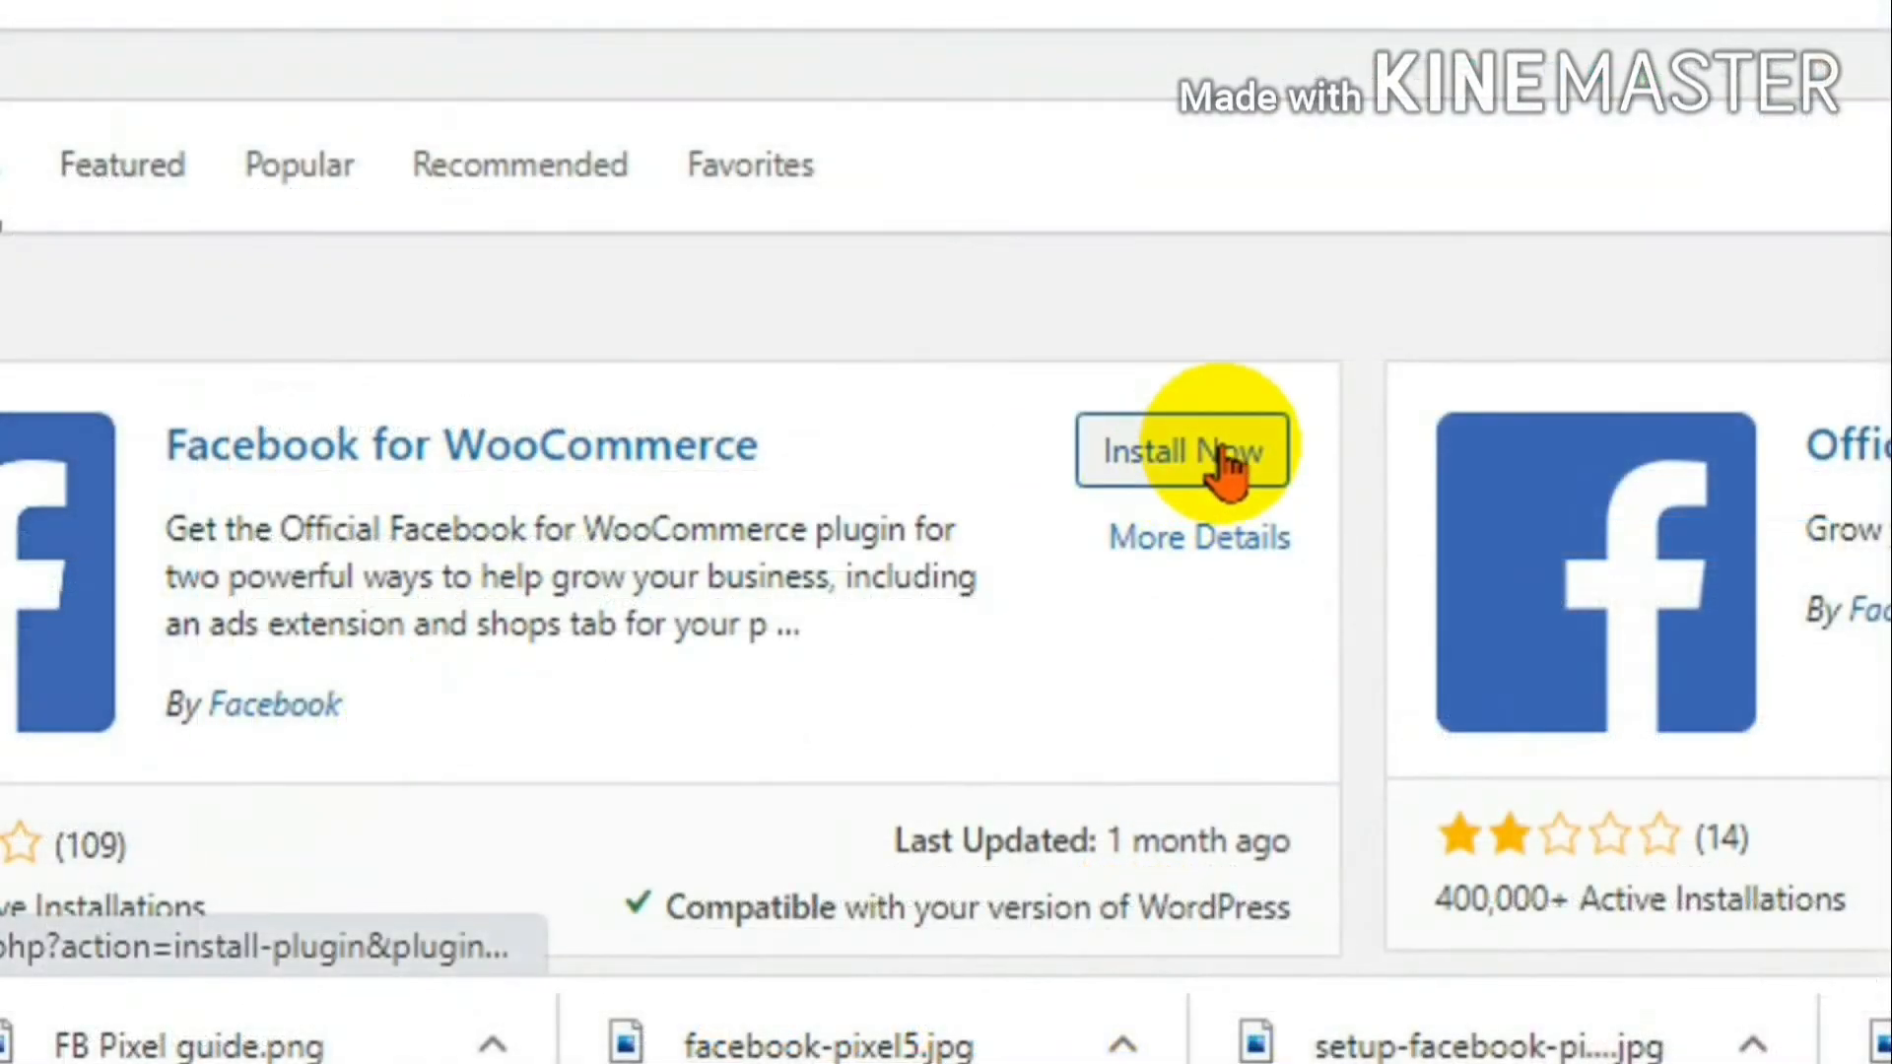
left_click(1626, 463)
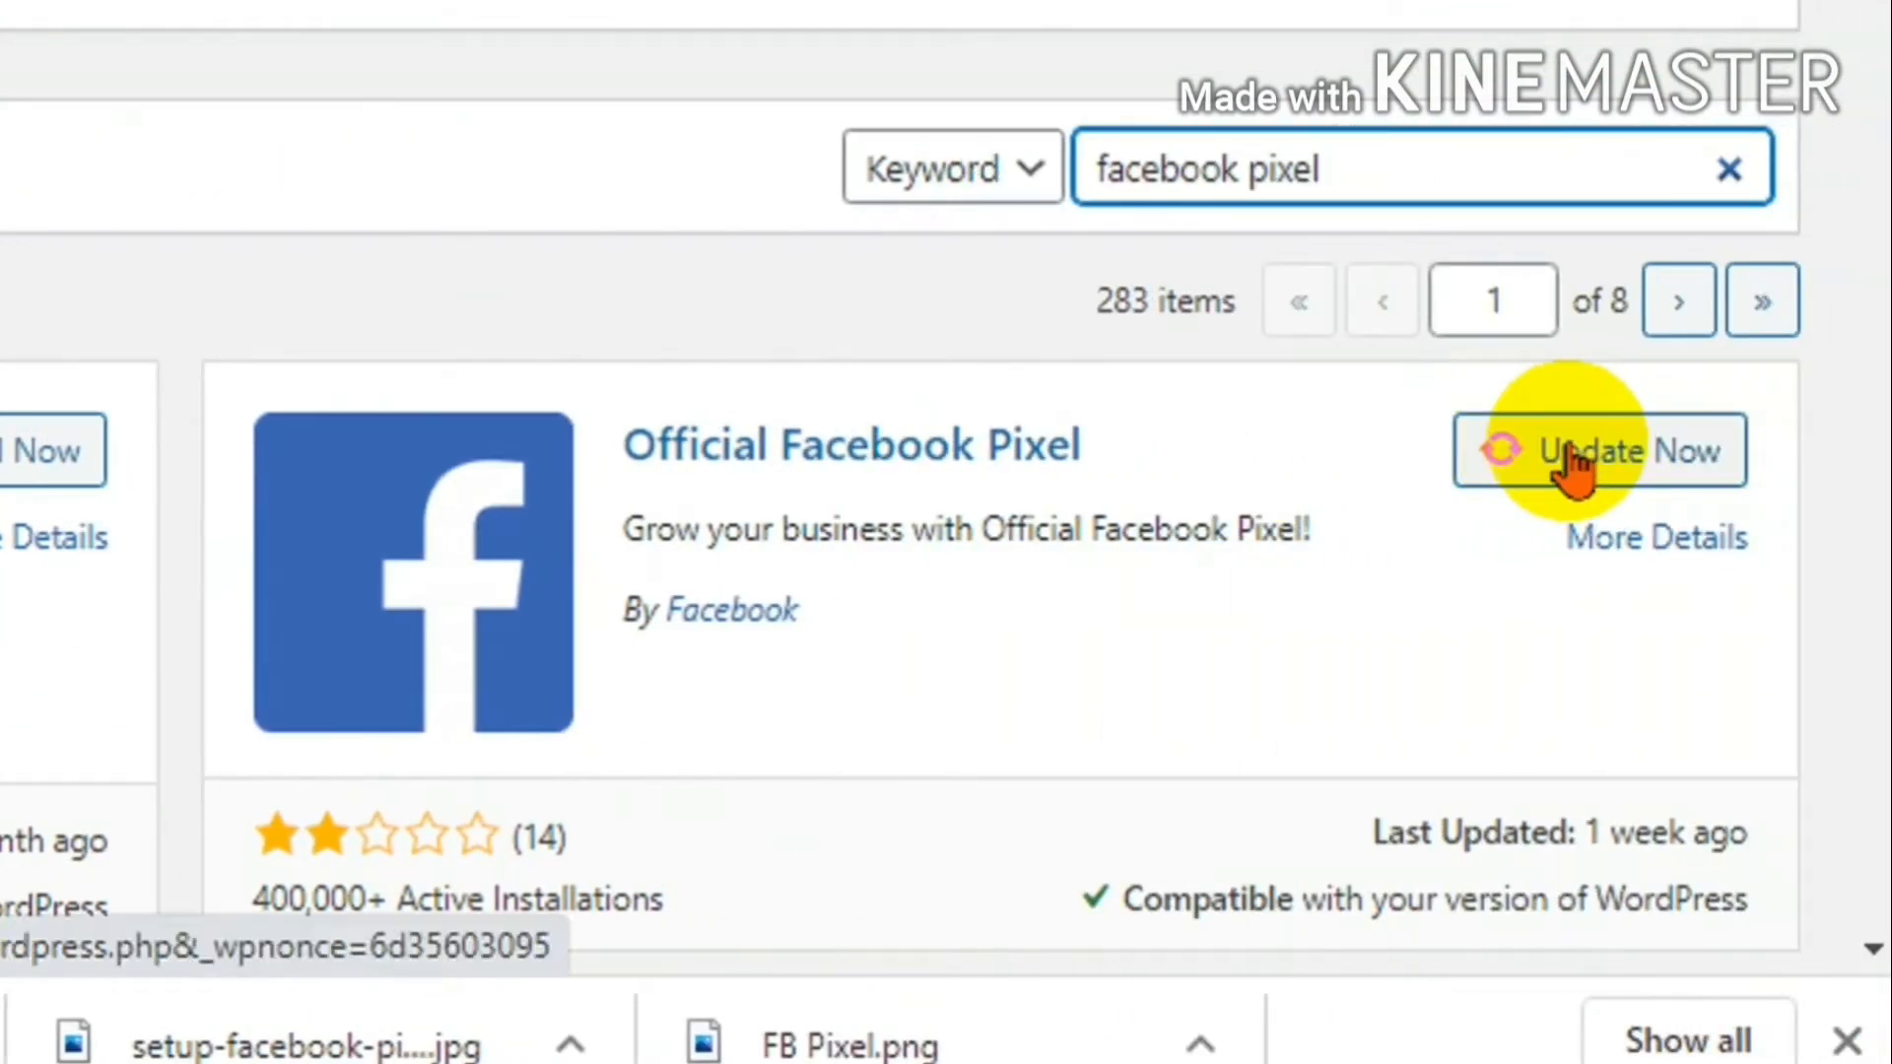
left_click(1575, 463)
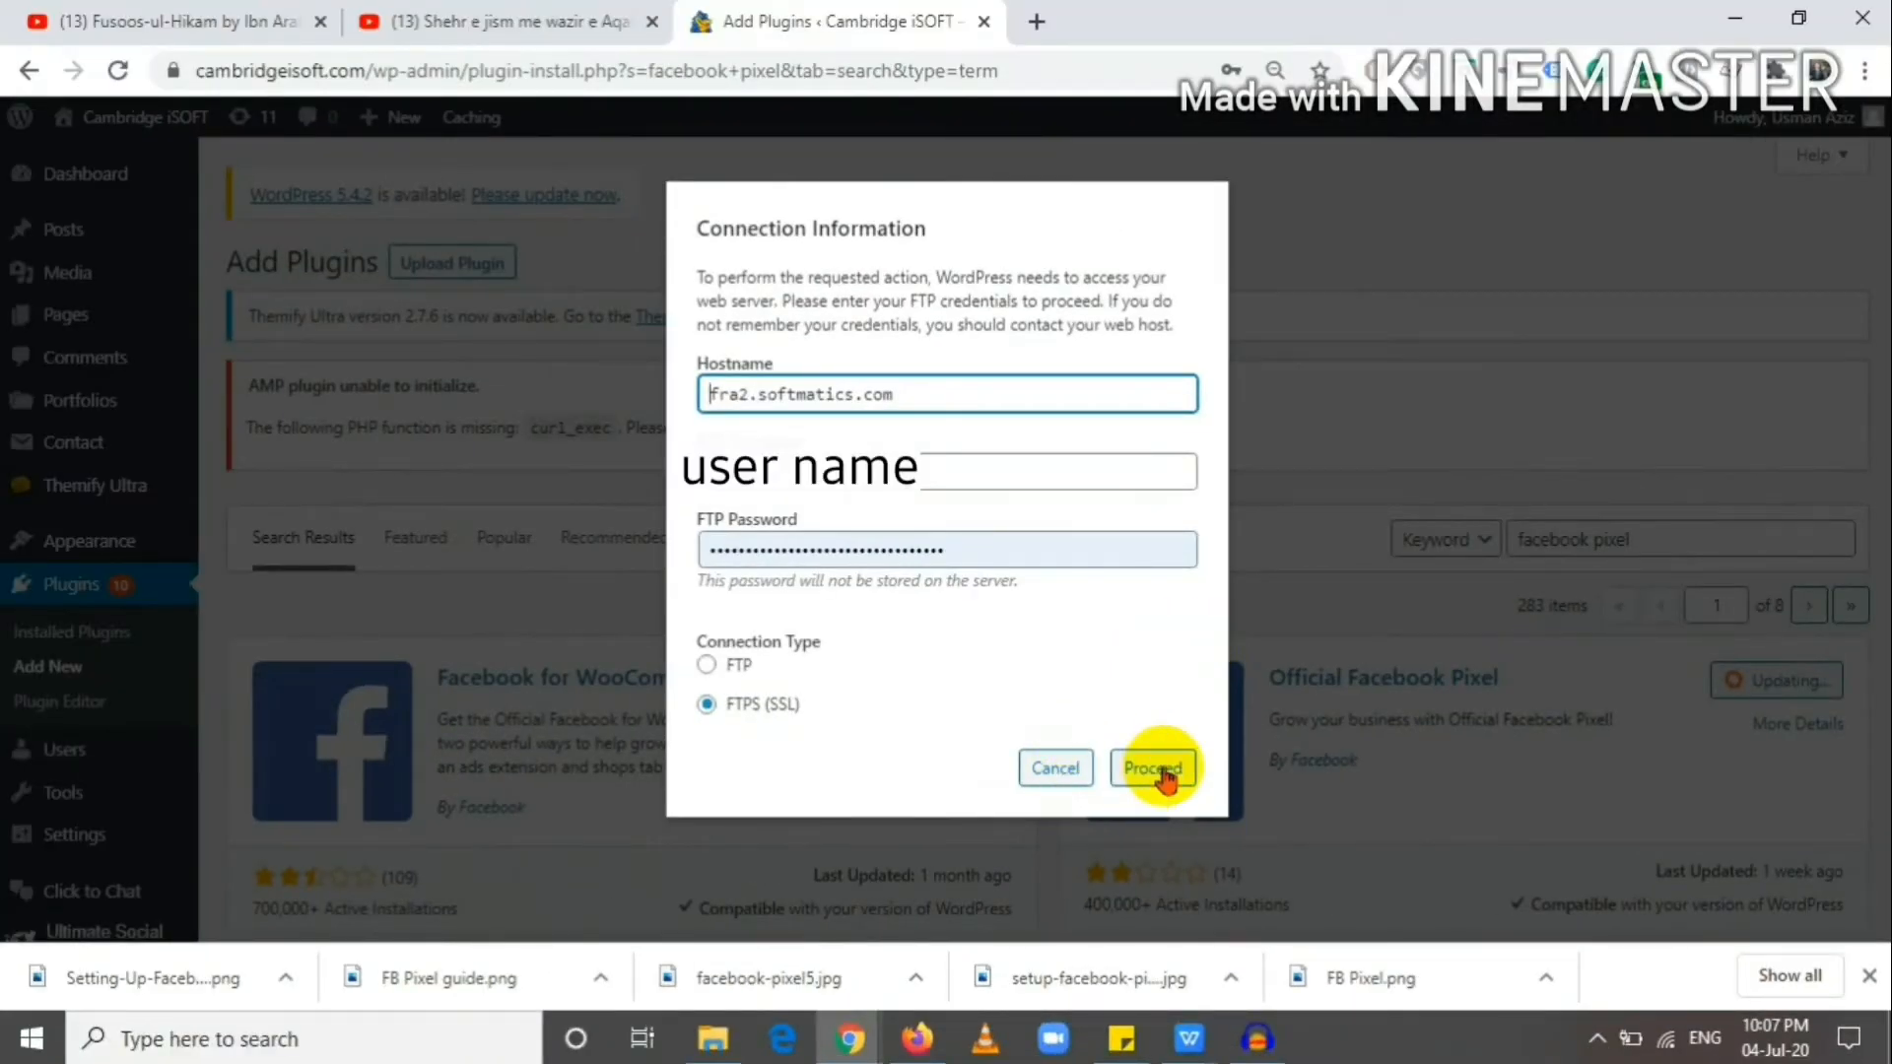
left_click(1163, 773)
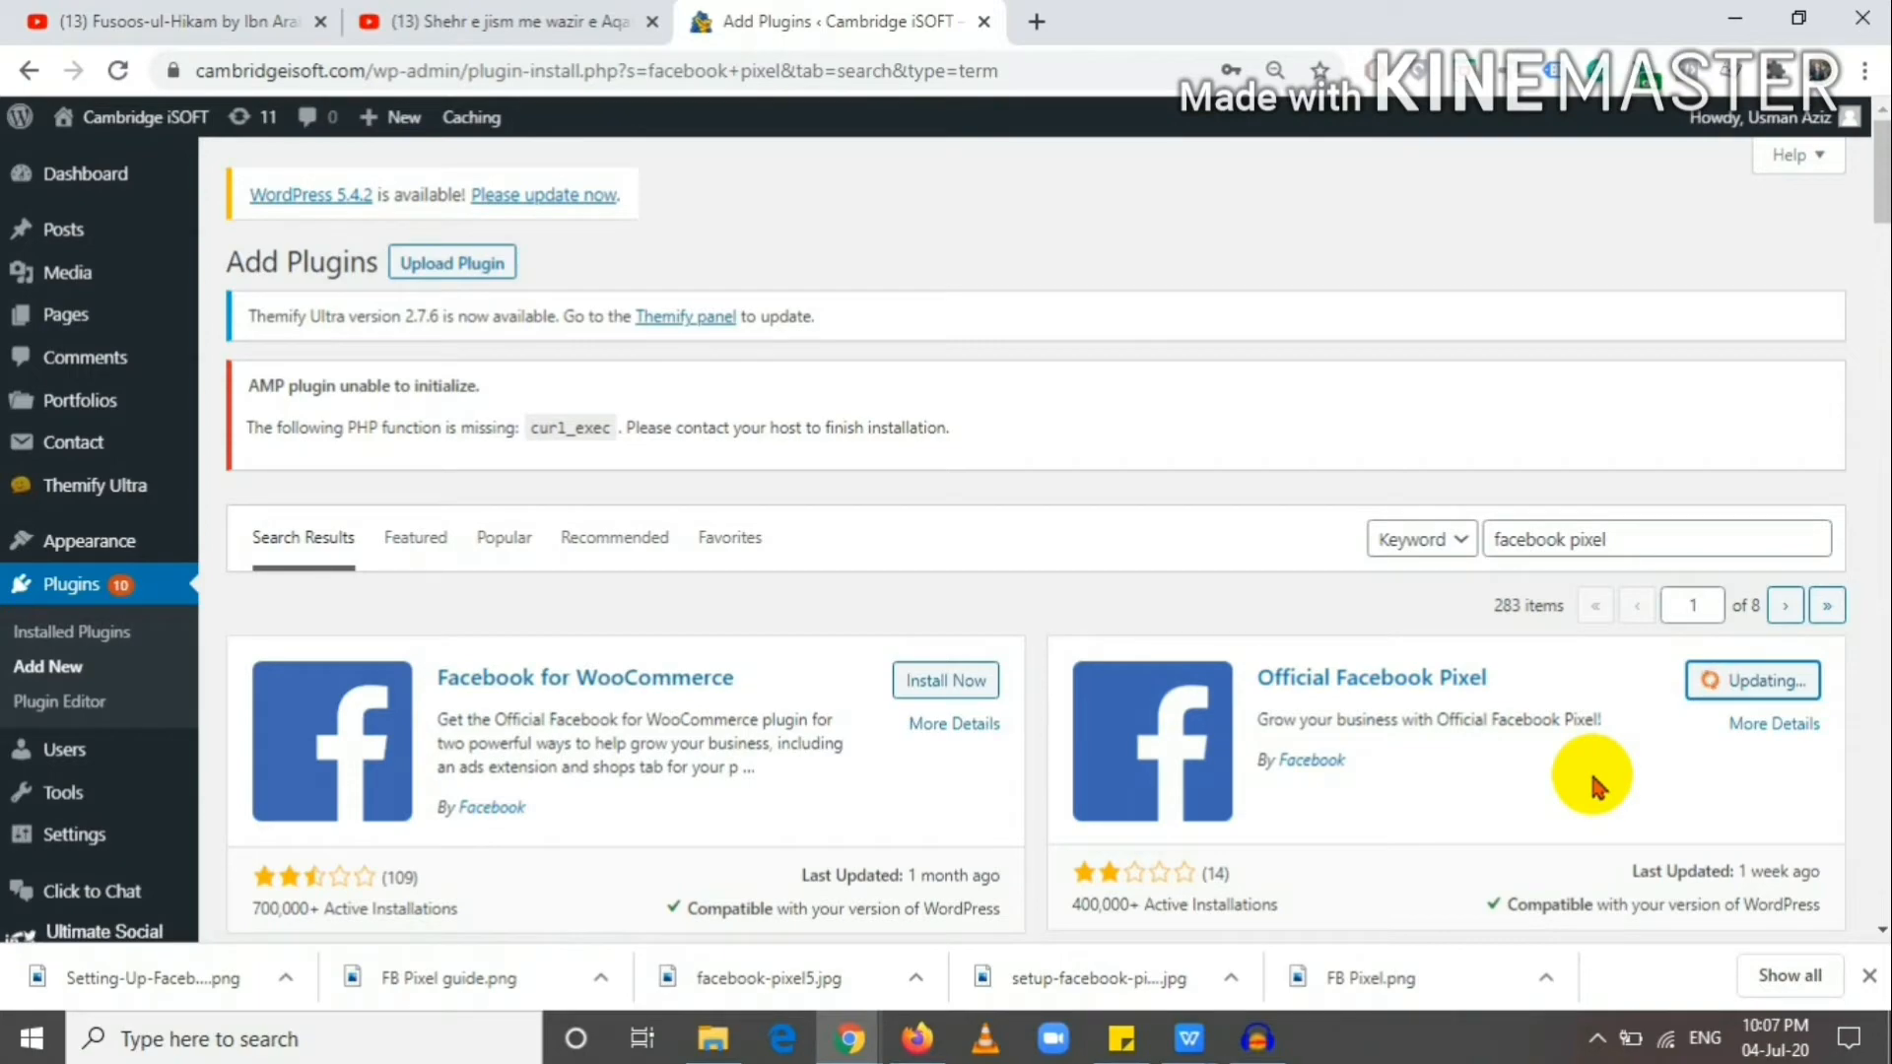
Step: Activate the Official Facebook Pixel plugin and show the Pixel ID field in the Facebook Pixel settings
scroll(1588, 765, "down", 1)
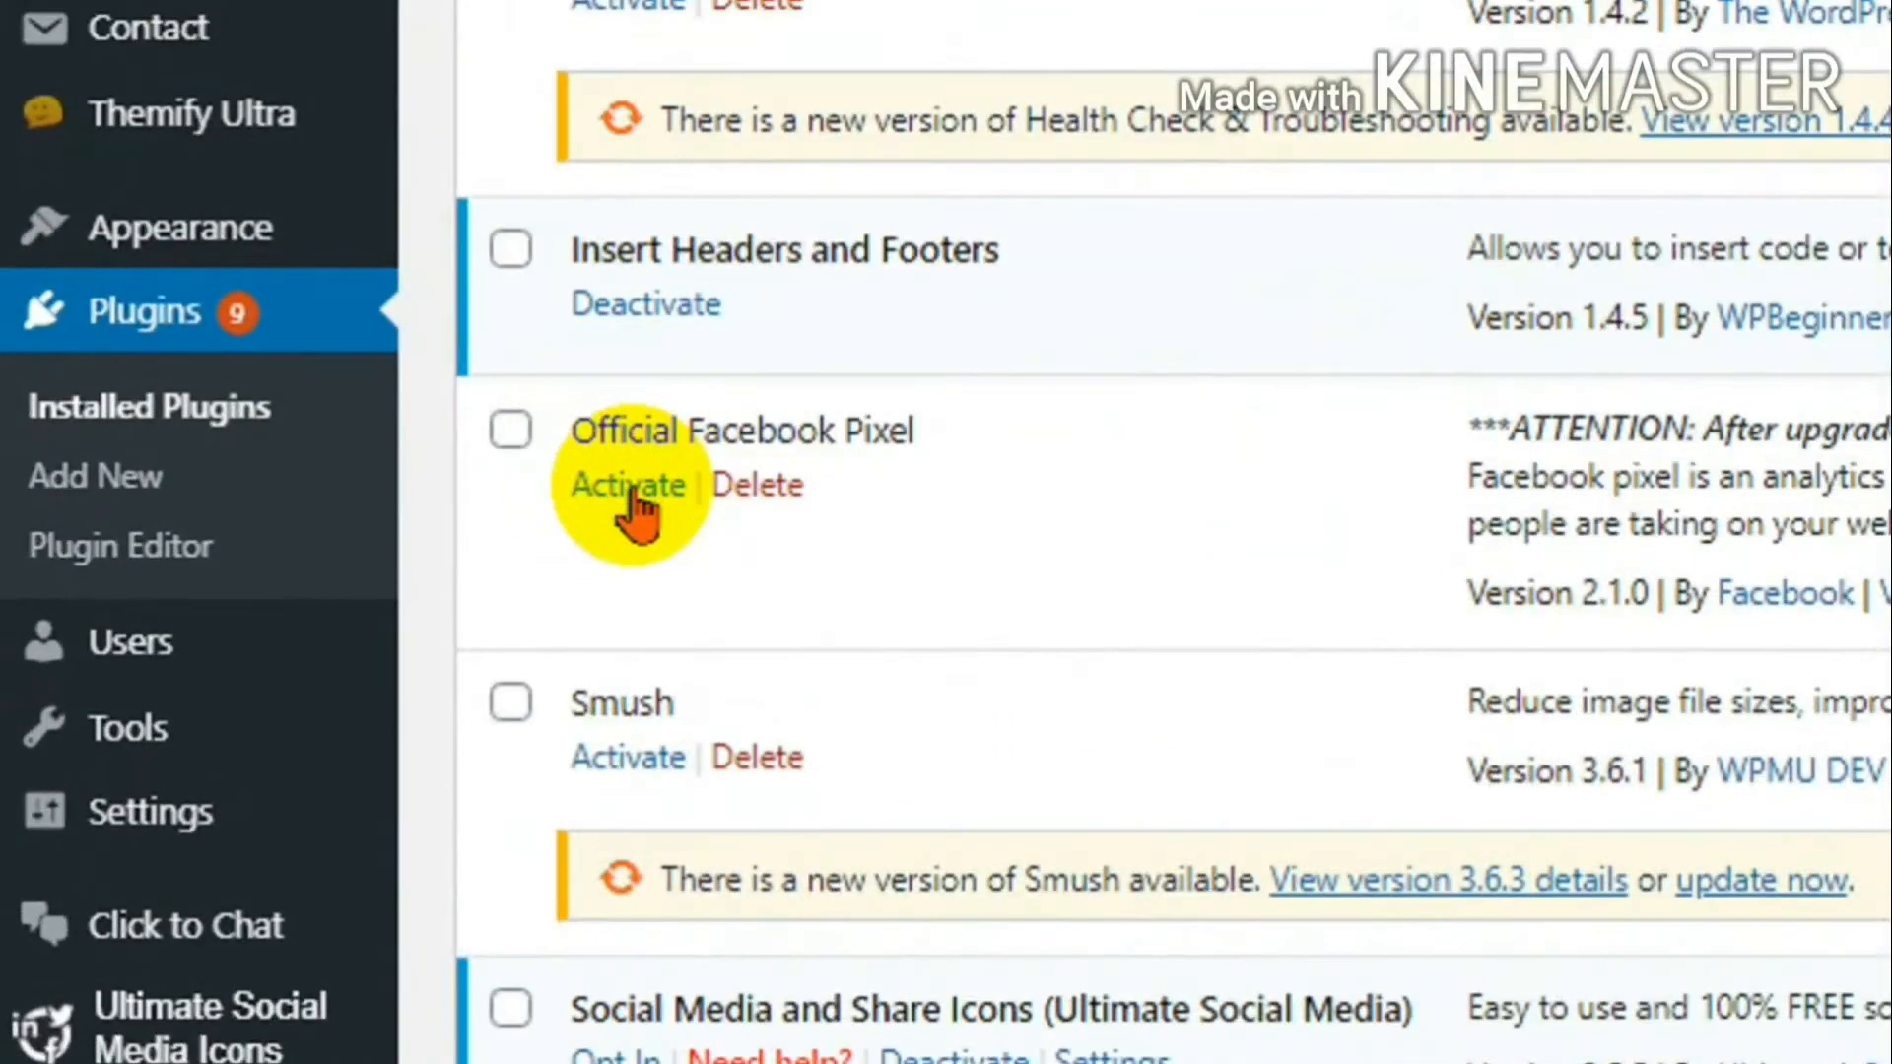
left_click(635, 498)
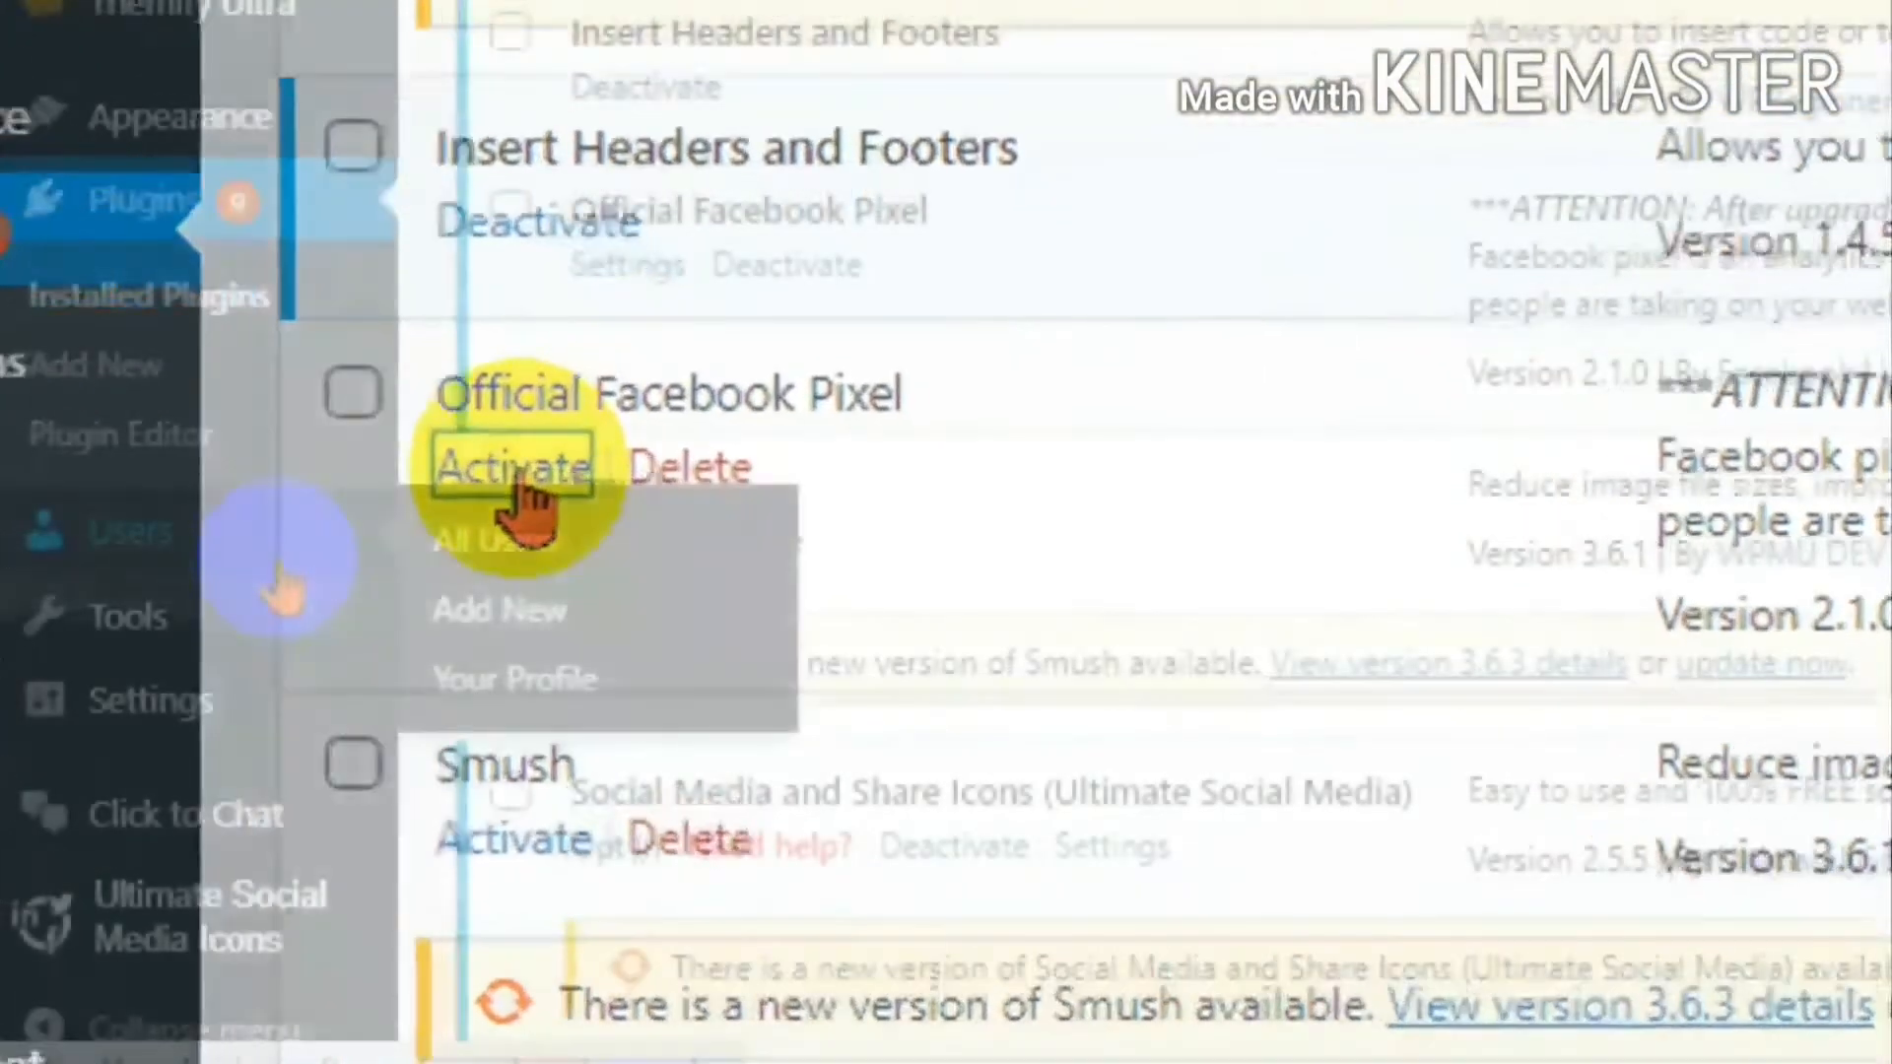
mouse_move(261, 719)
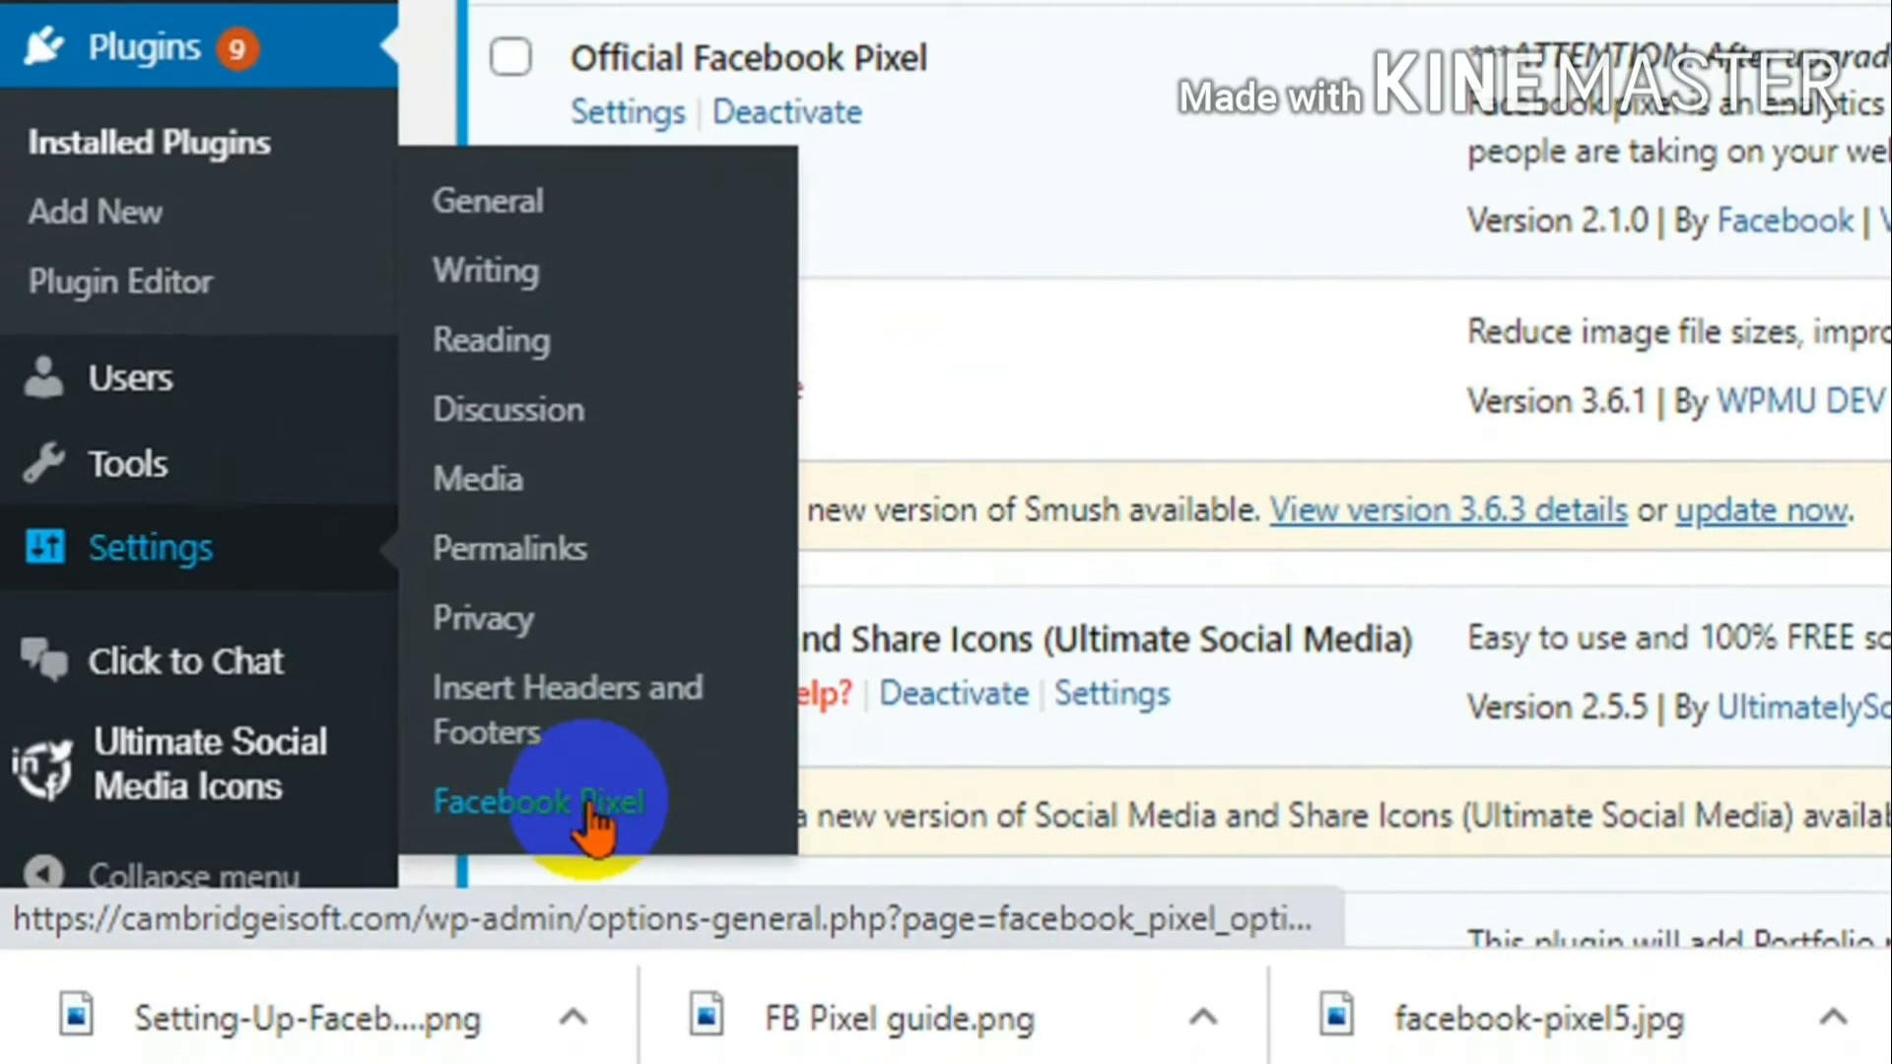
left_click(589, 843)
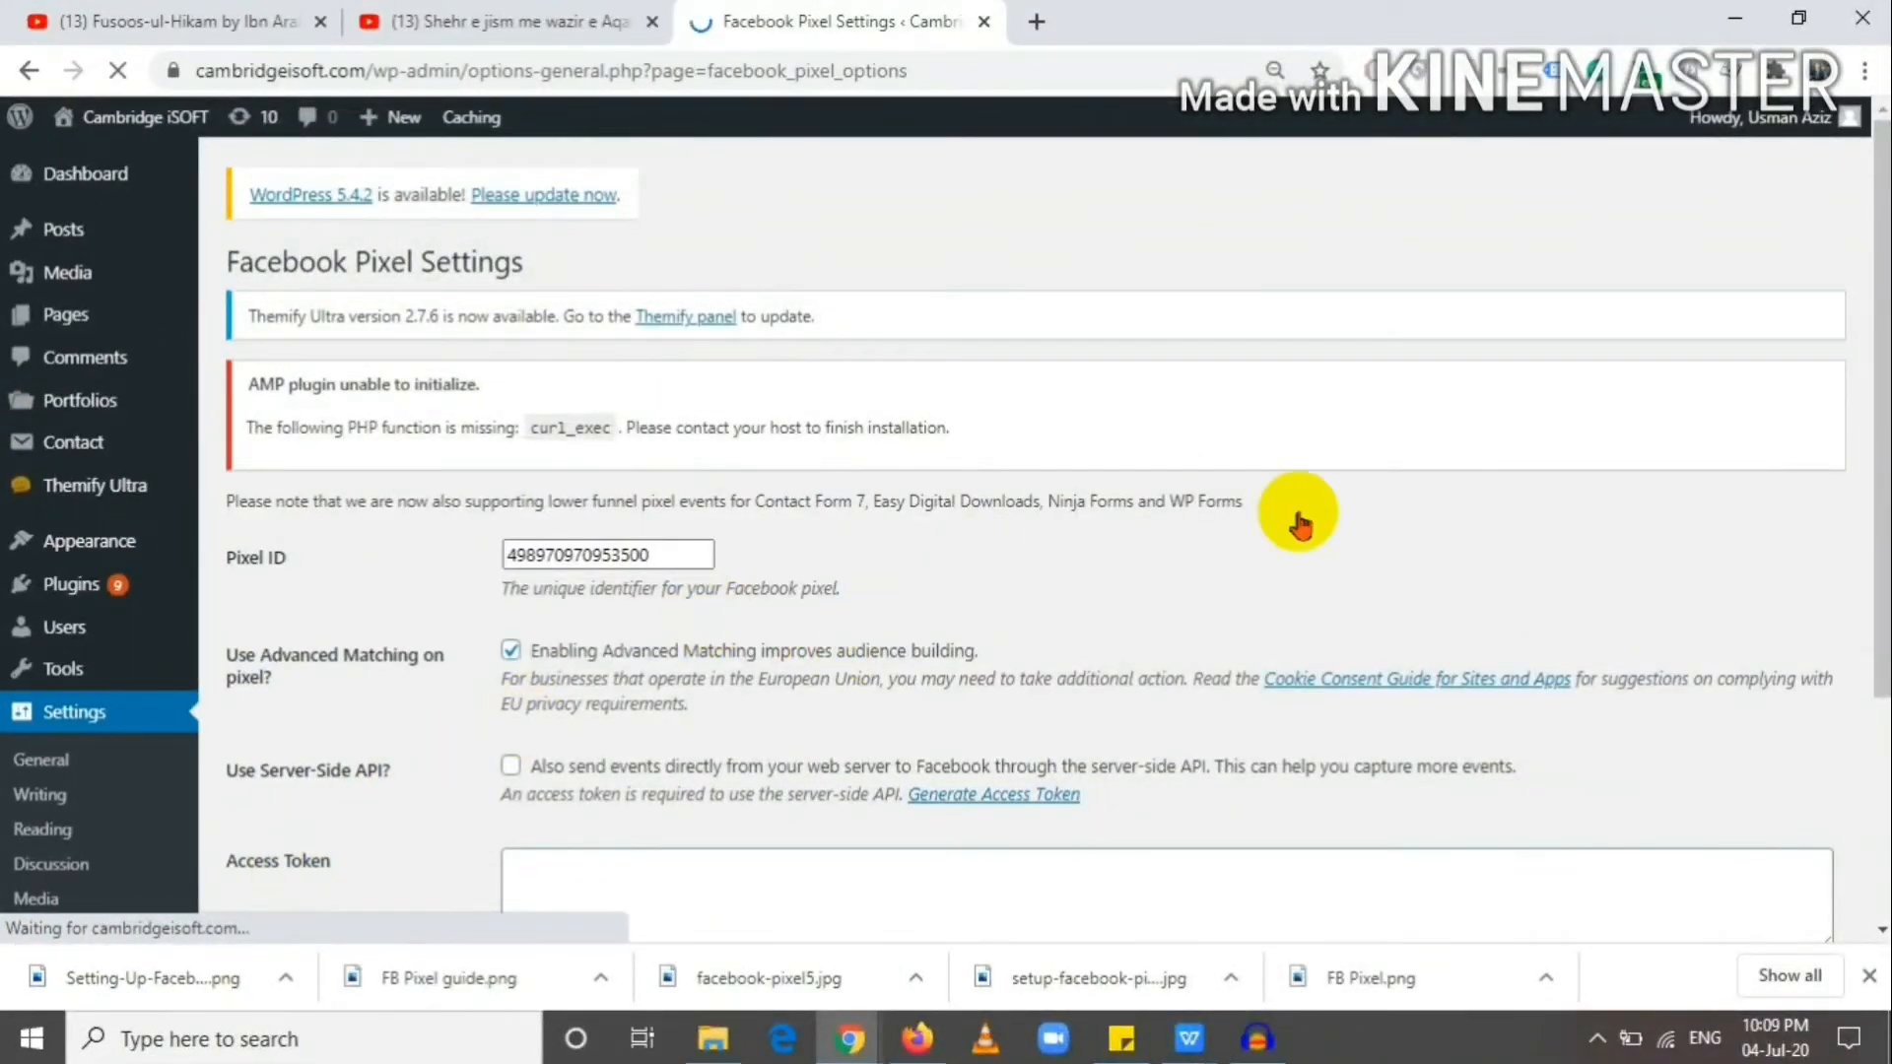
left_click_drag(1883, 366, 1864, 414)
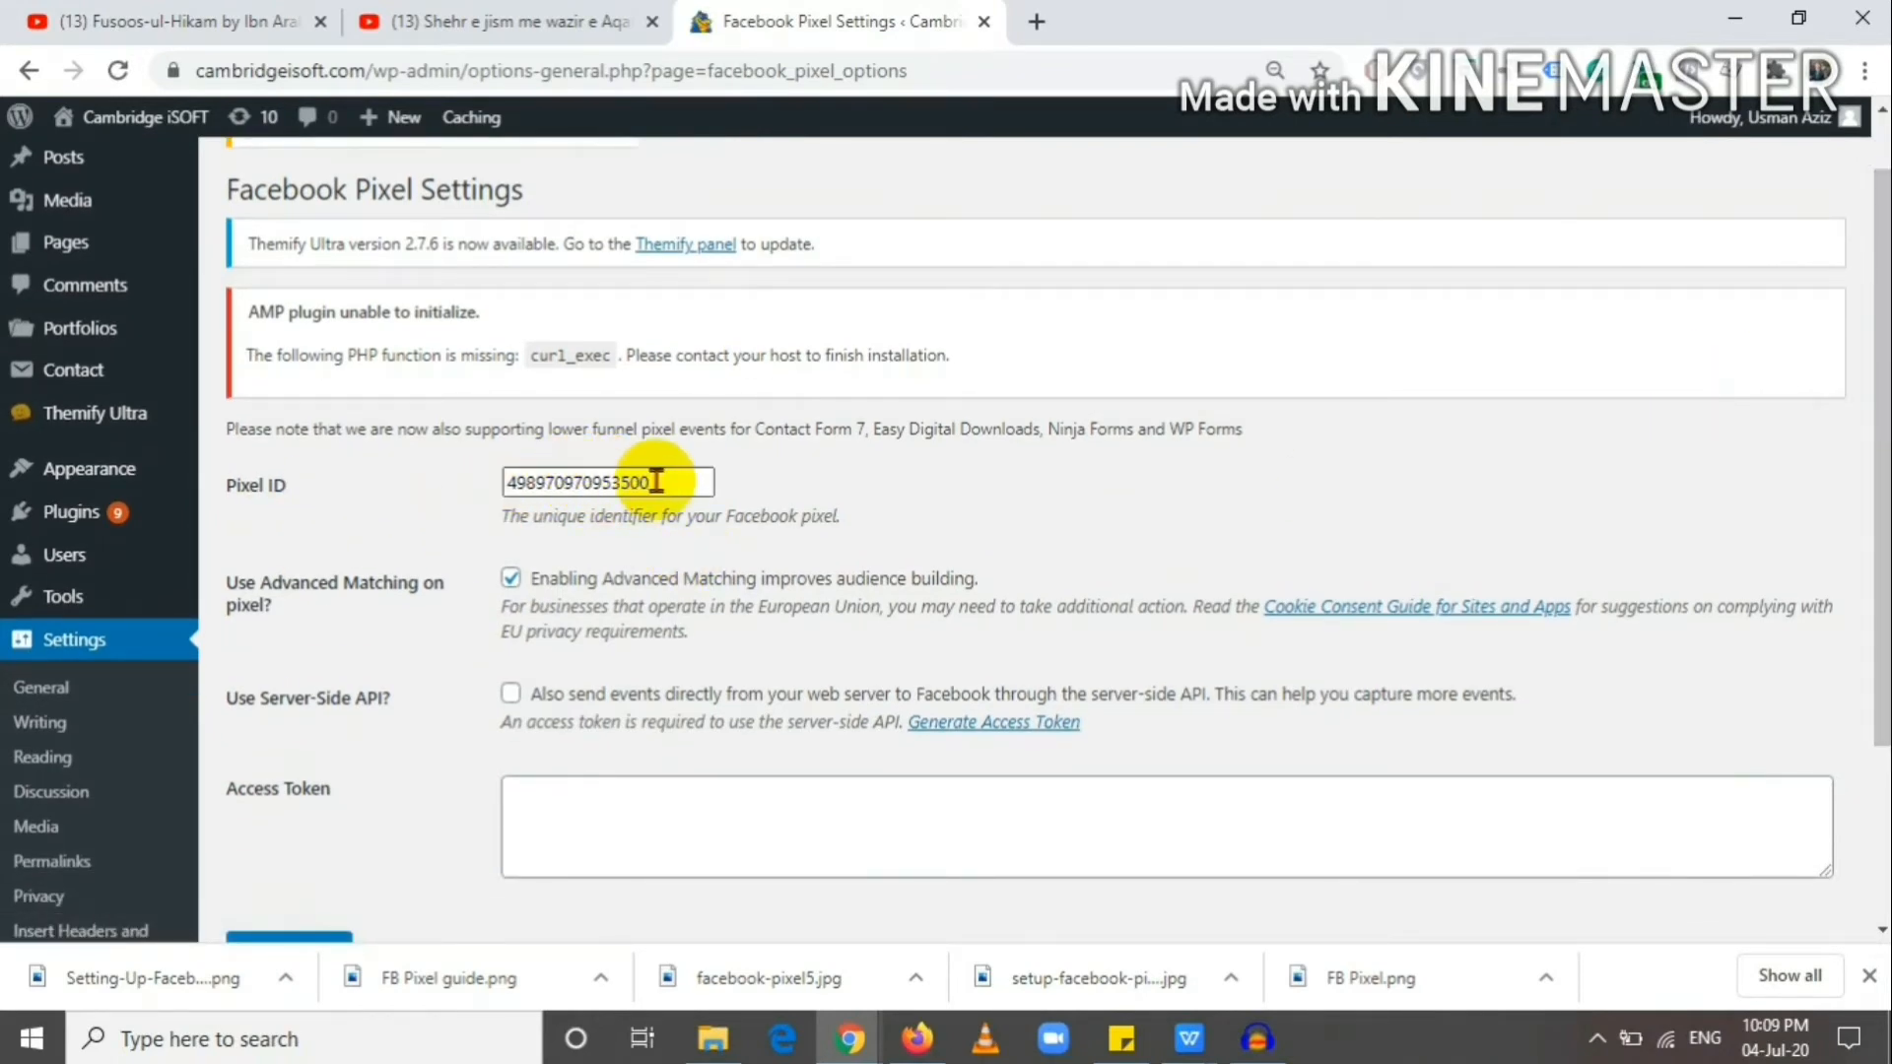
Step: Look up the WaoTec_Pixel ID in Business Settings in Firefox and return to the Pixel ID field in WordPress in Chrome
left_click(916, 1039)
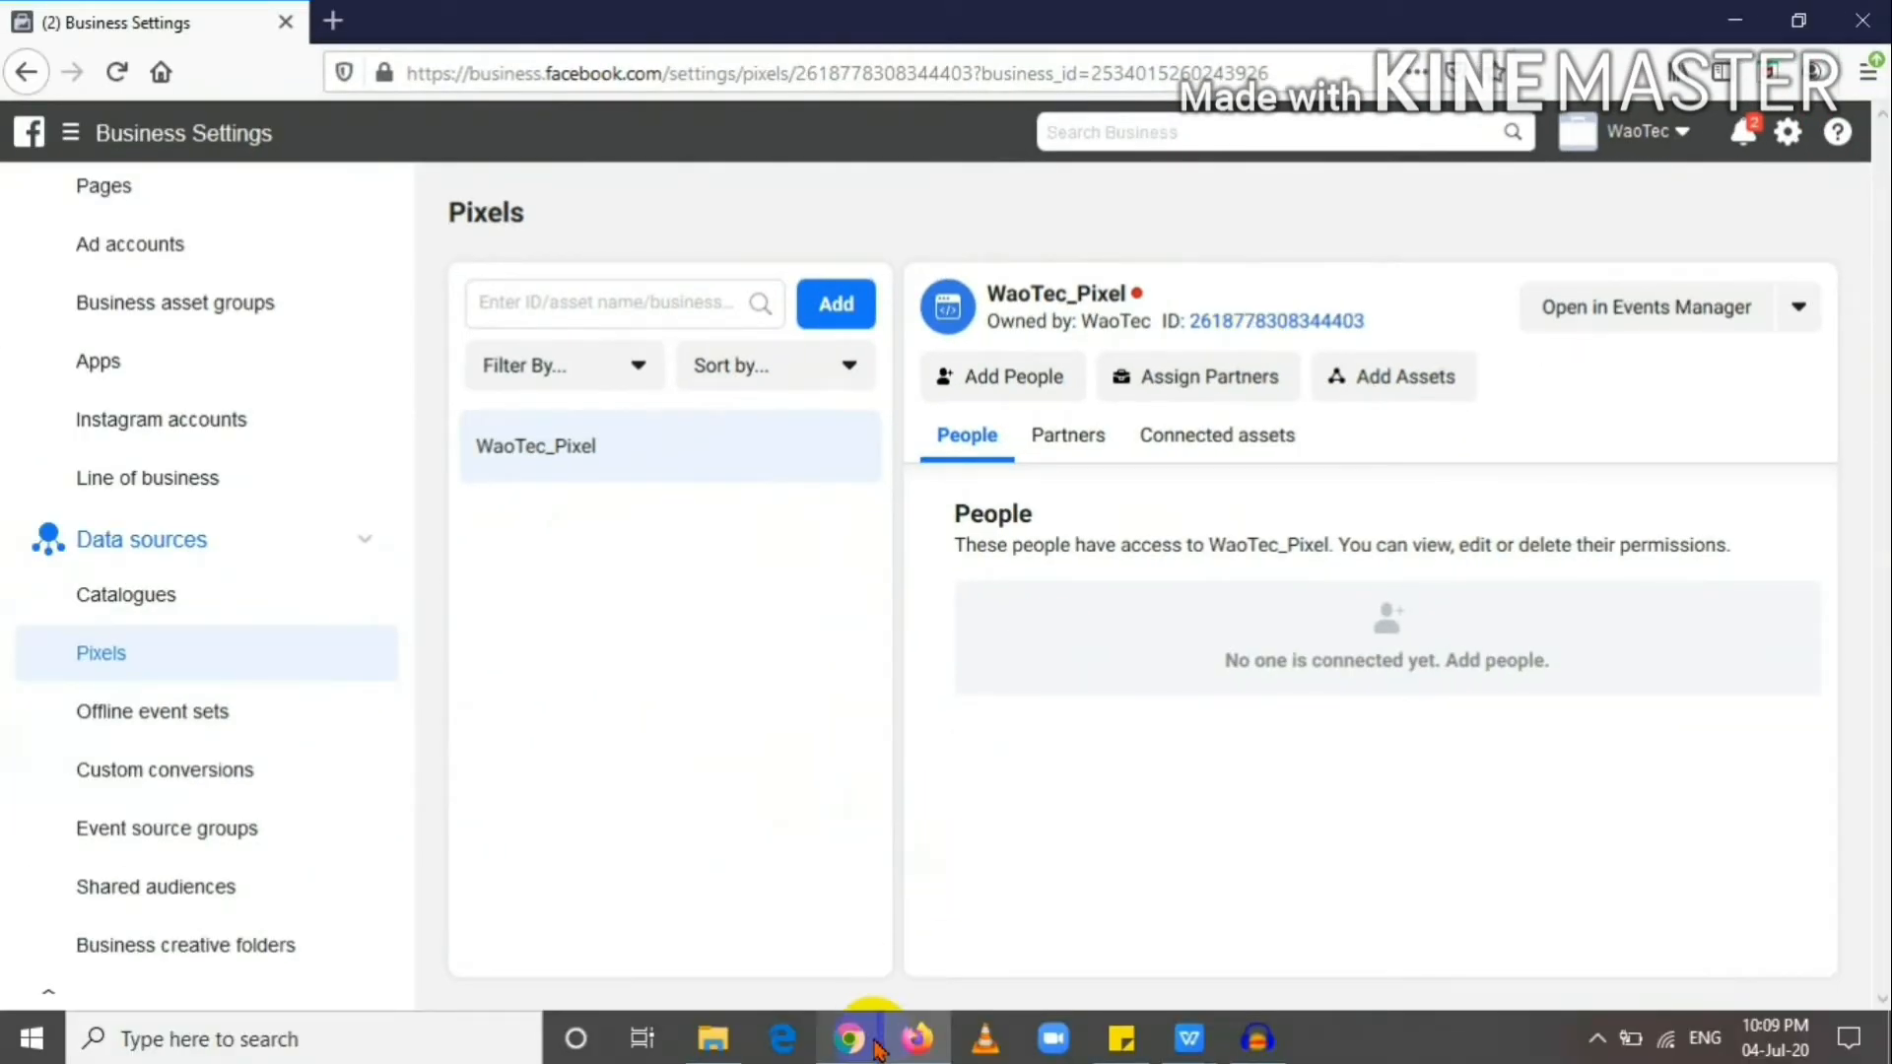
mouse_move(864, 1044)
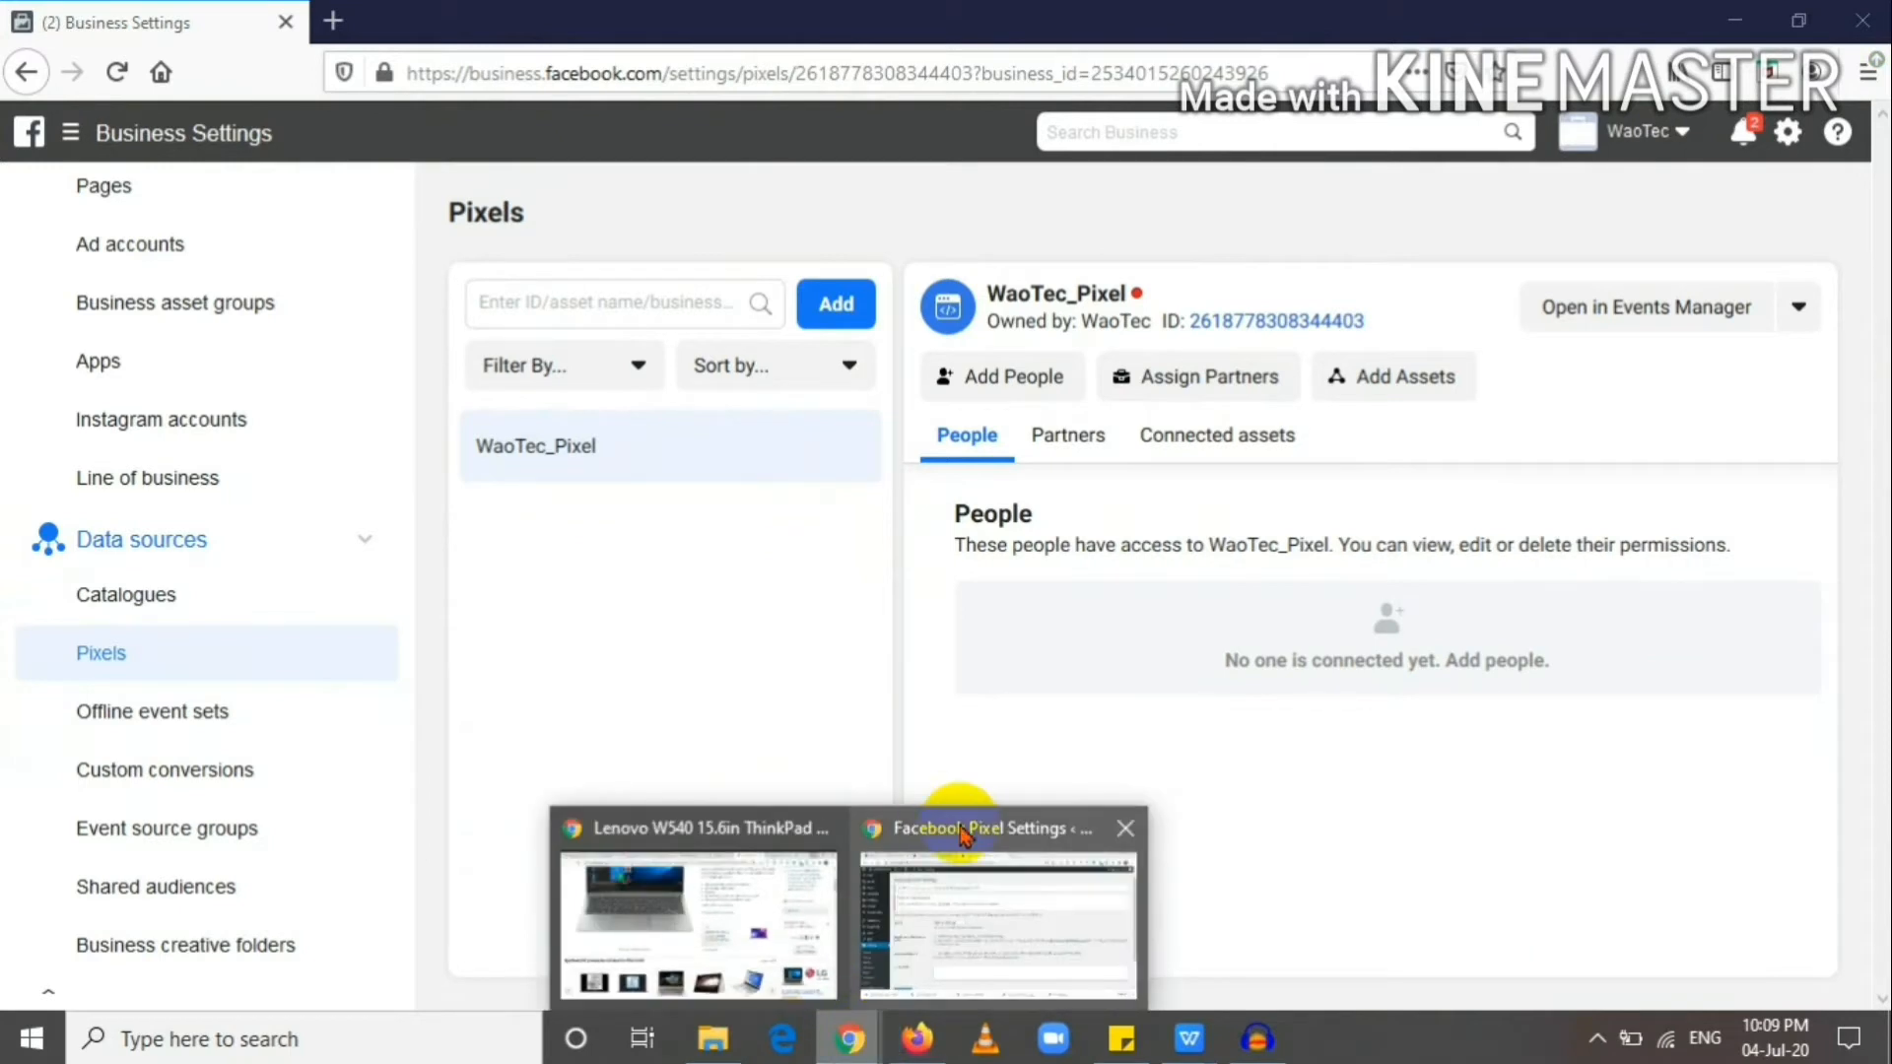
left_click(959, 823)
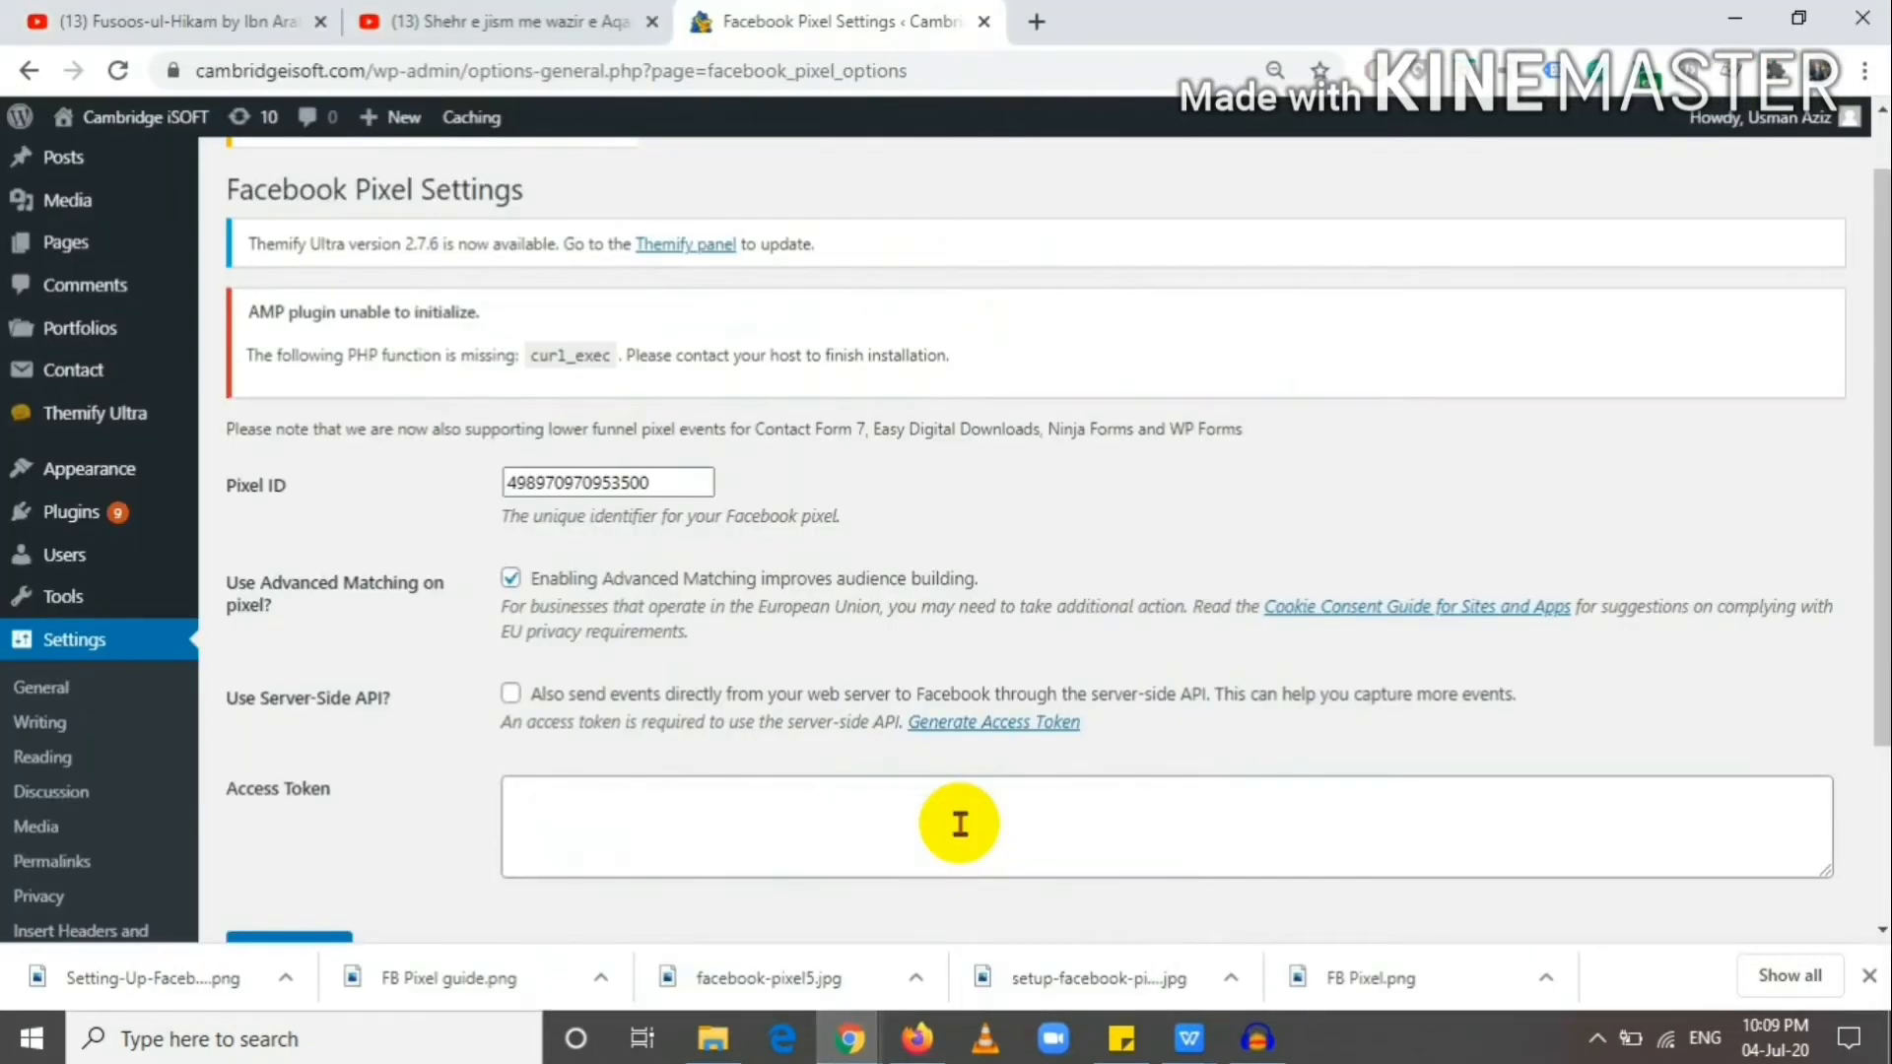
right_click(668, 483)
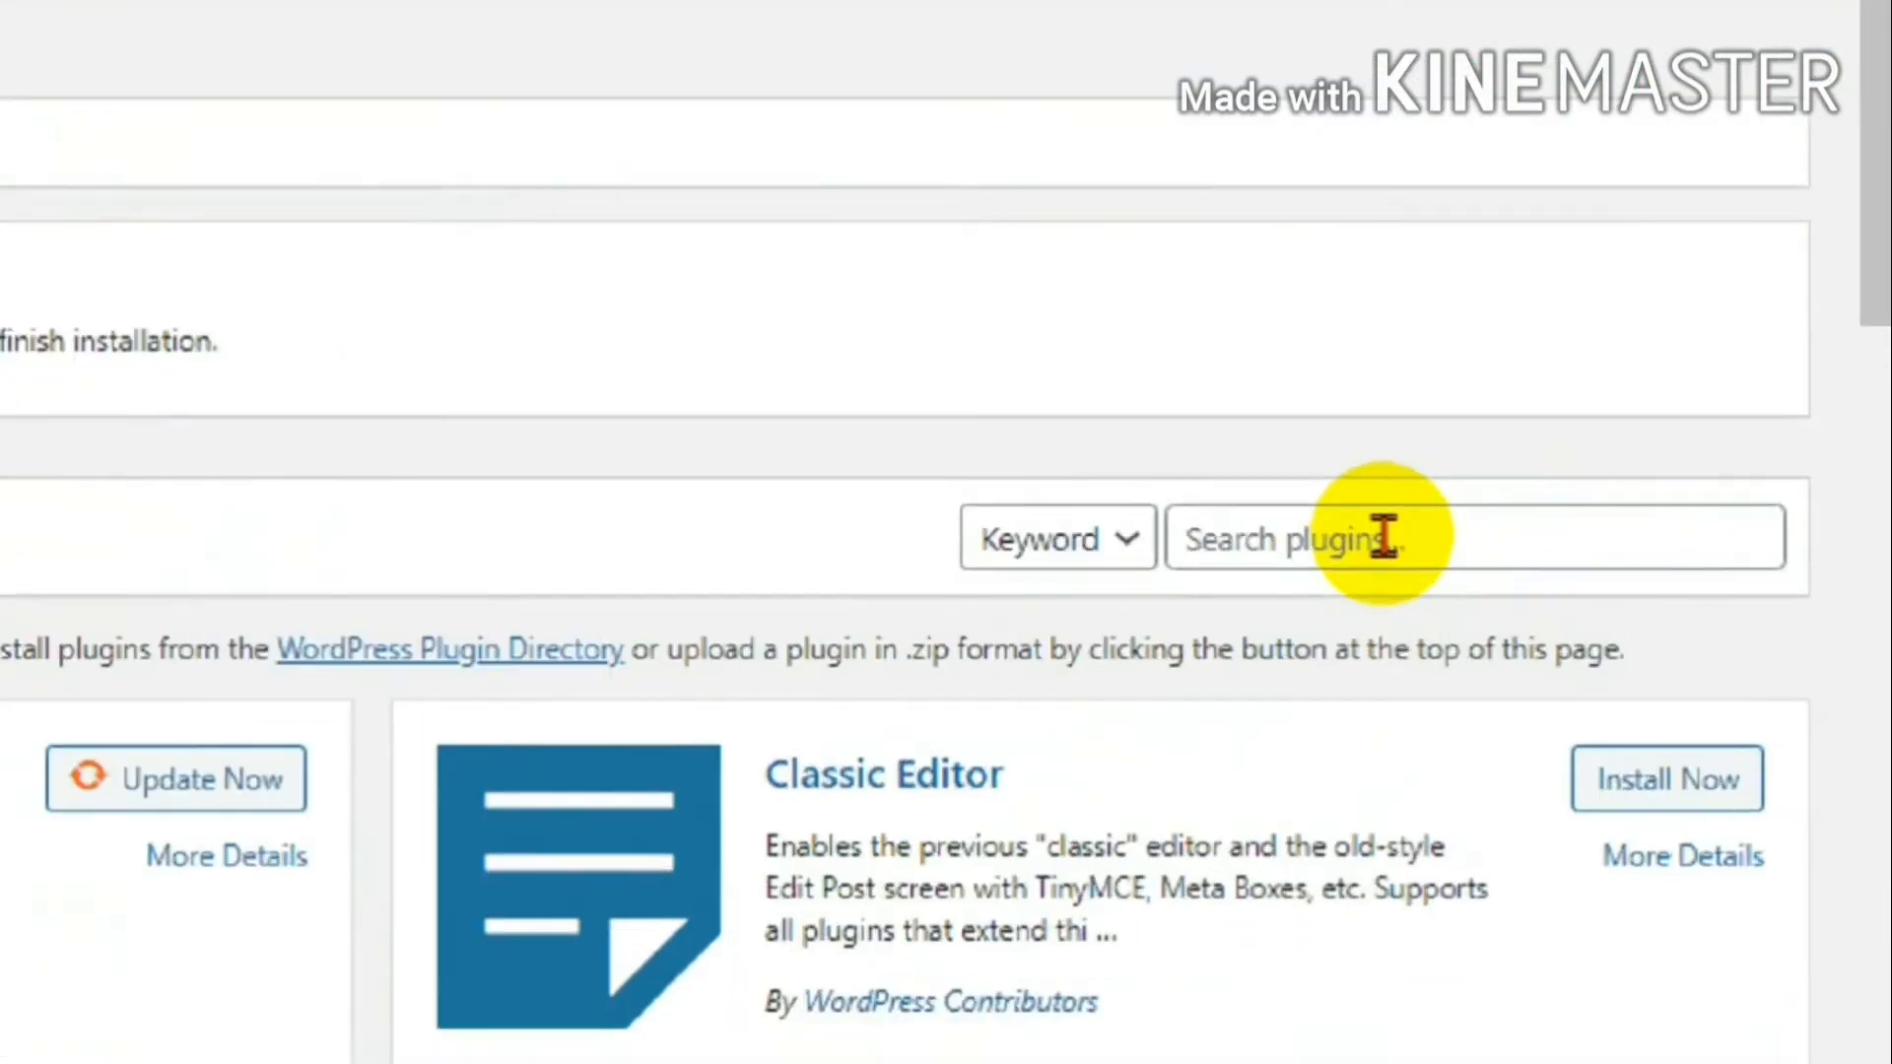
Step: Search the plugins available to add for "header and footer"
left_click(1604, 538)
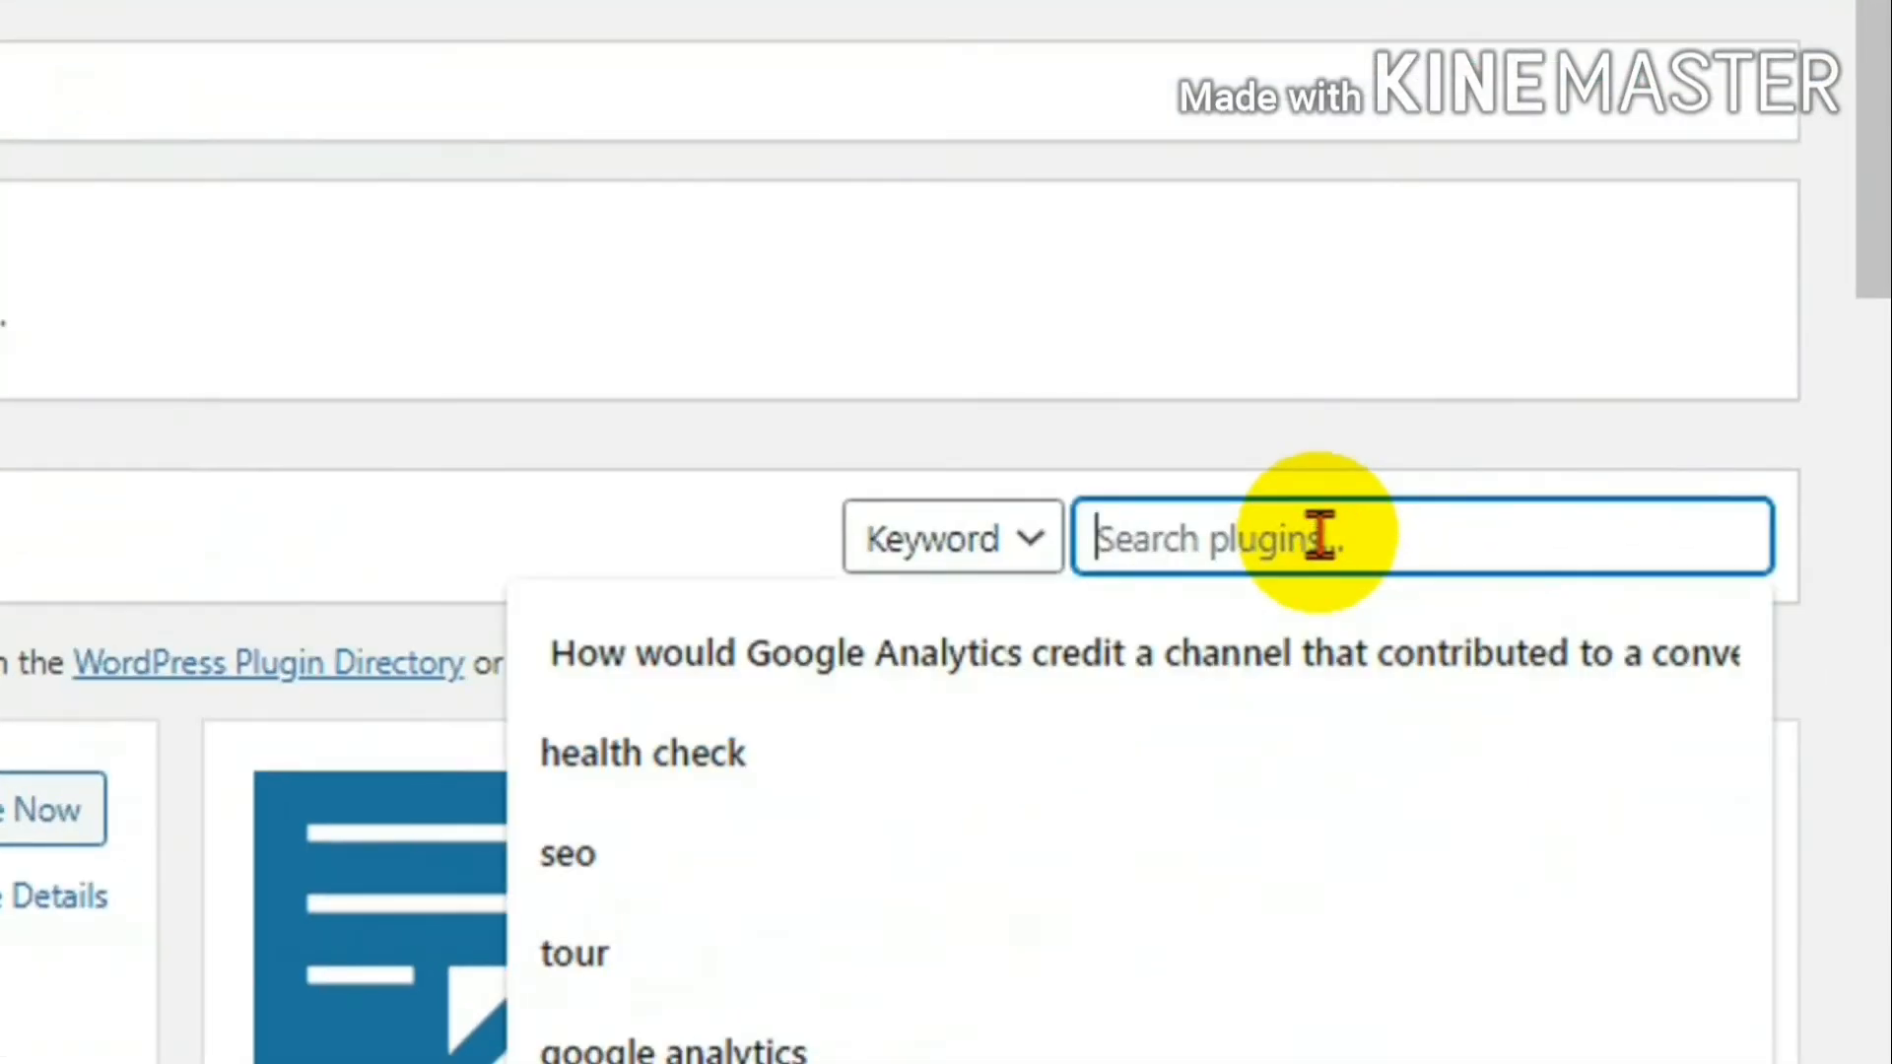
type("hea")
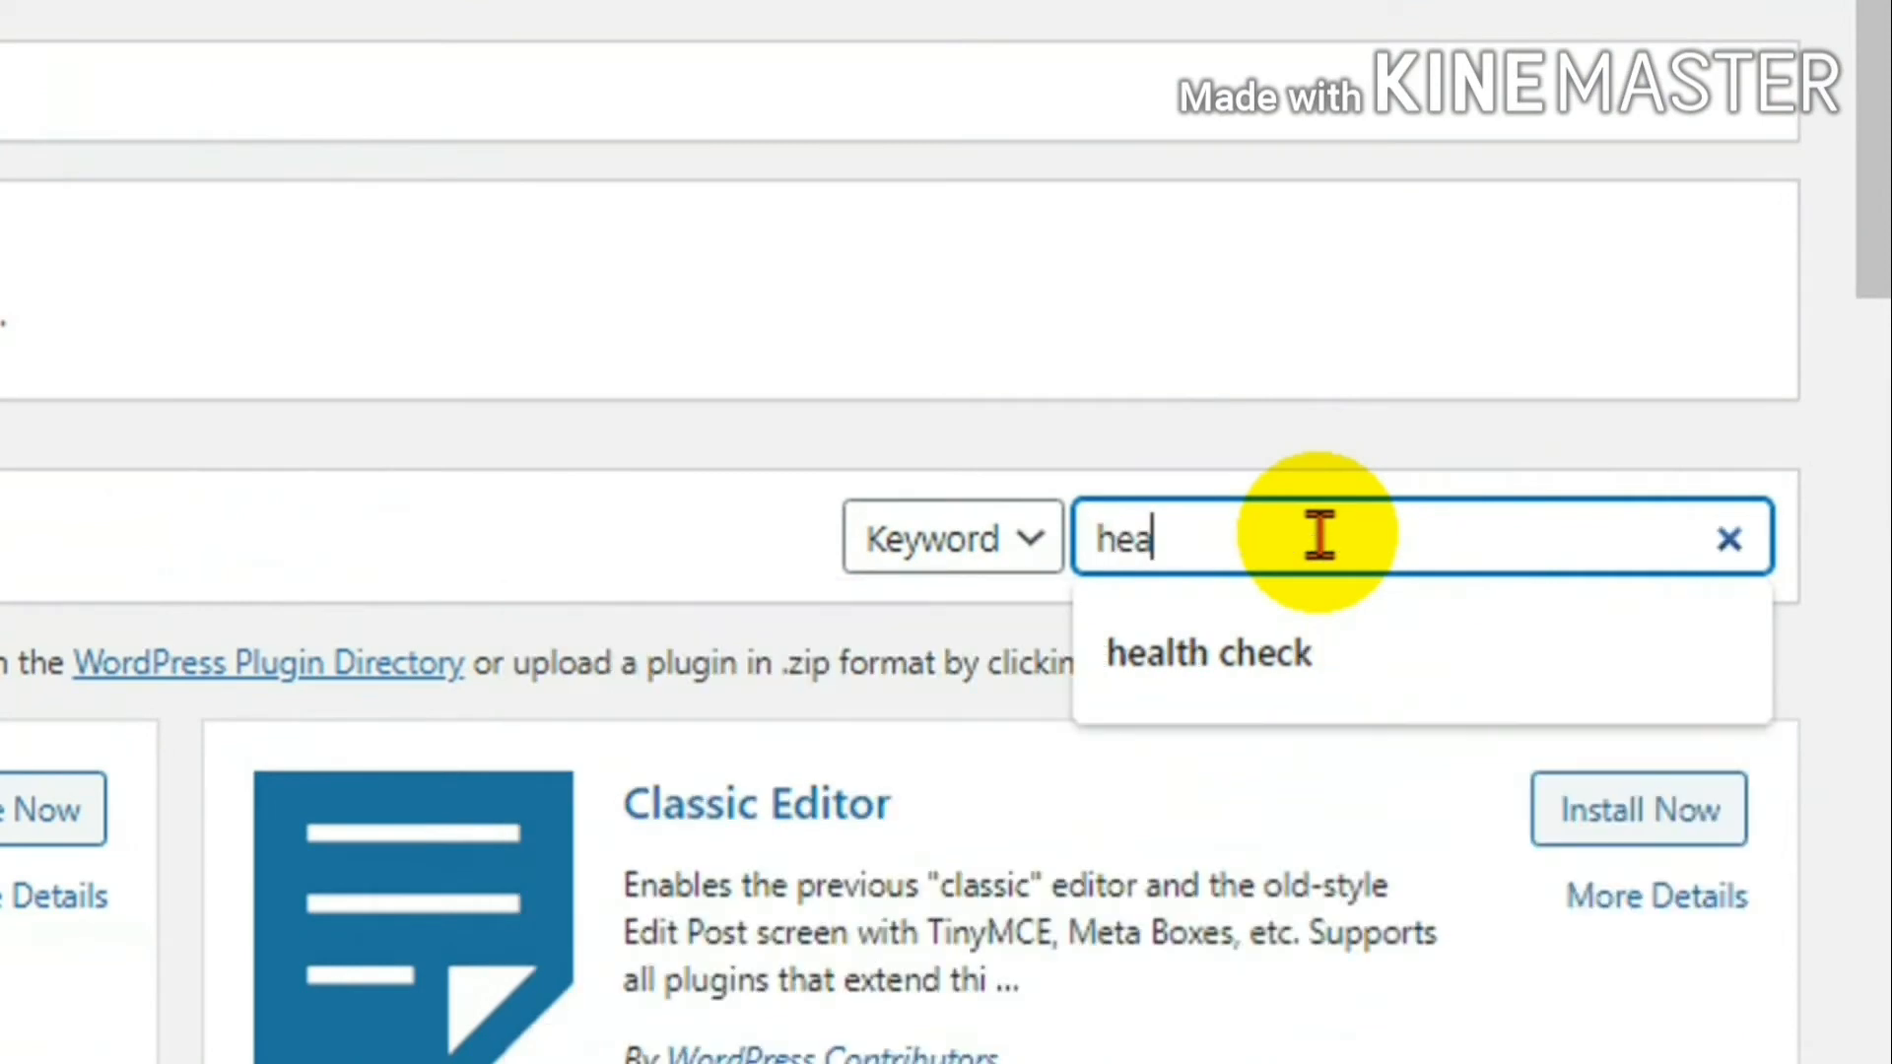
type("der and")
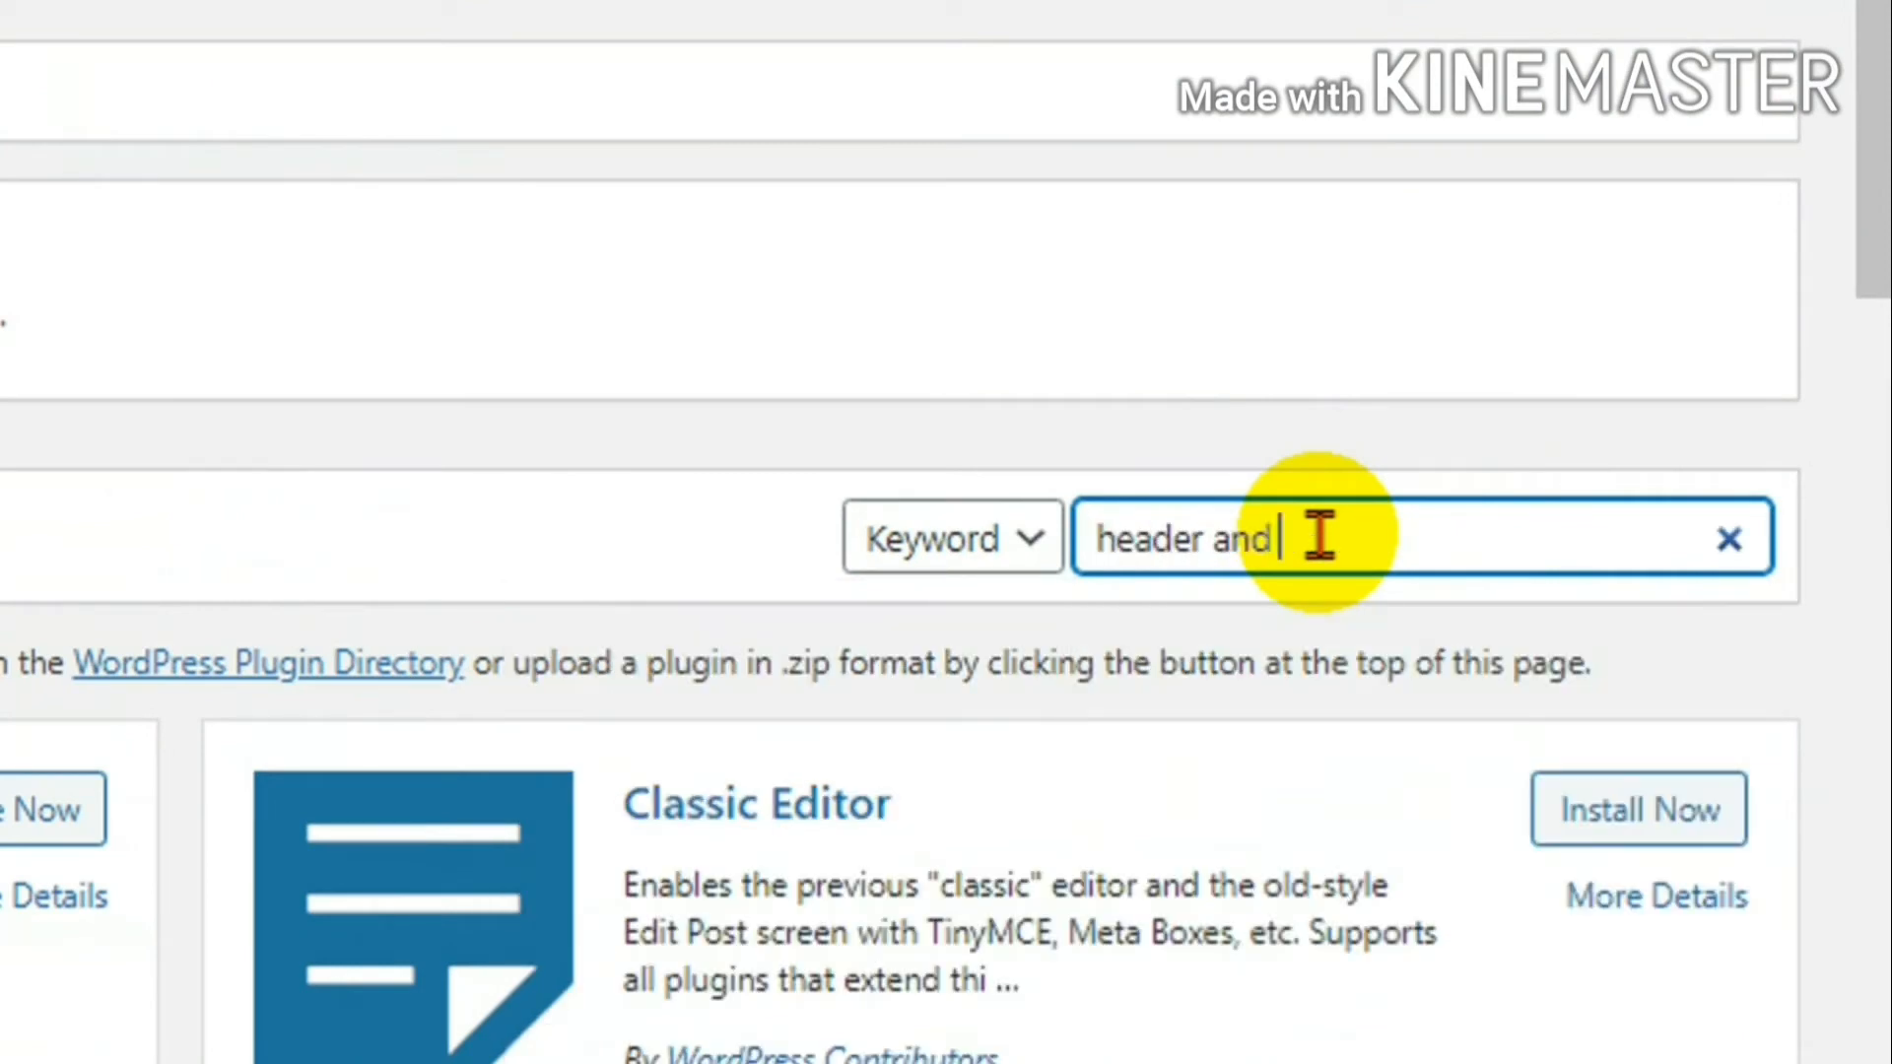
type(" footer")
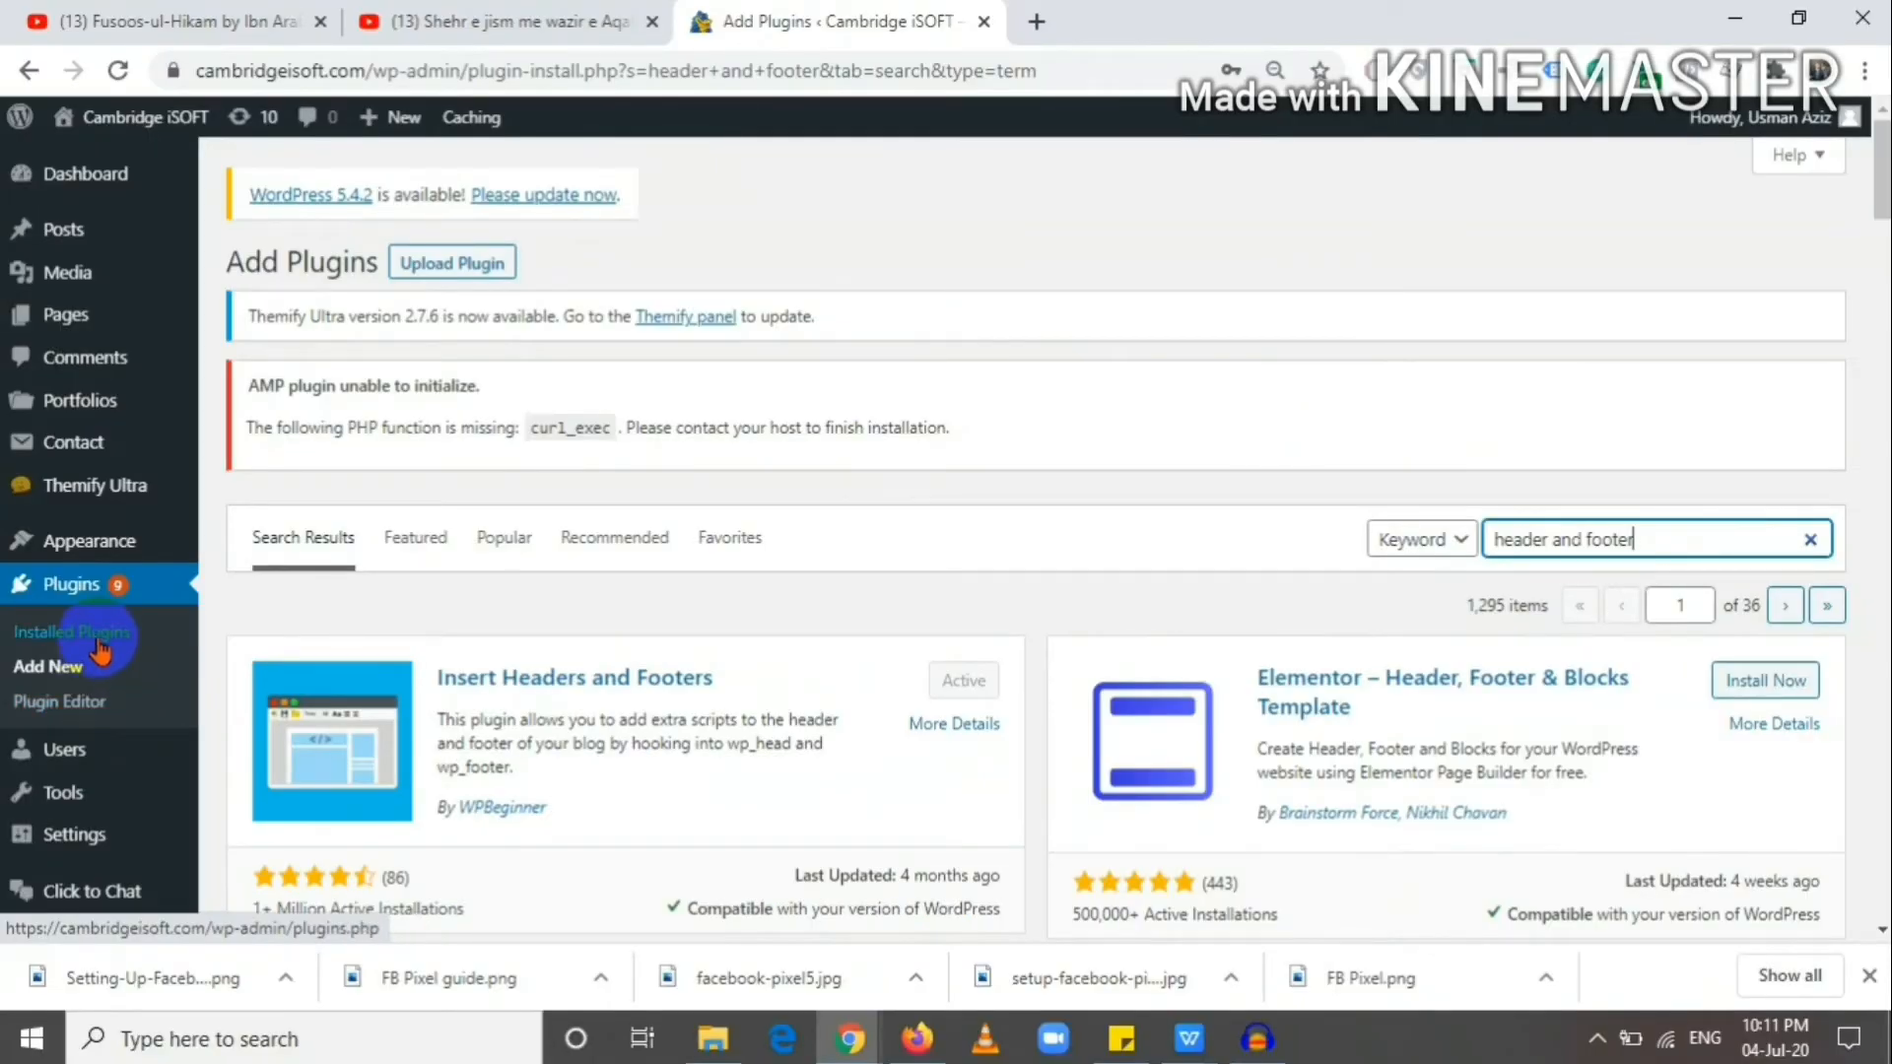
Step: Switch to Business Manager in Firefox, open Events Manager and change the selected account from Waotec_Ad_Account to the WaoTec business
mouse_move(113, 843)
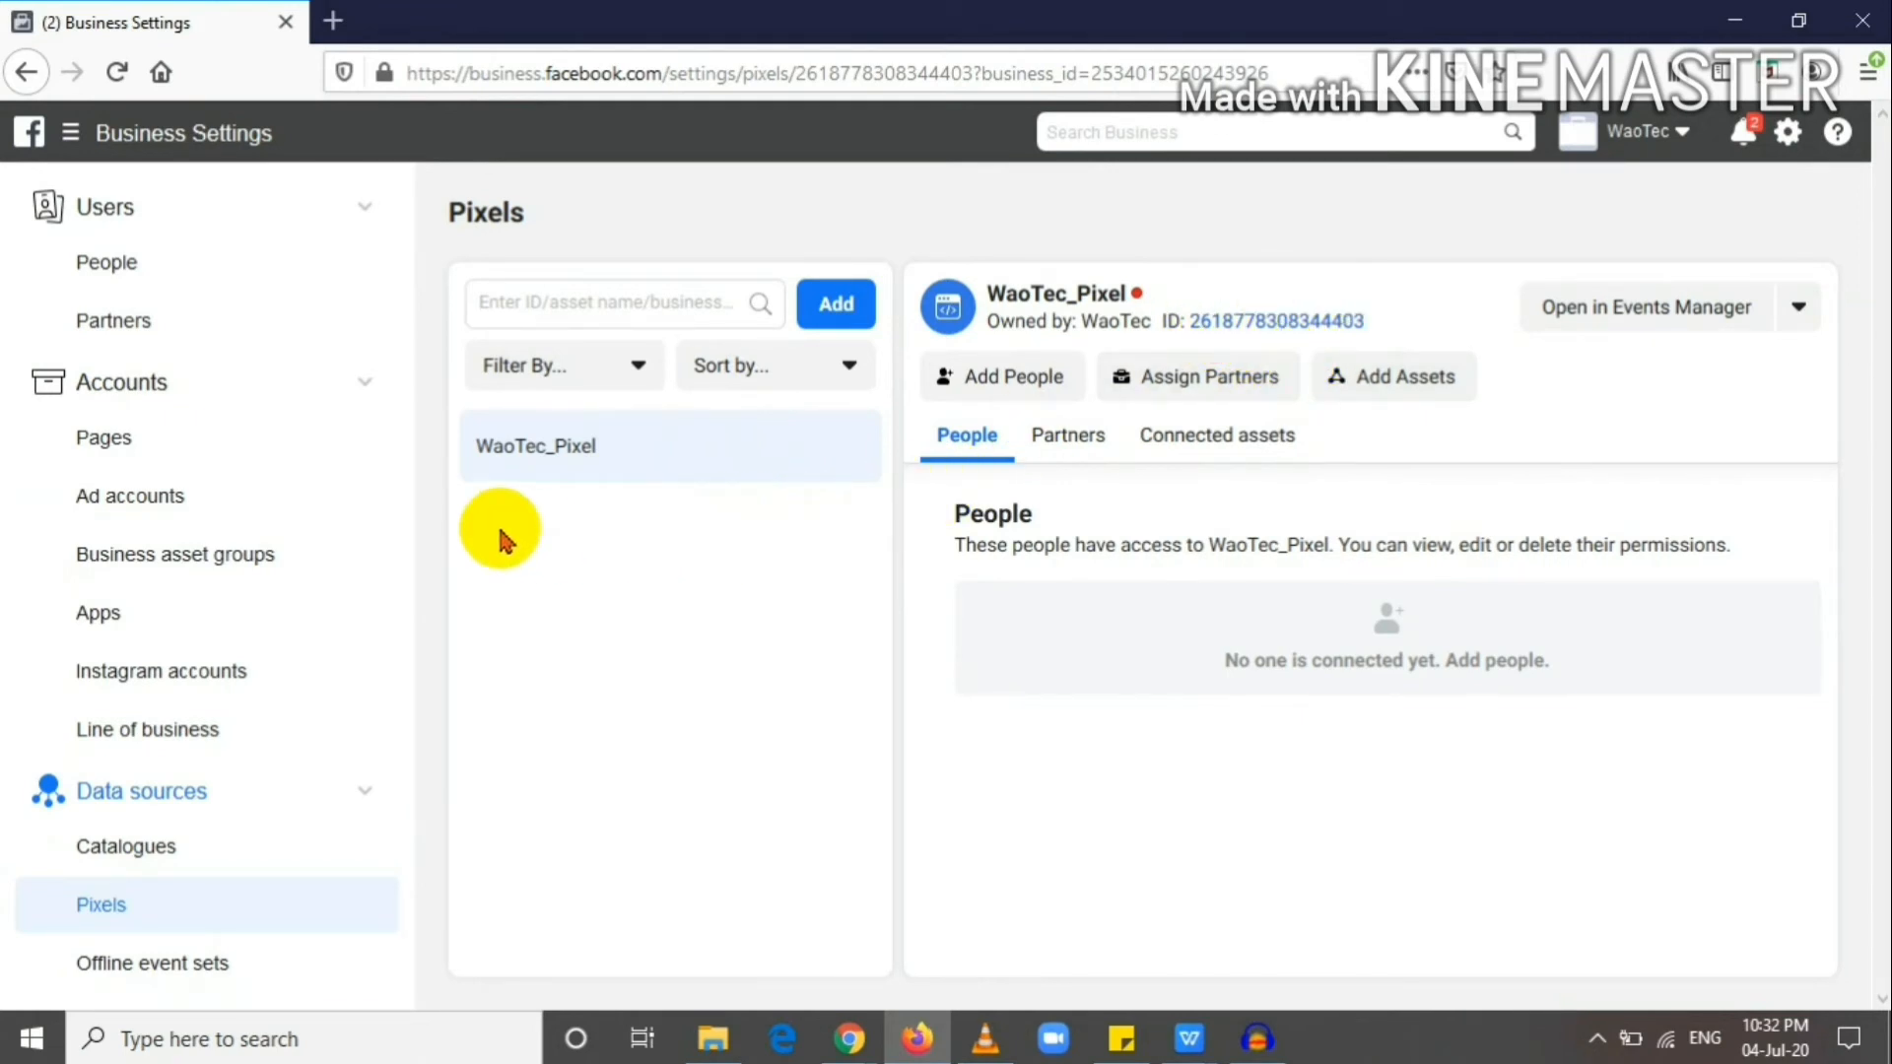
left_click(69, 135)
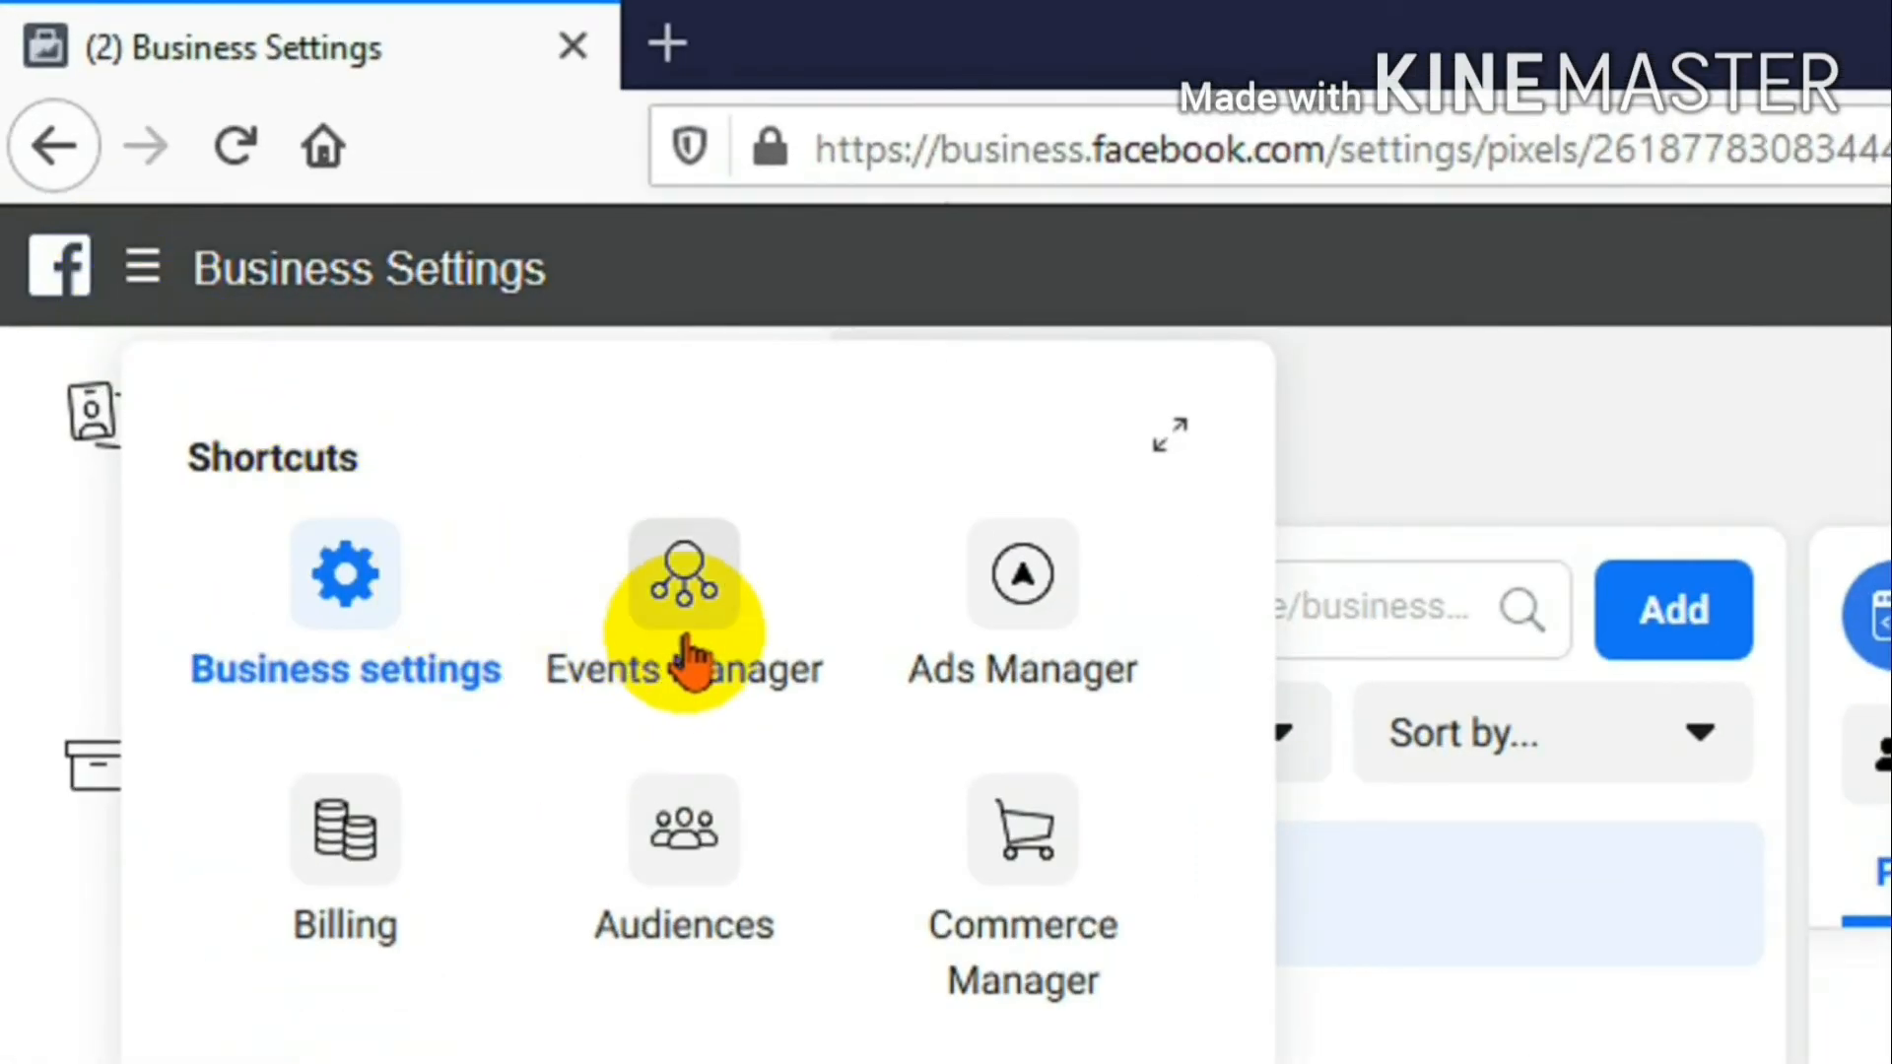
left_click(690, 635)
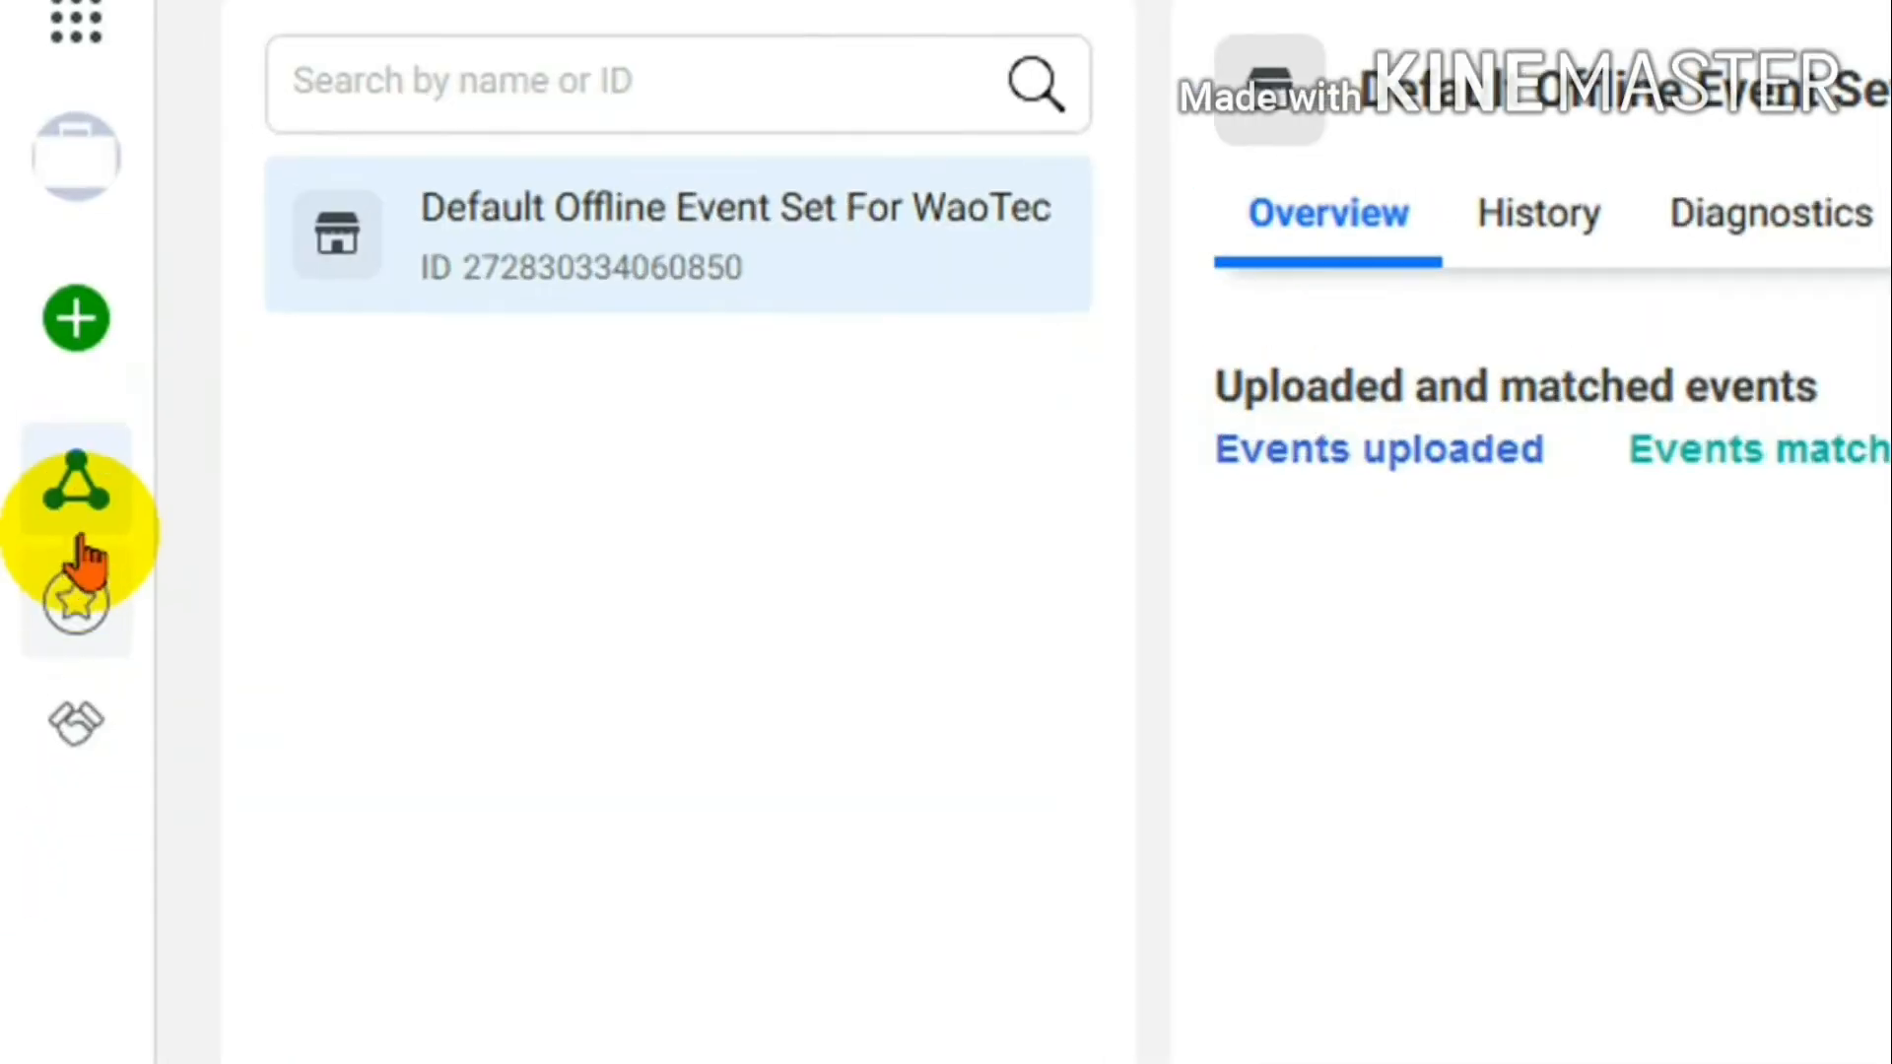
mouse_move(78, 478)
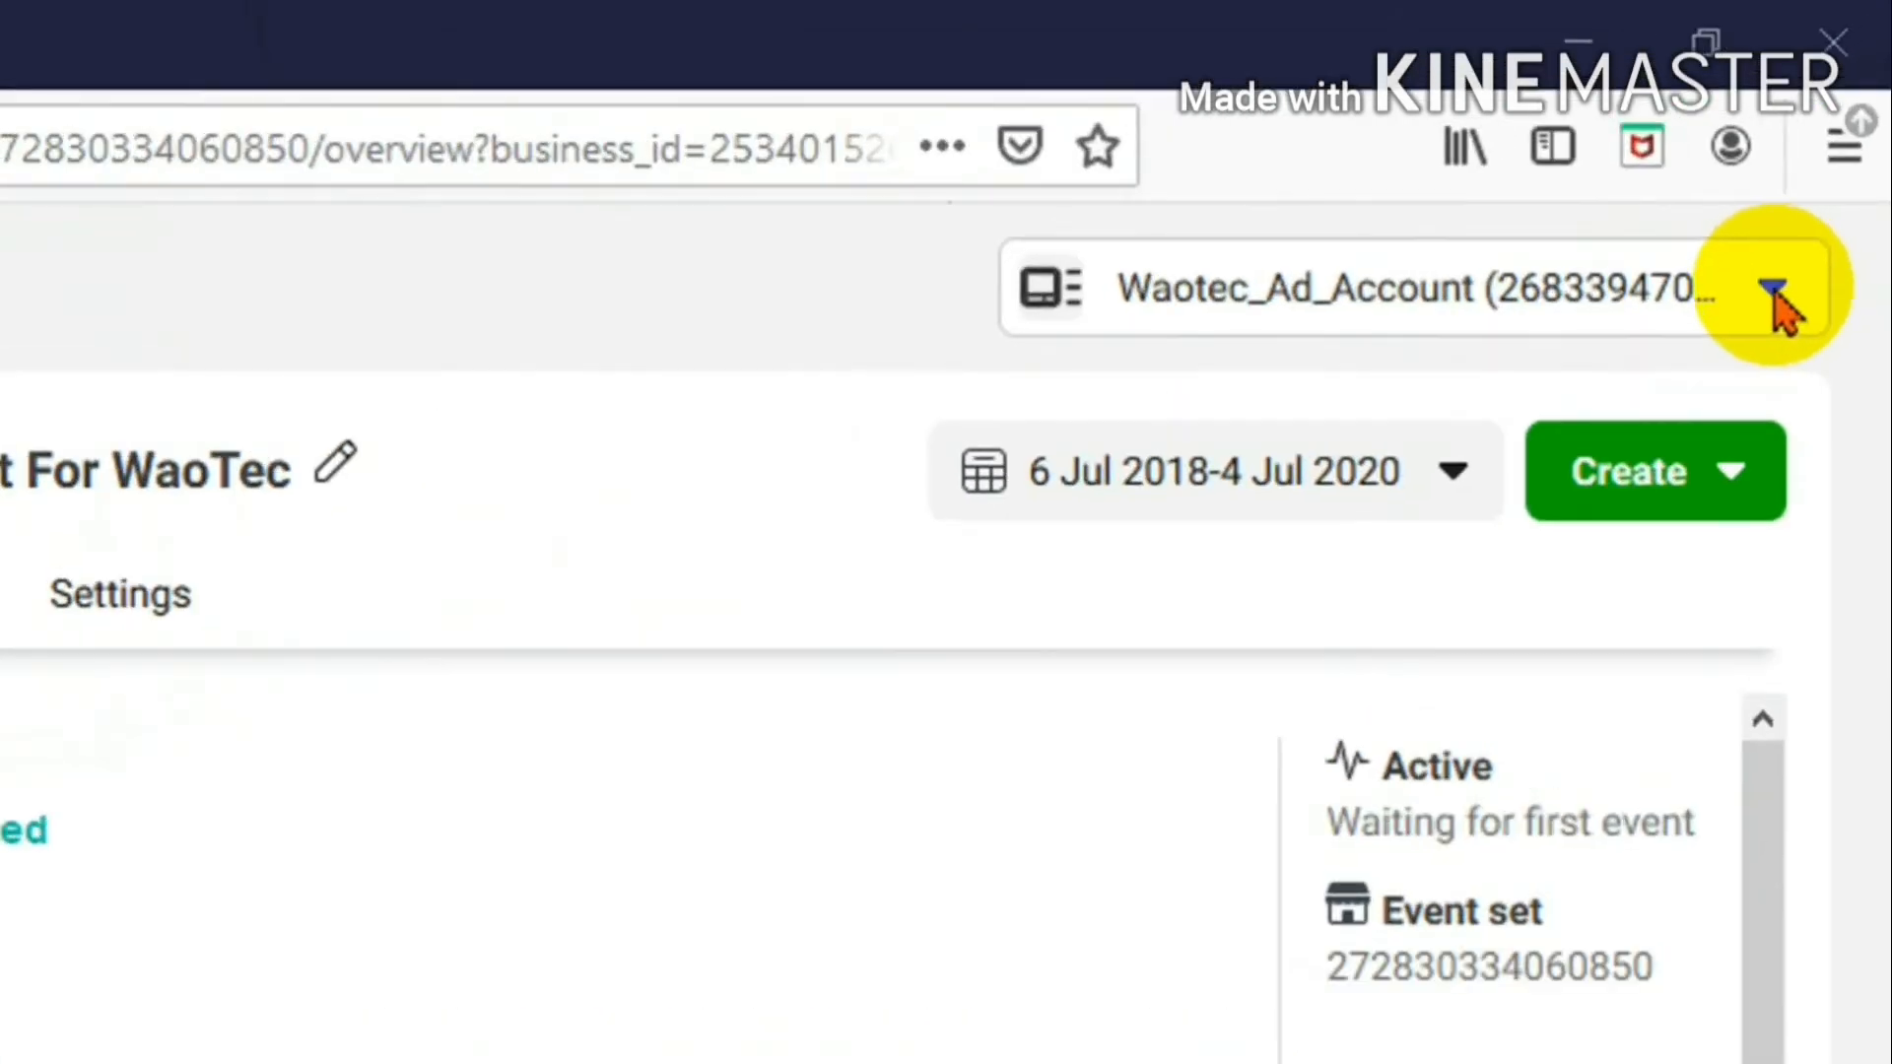
left_click(1774, 294)
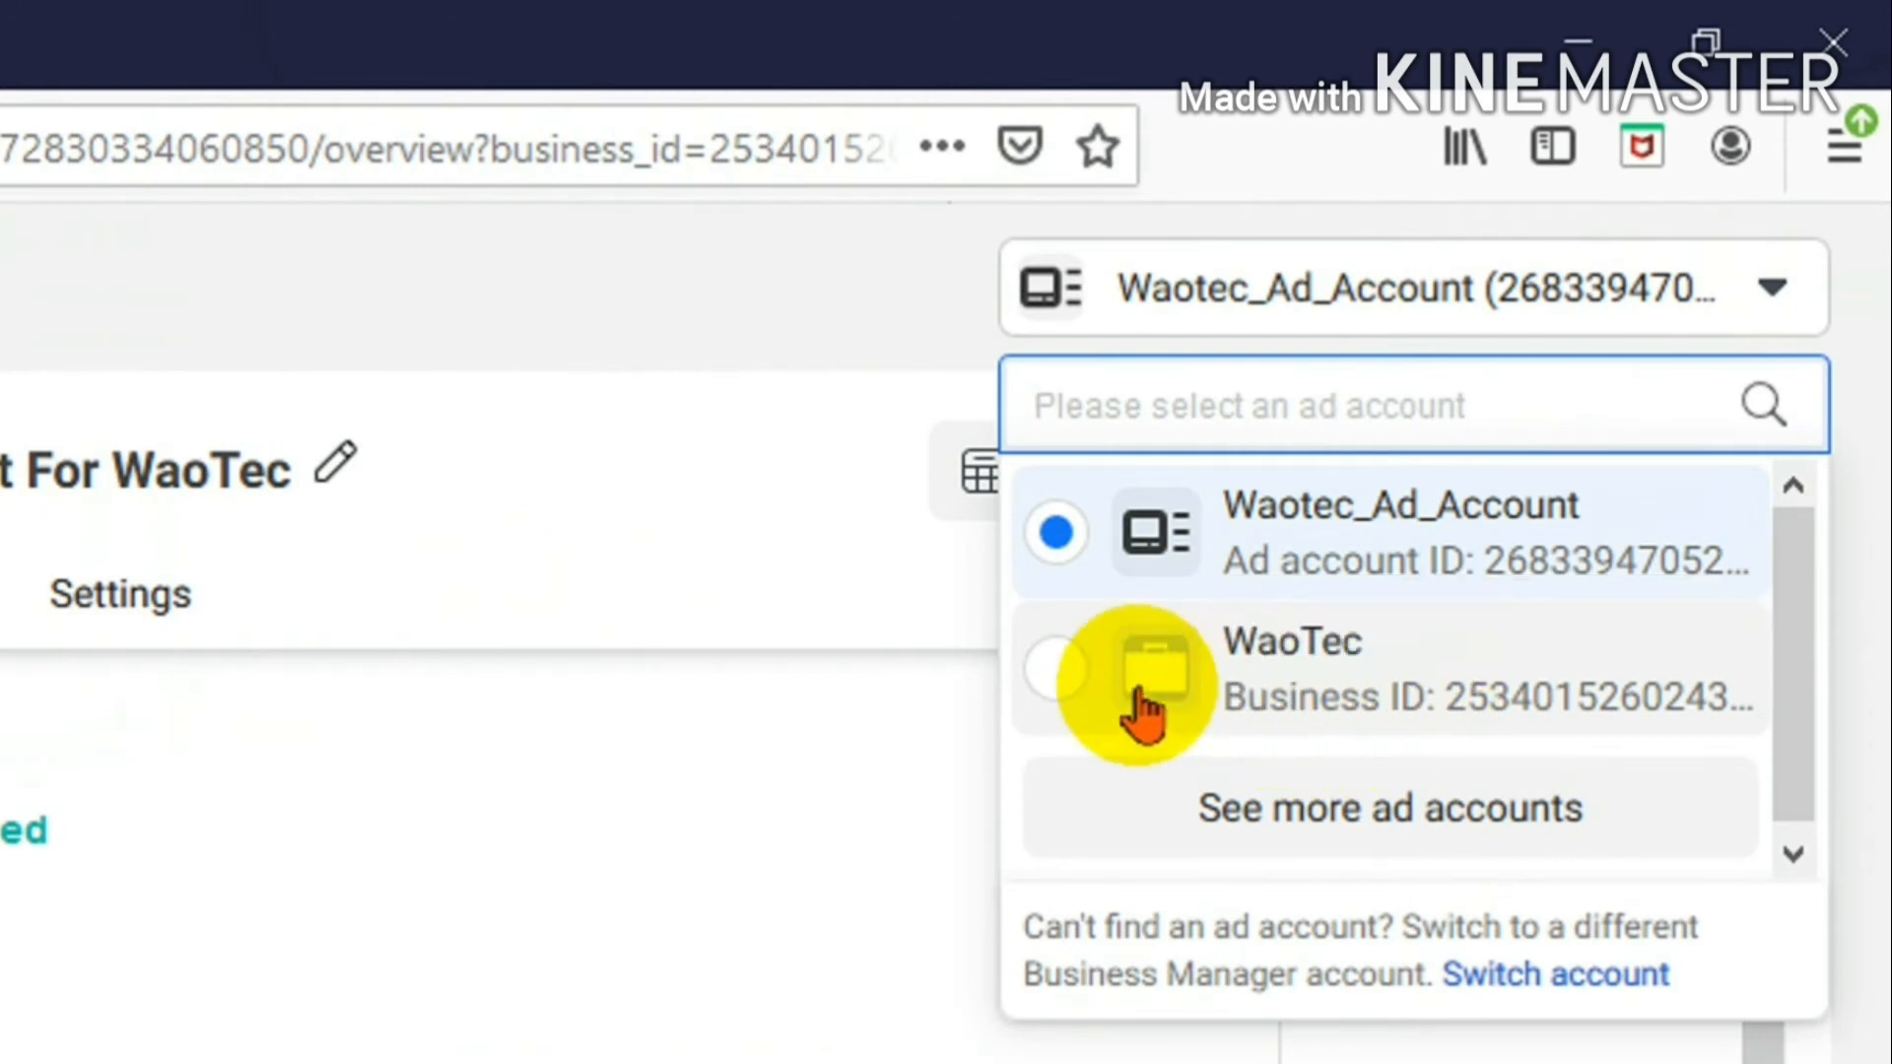
left_click(1054, 672)
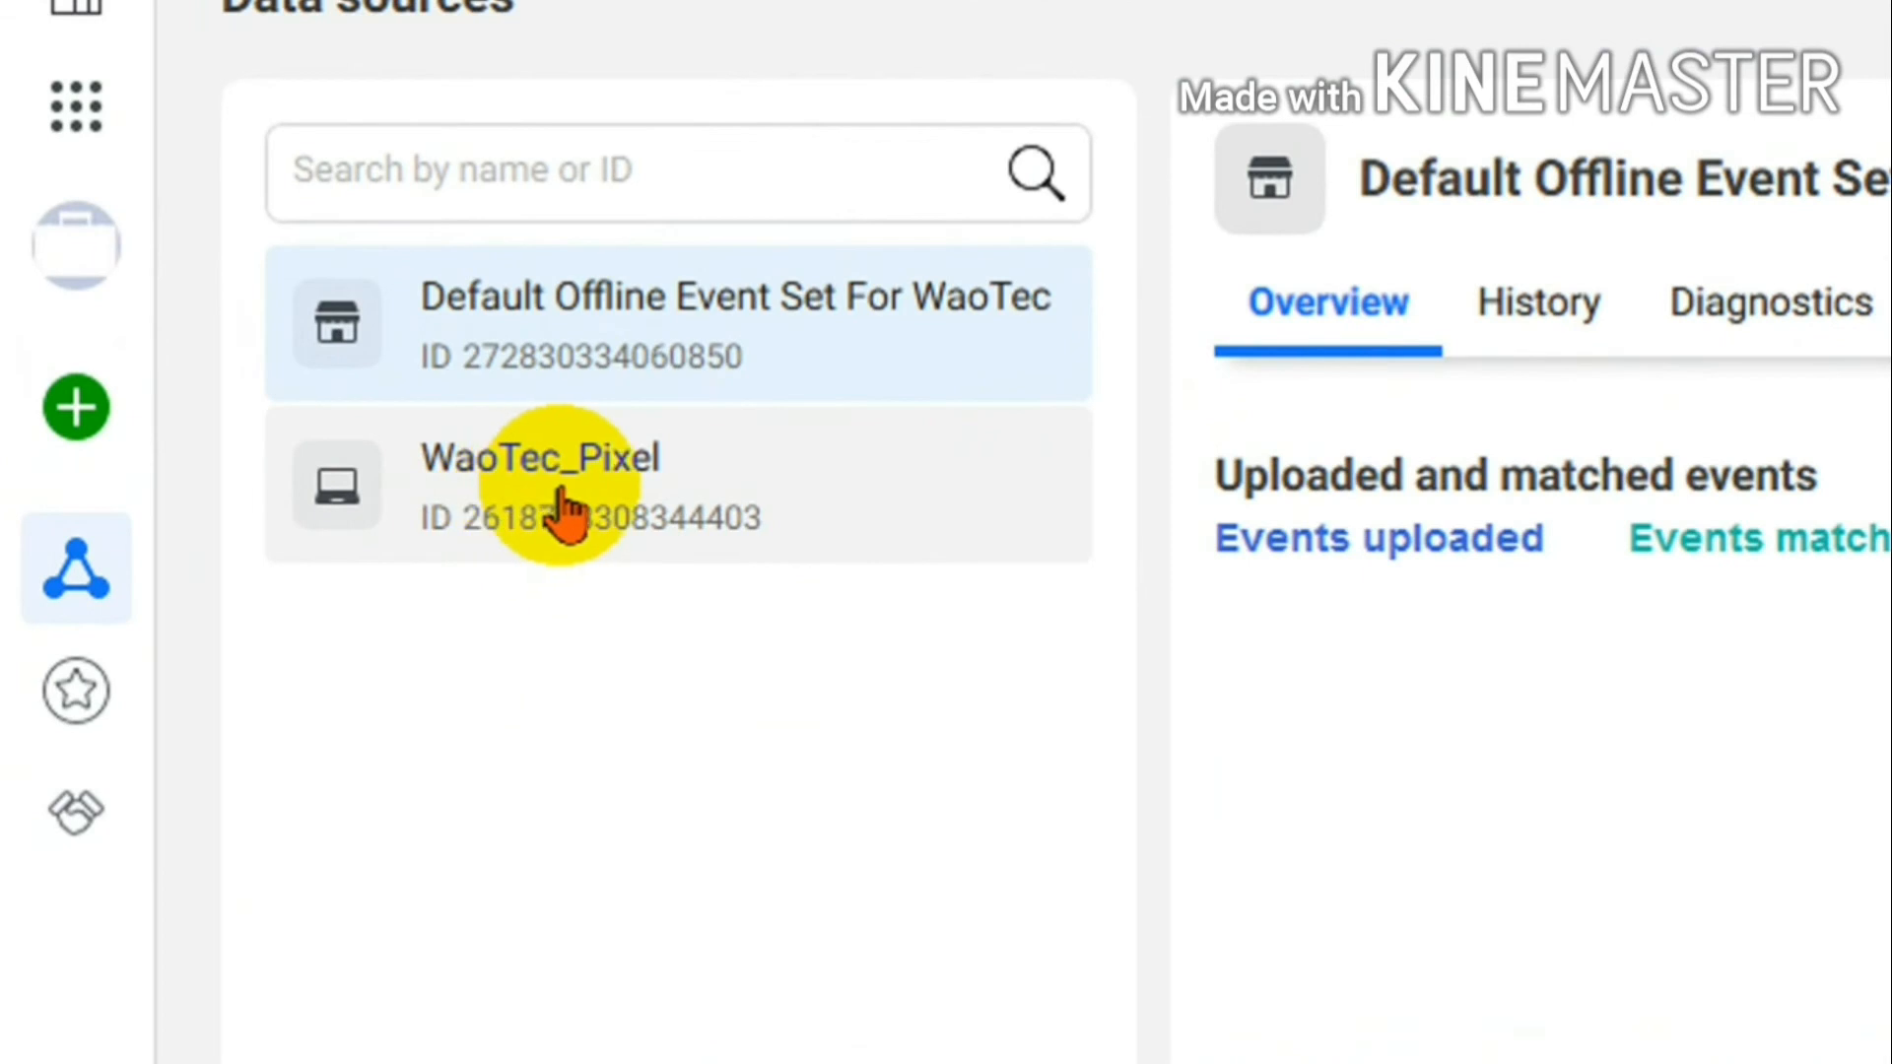
Step: Continue the setup of WaoTec_Pixel with manual code installation, copy the pixel base code and close the setup dialog
left_click(566, 498)
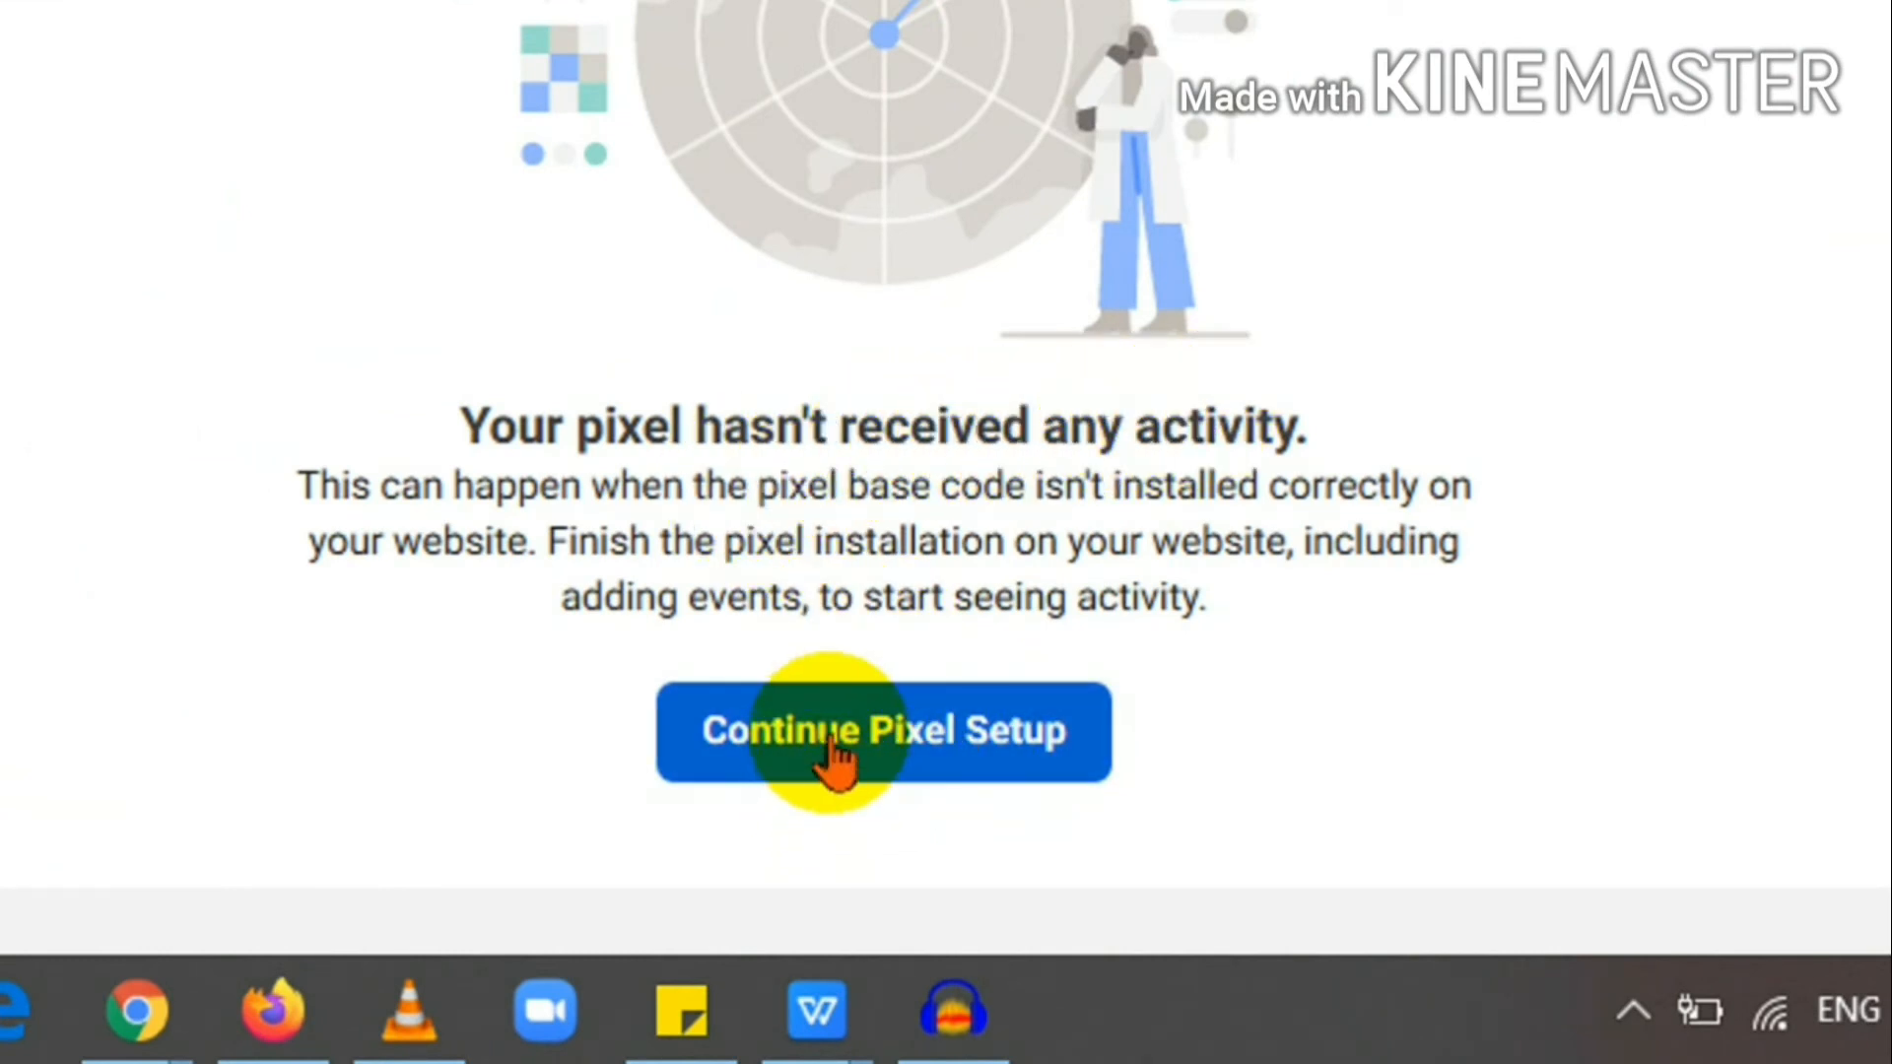
left_click(980, 754)
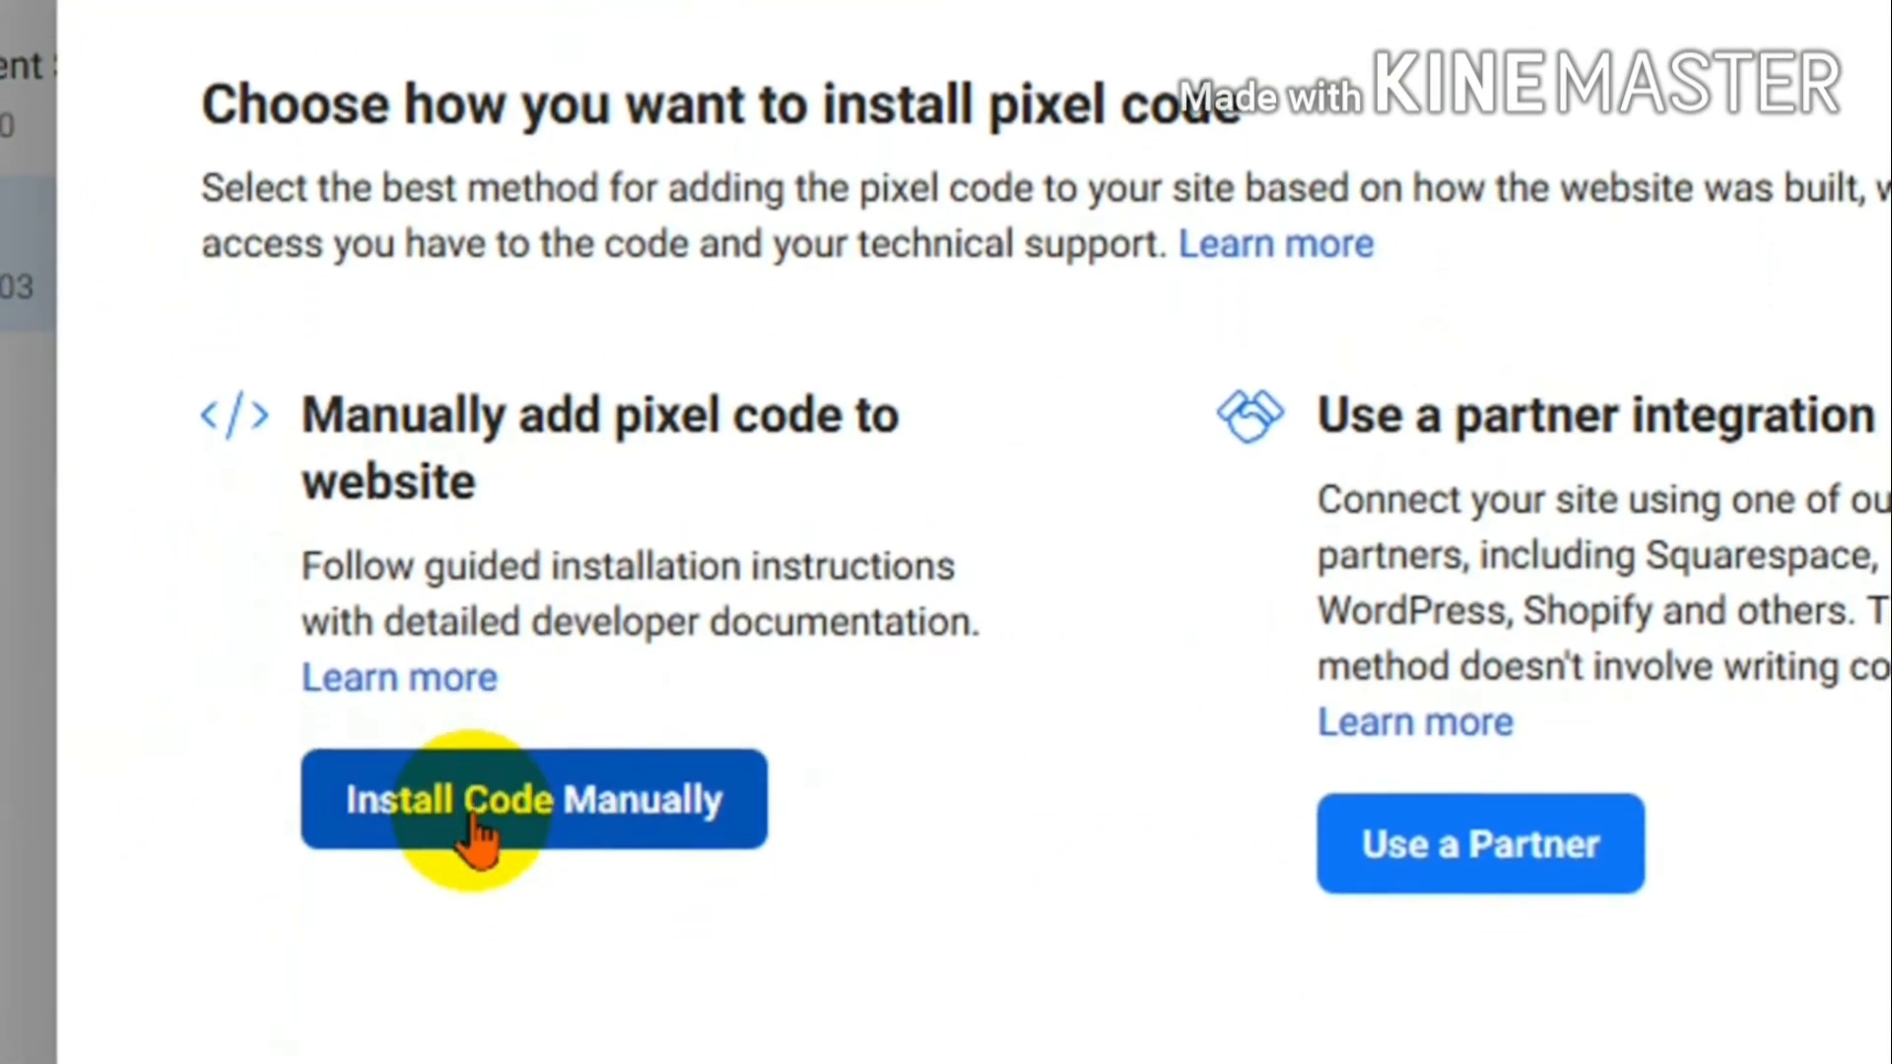
left_click(476, 826)
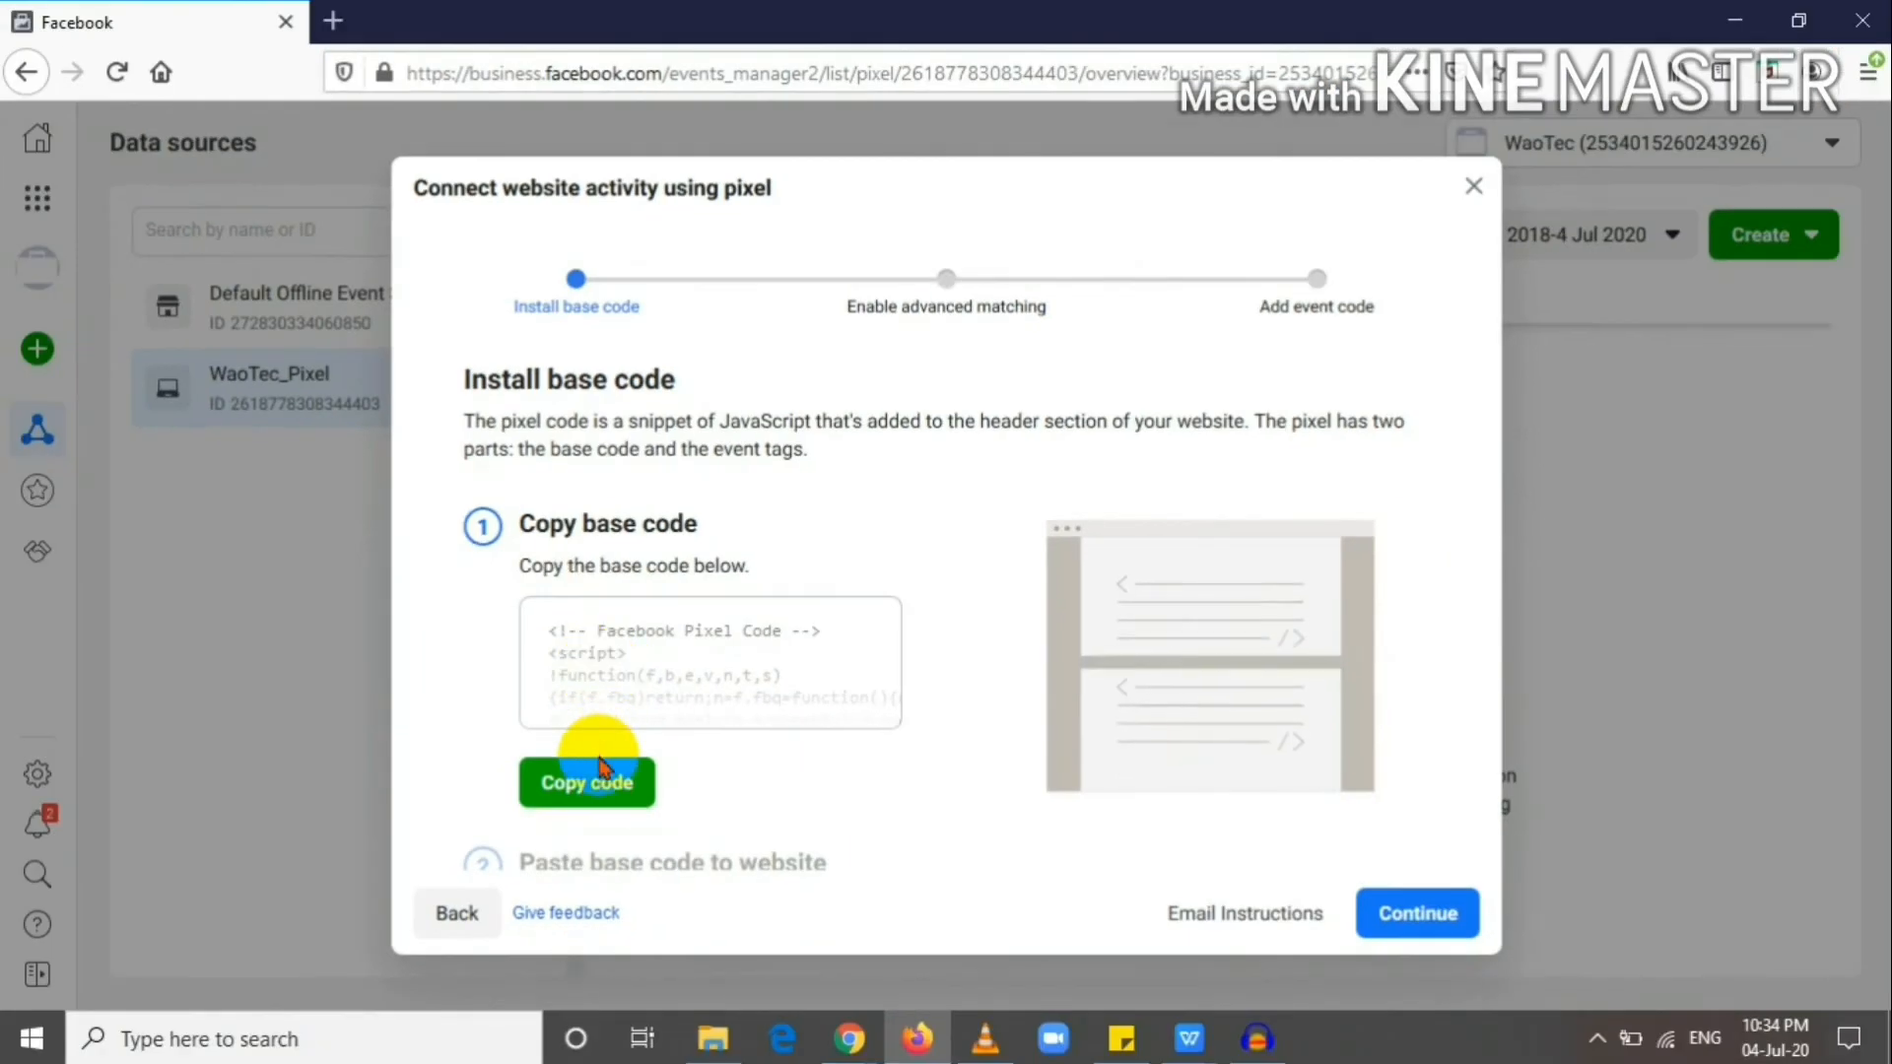
left_click(463, 1039)
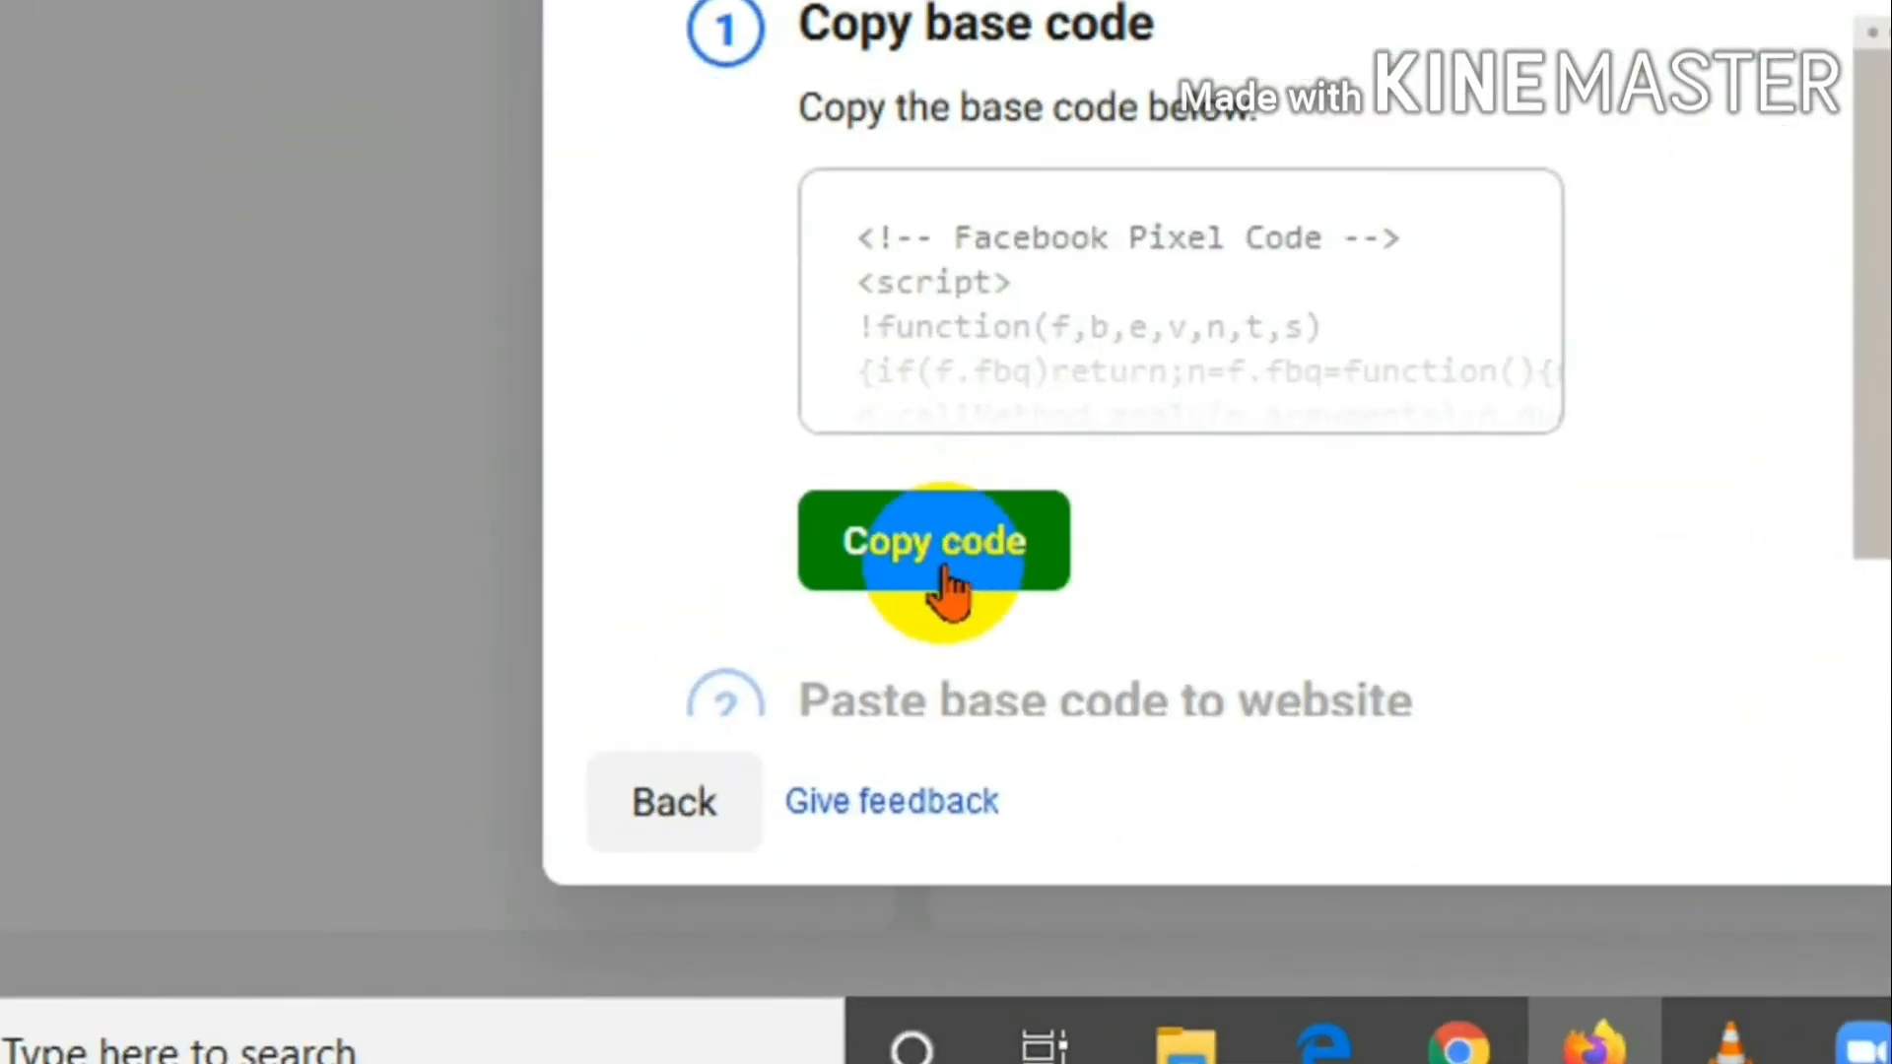
left_click(589, 785)
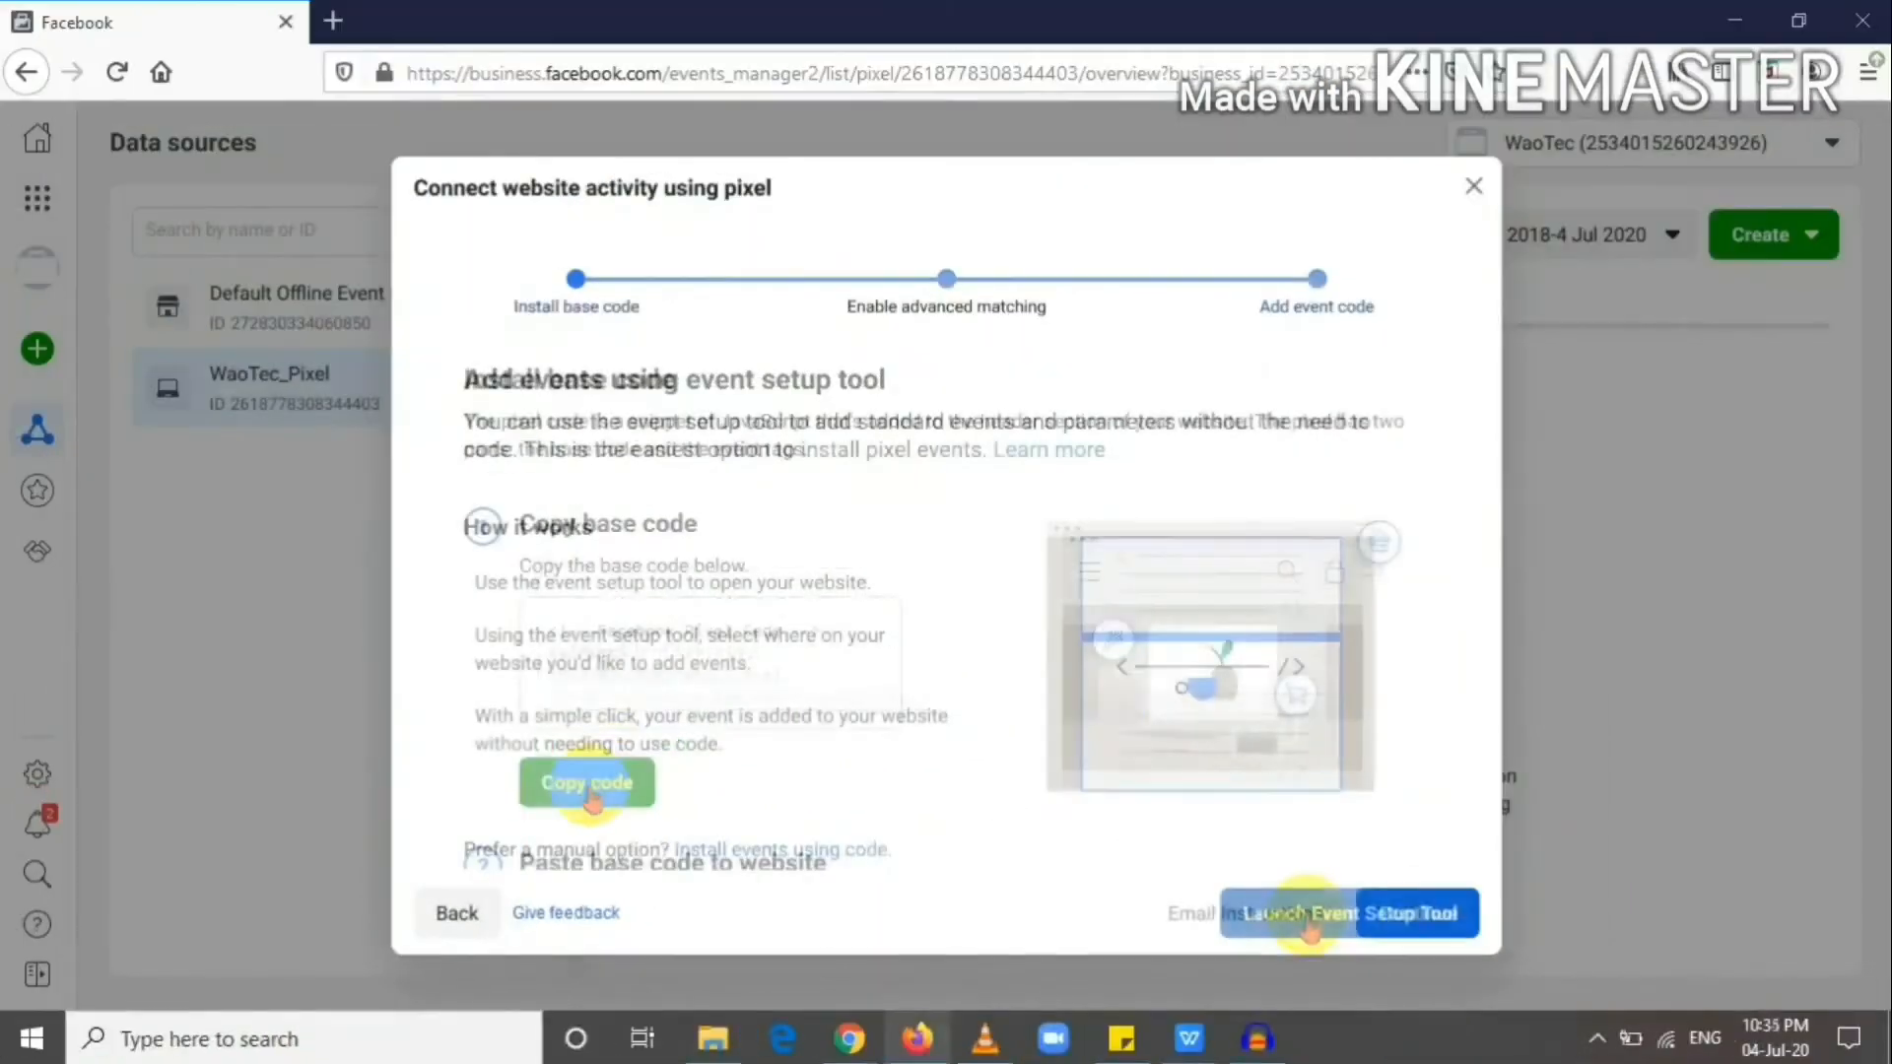
left_click(1472, 192)
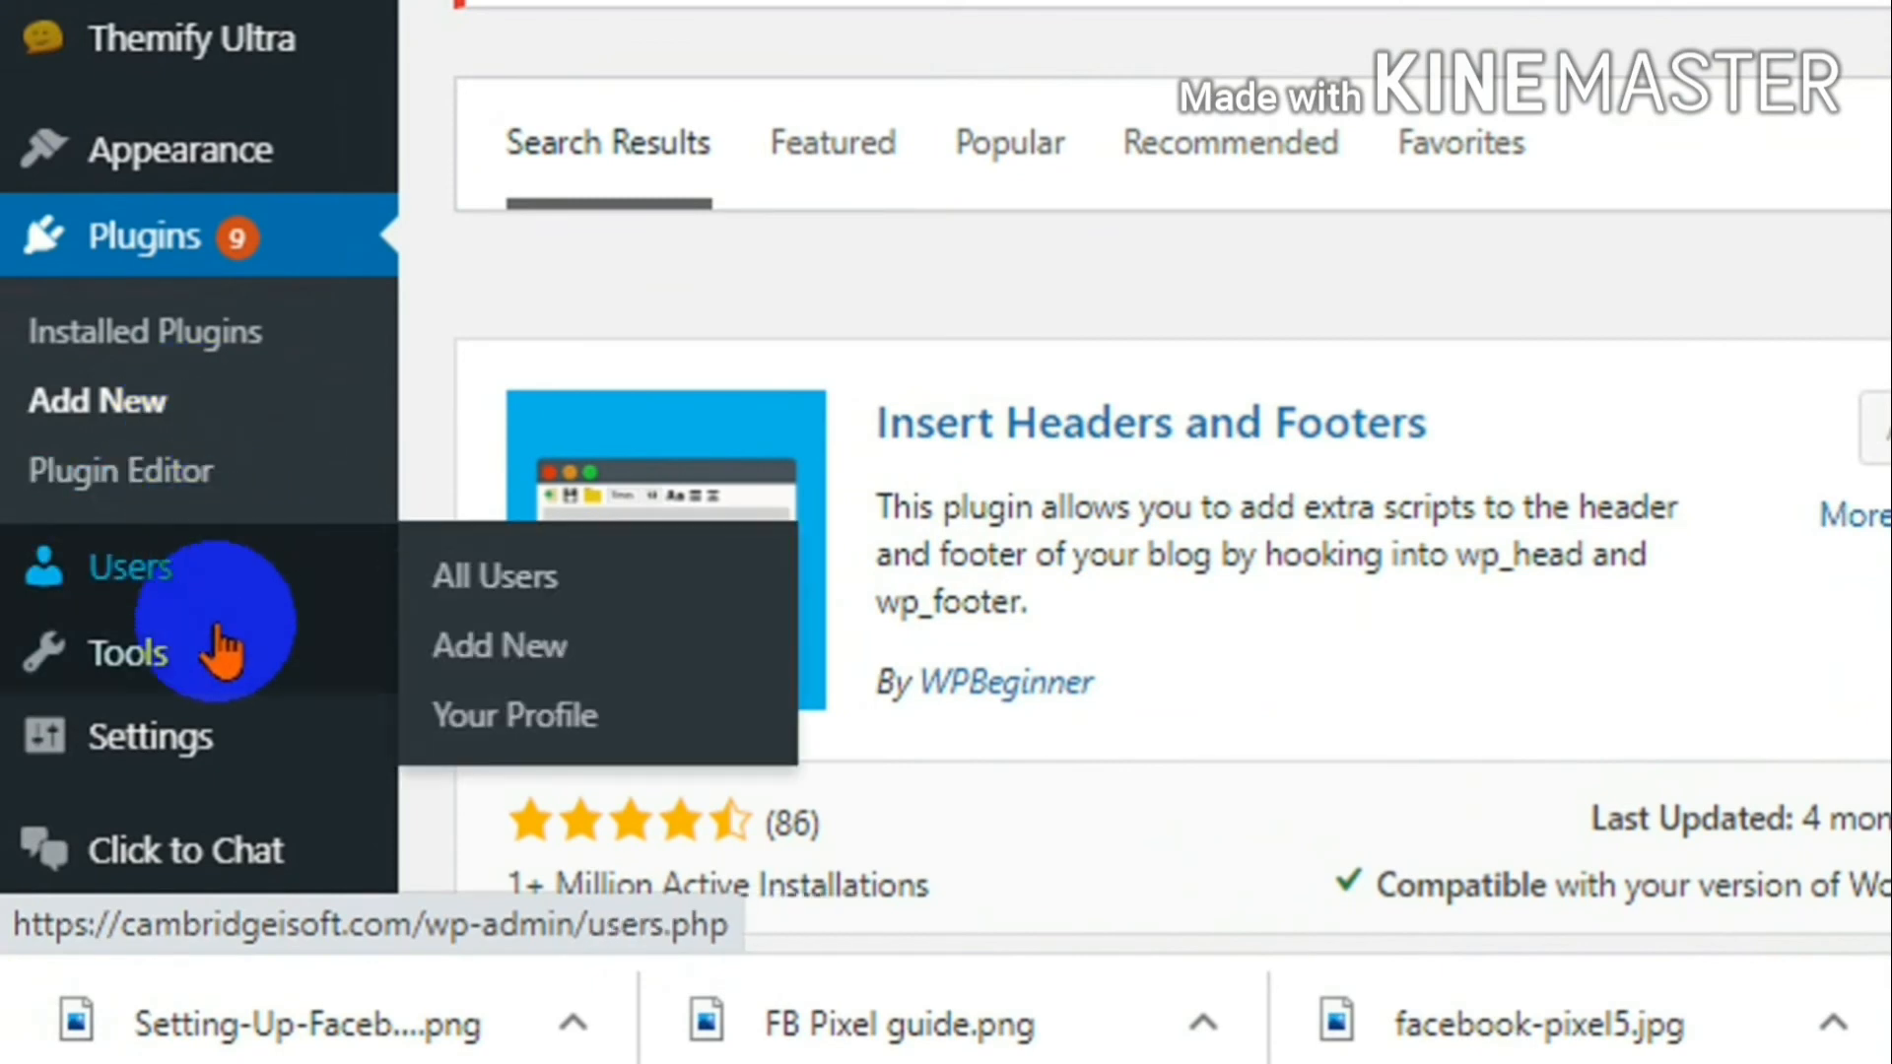
Step: In WordPress in Chrome, open the Insert Headers and Footers settings and paste the copied pixel code into Scripts in Header below the ViewContent script
mouse_move(222, 773)
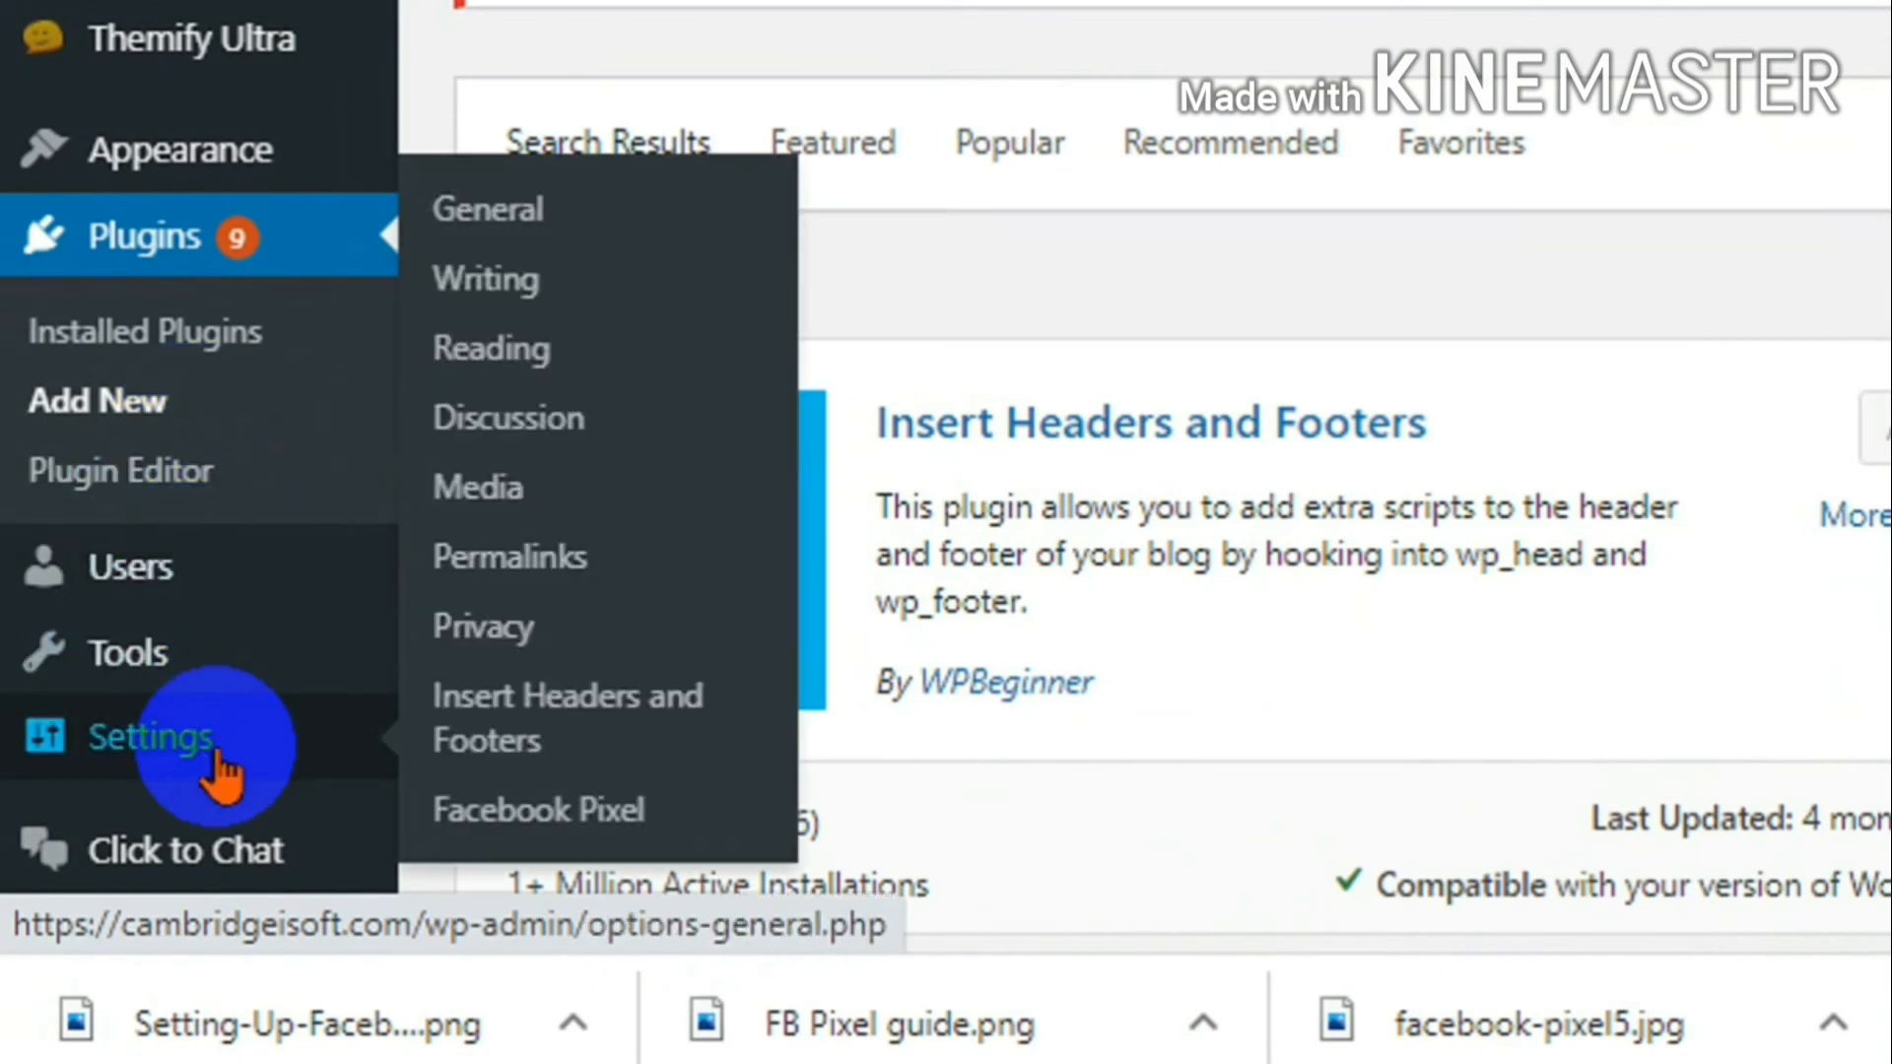
left_click(490, 702)
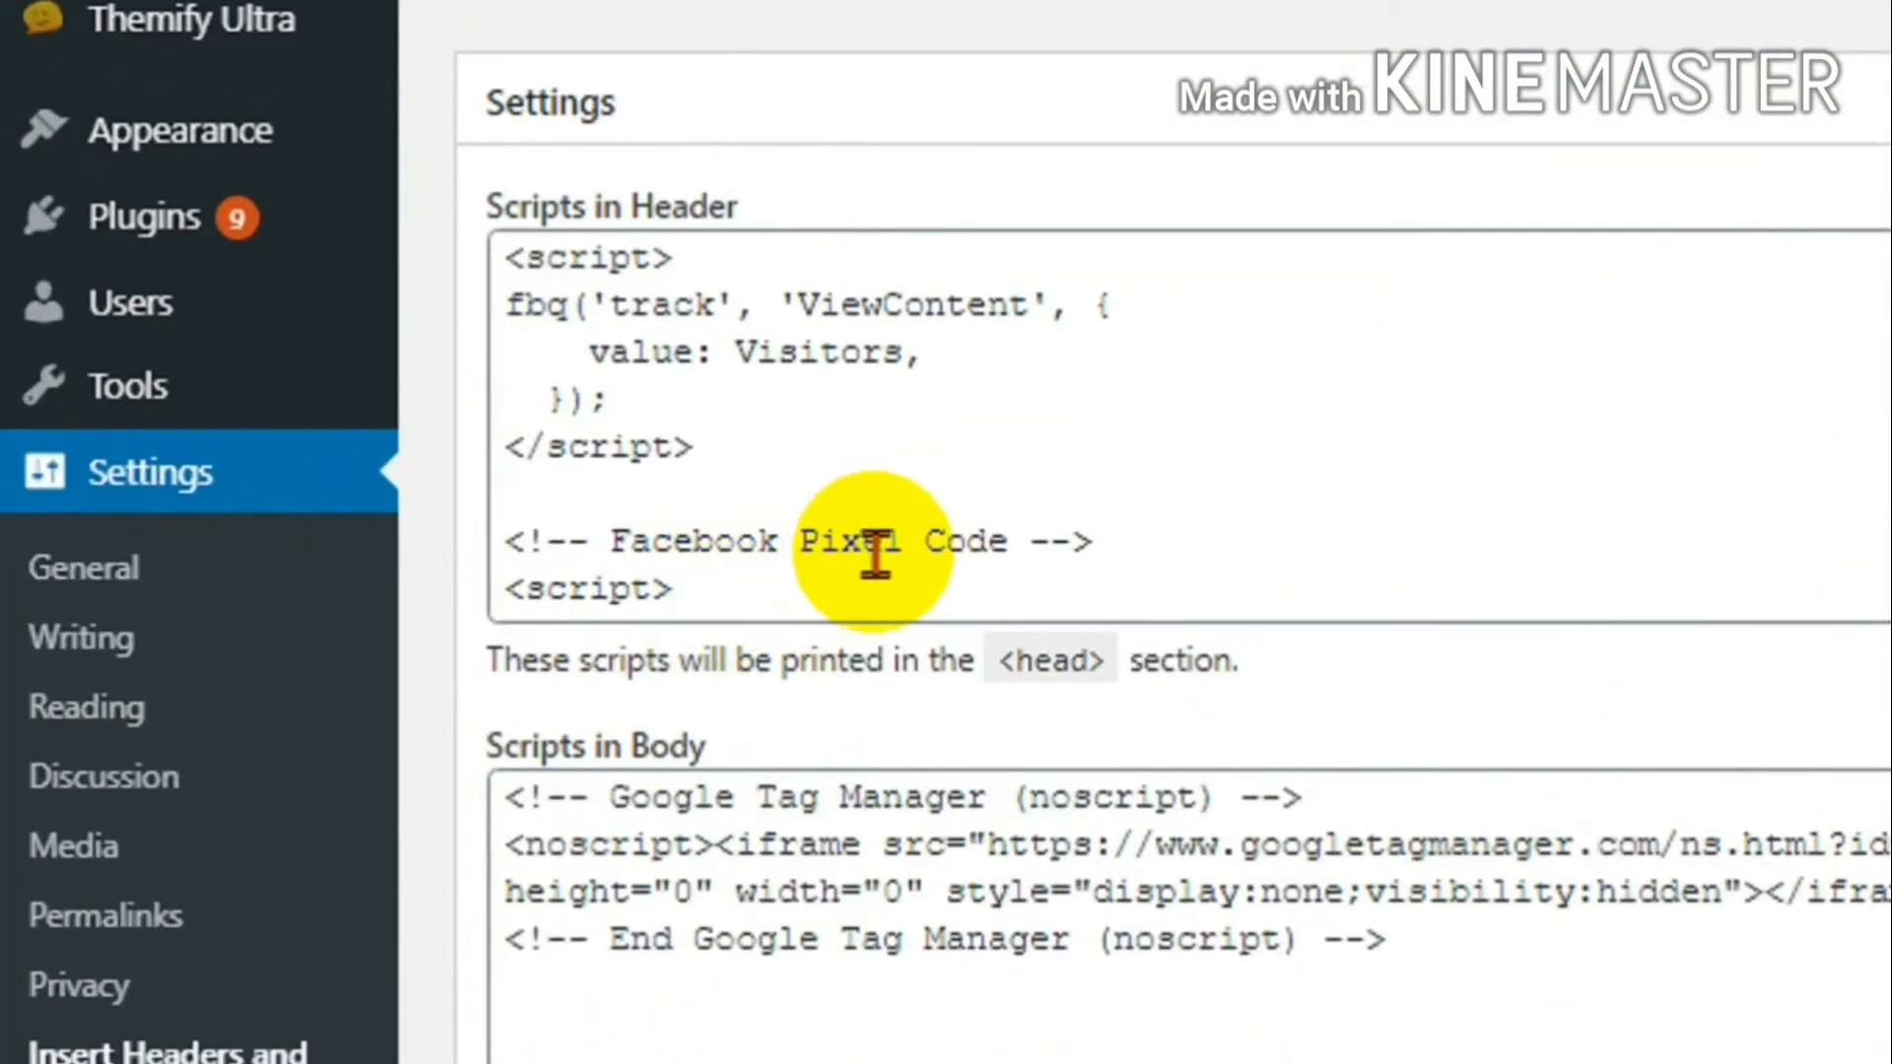
left_click(739, 488)
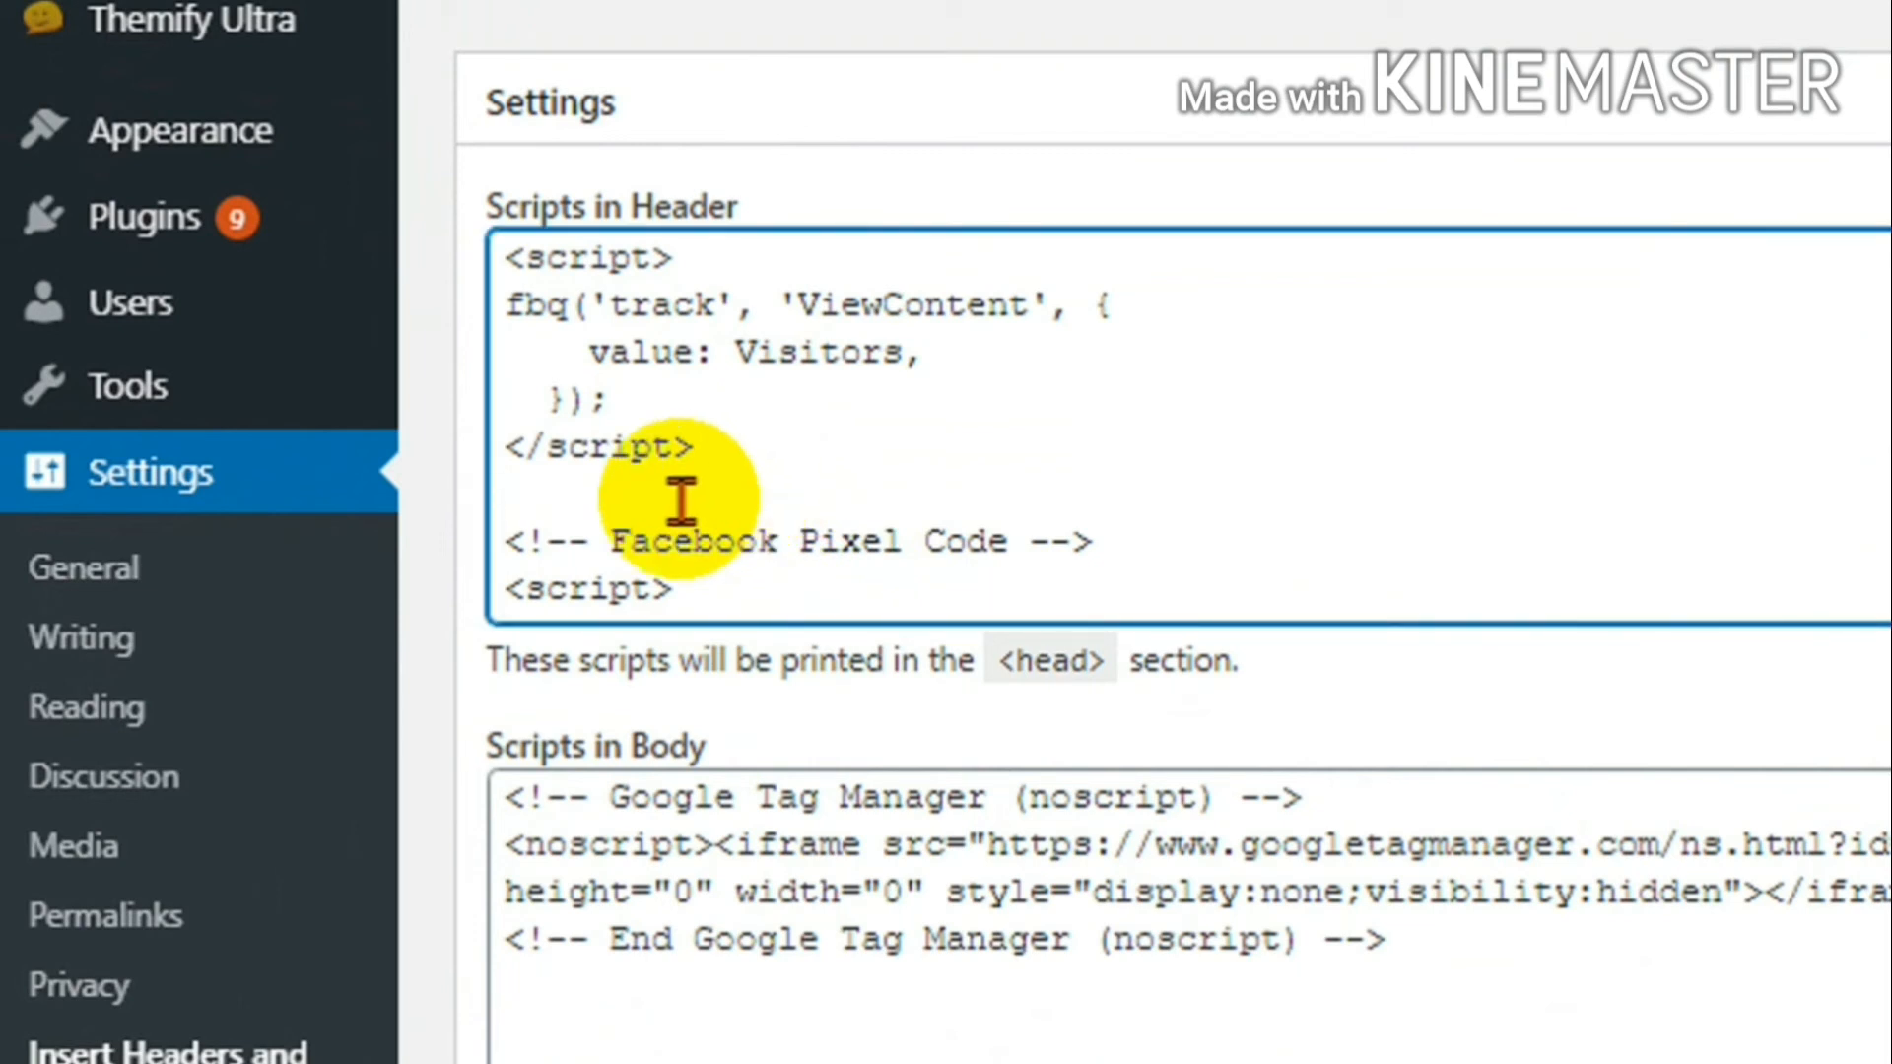
right_click(680, 500)
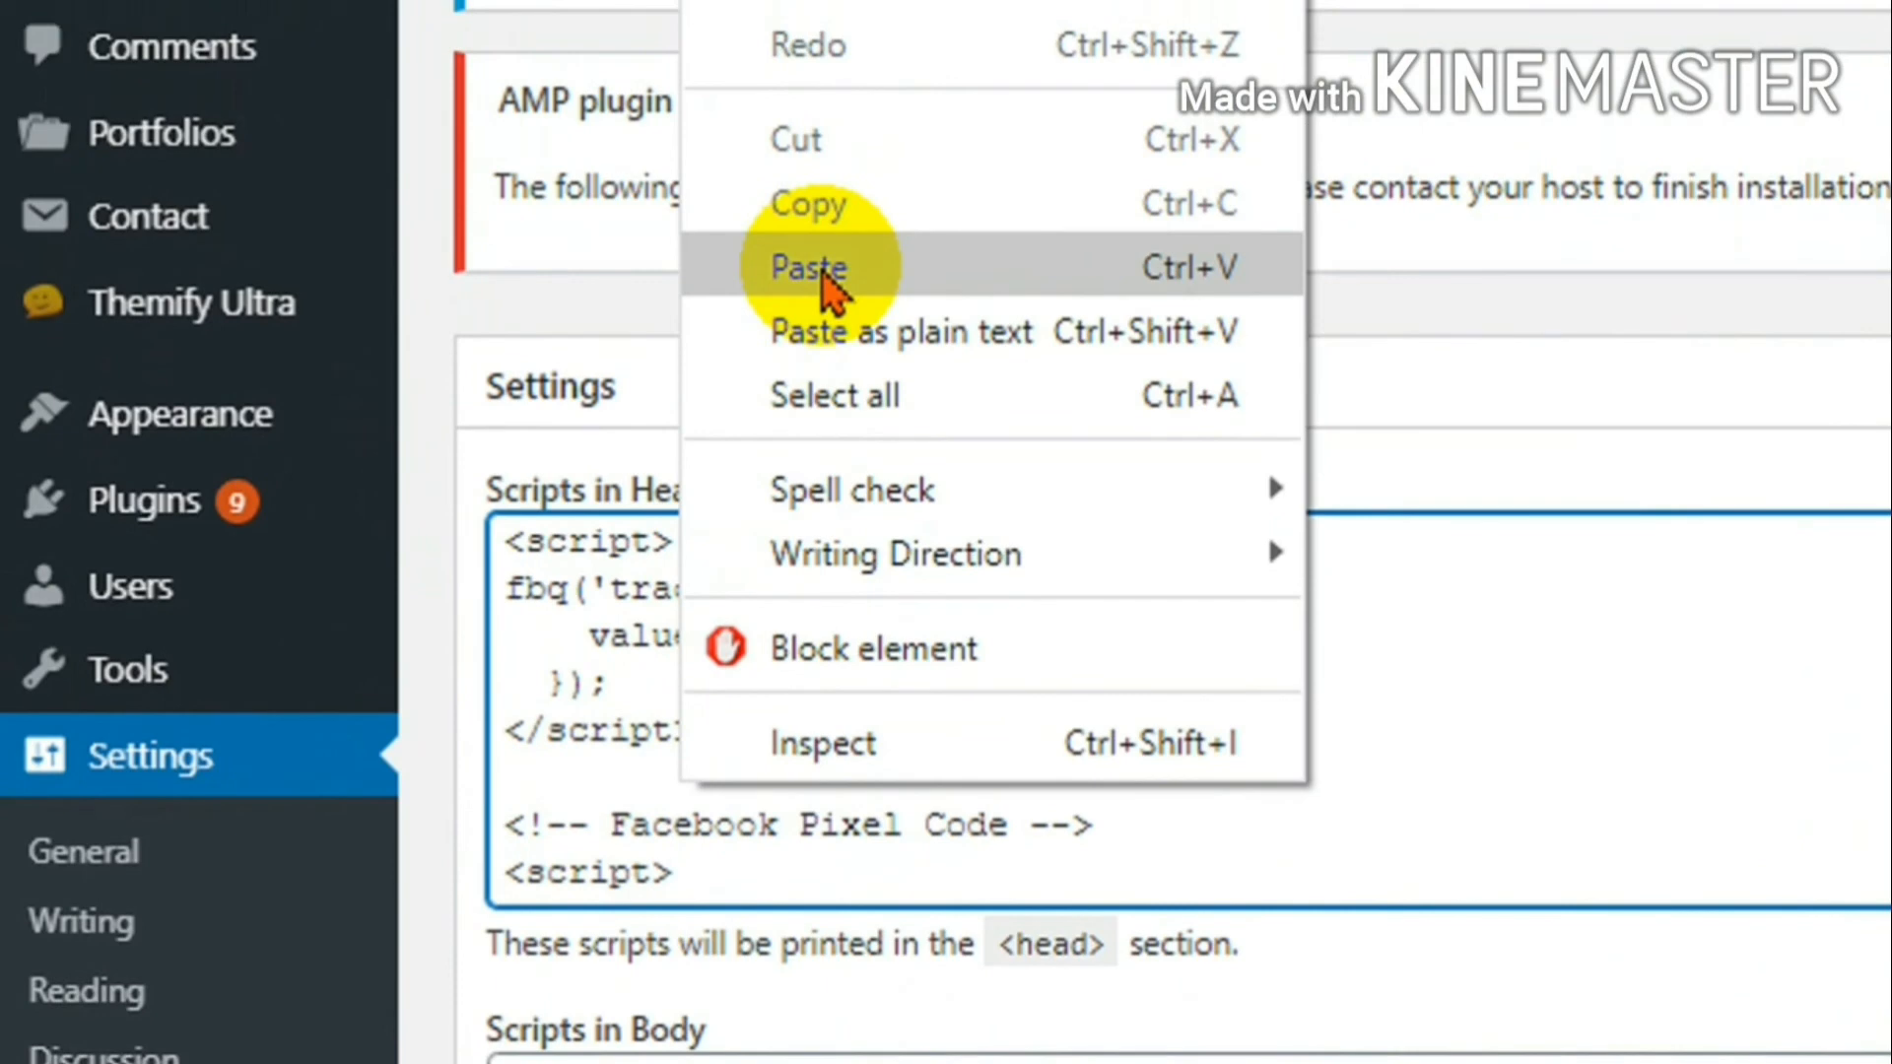
left_click(825, 277)
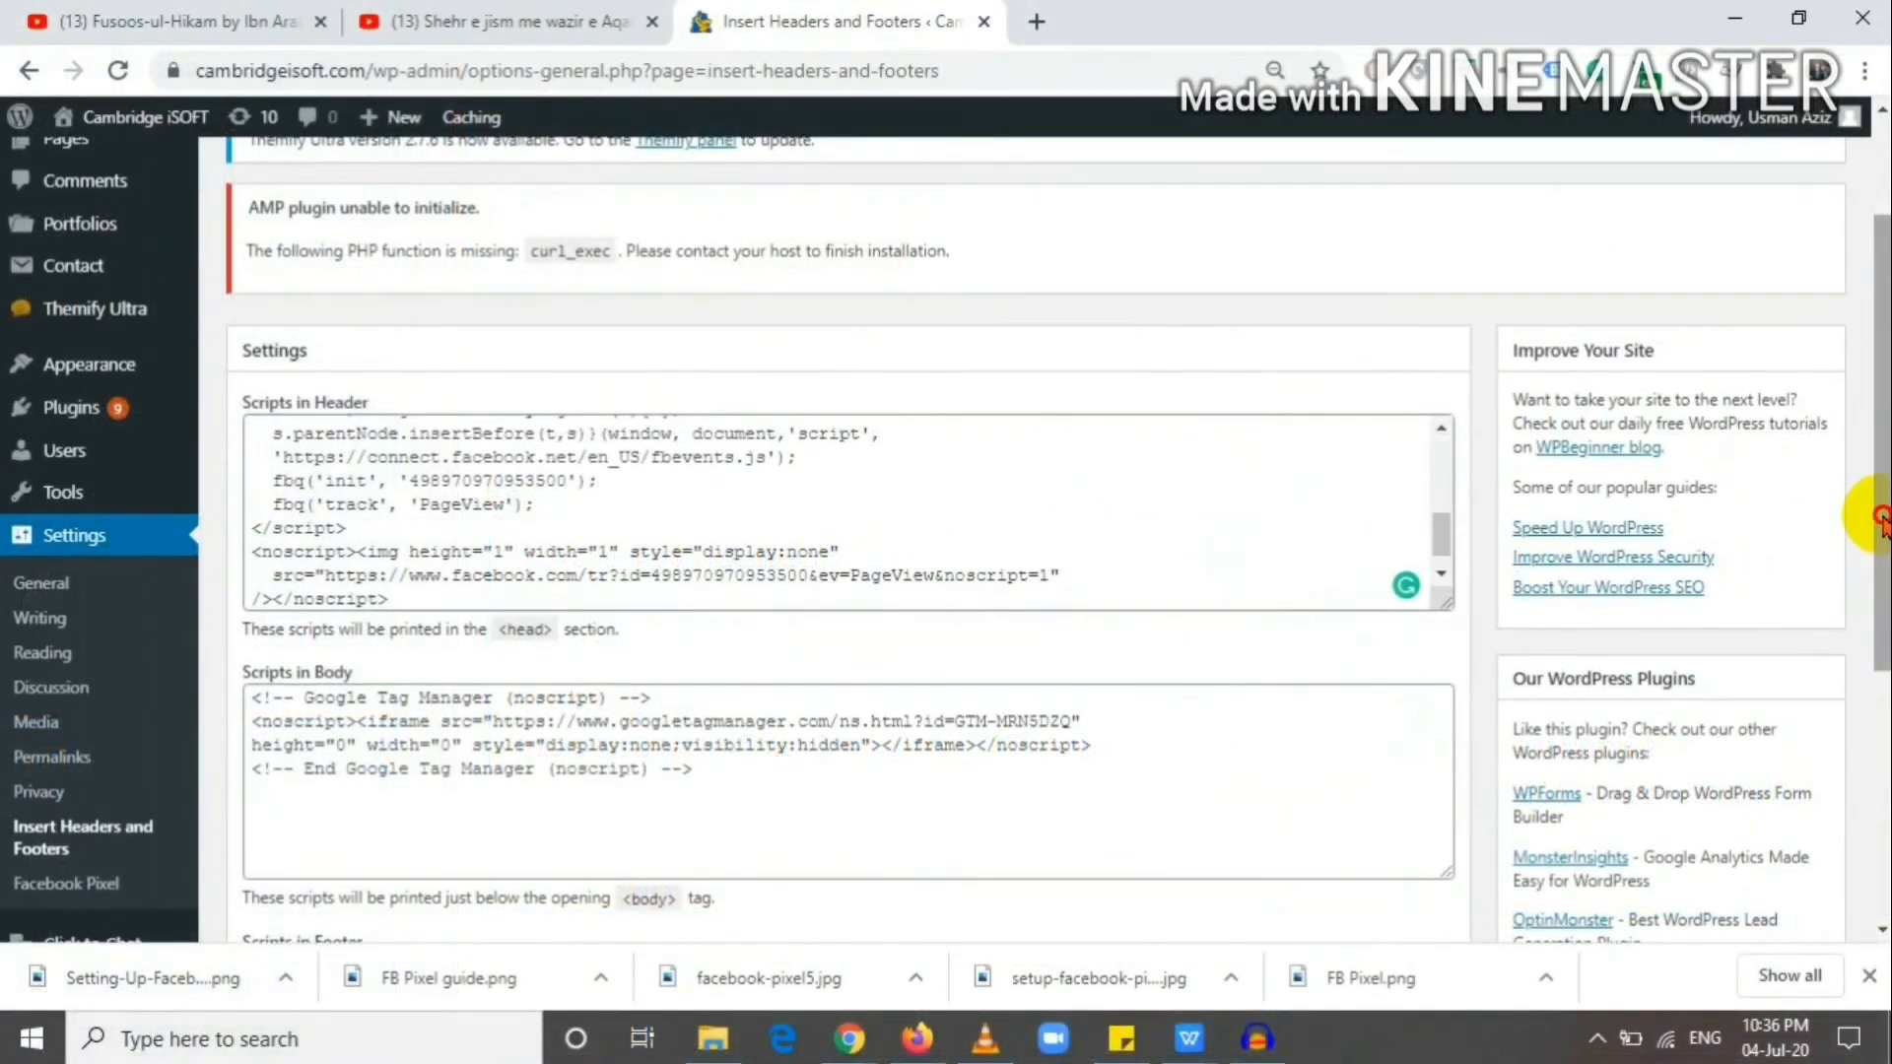
left_click_drag(1881, 517, 1882, 752)
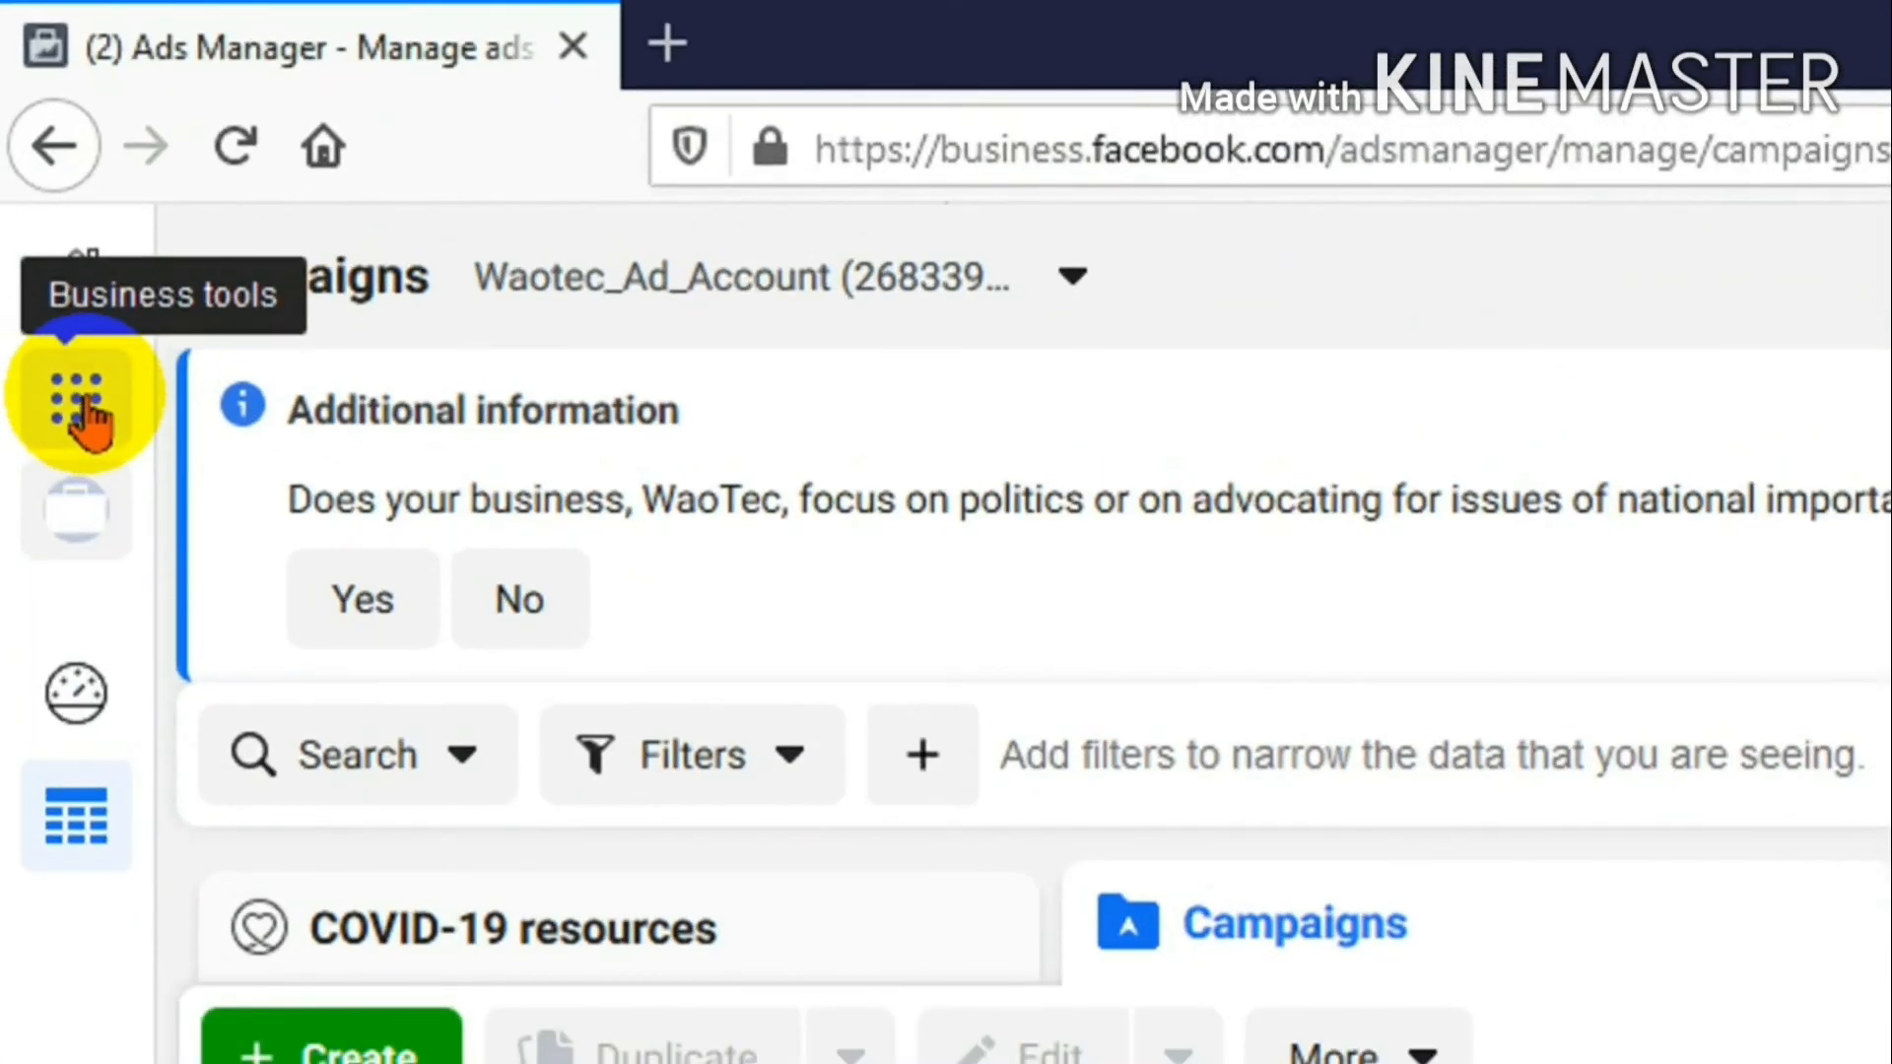
Step: Open Facebook Analytics for the WaoTec business from Ads Manager in Firefox
left_click(84, 413)
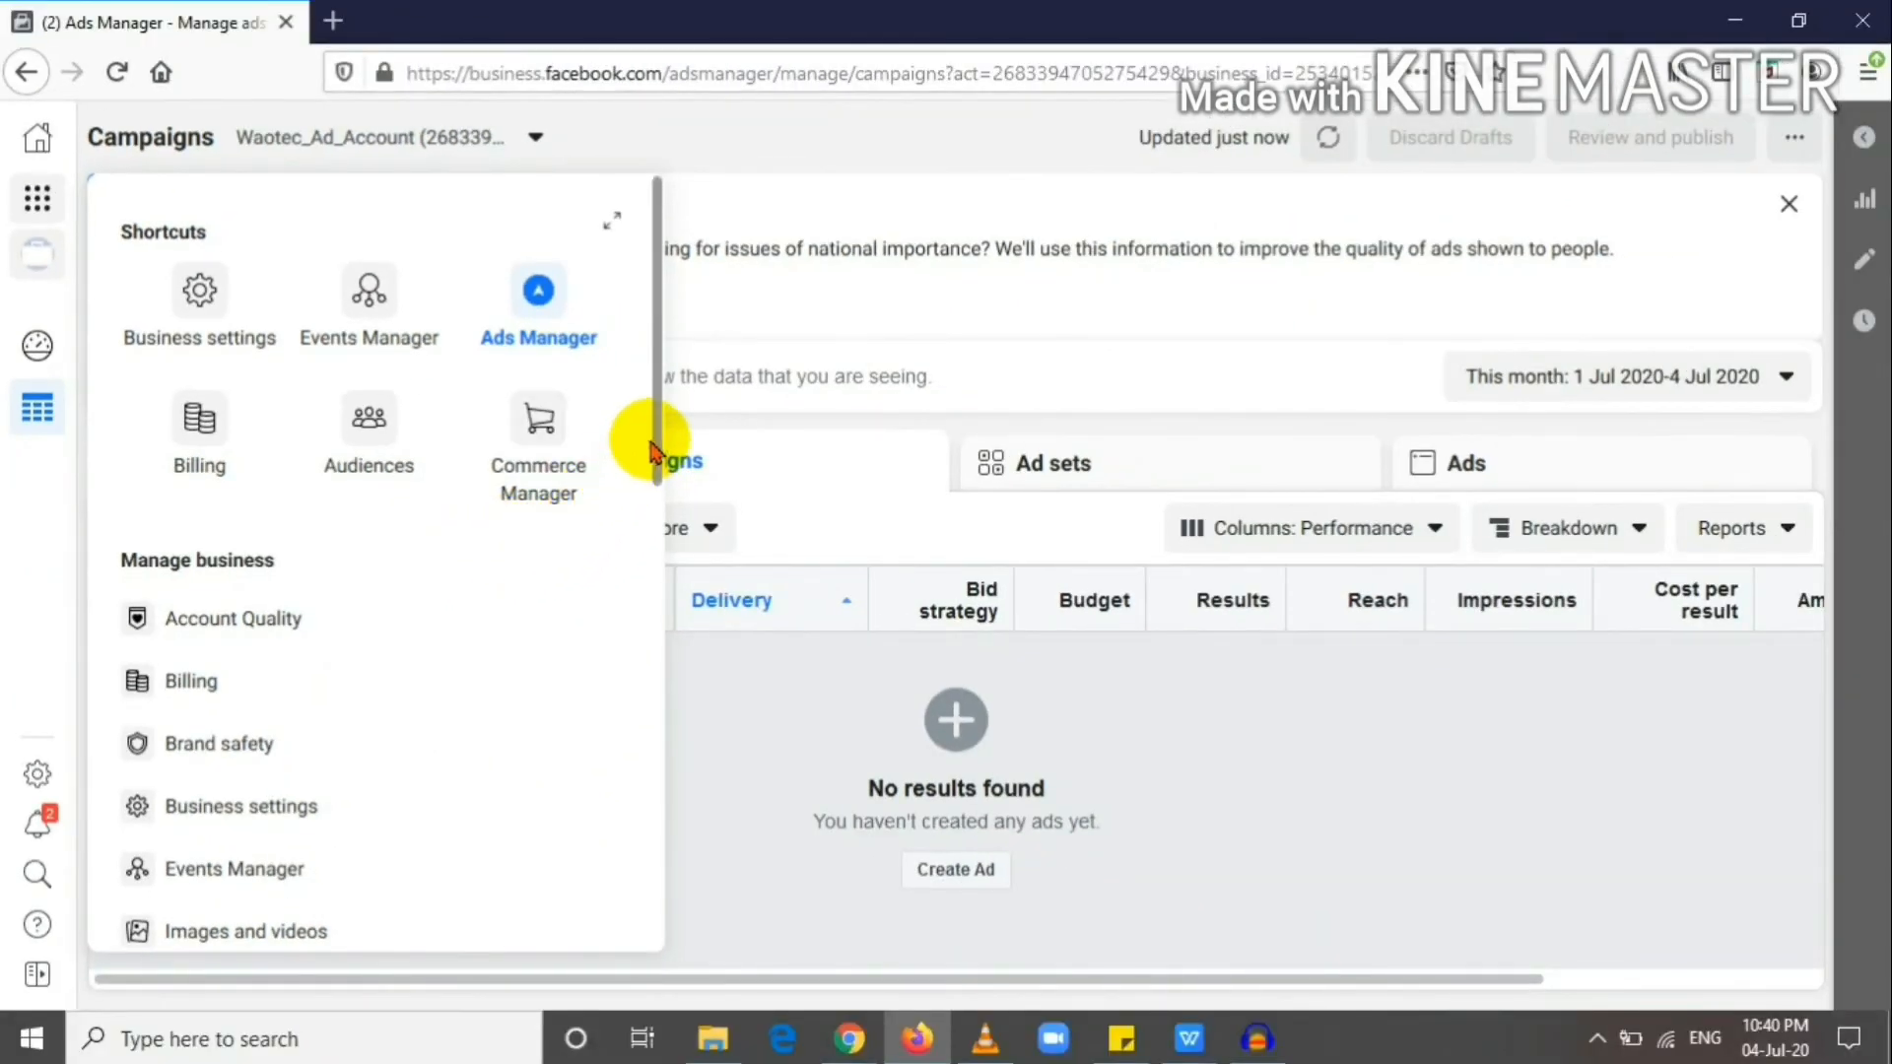
left_click_drag(651, 453, 641, 743)
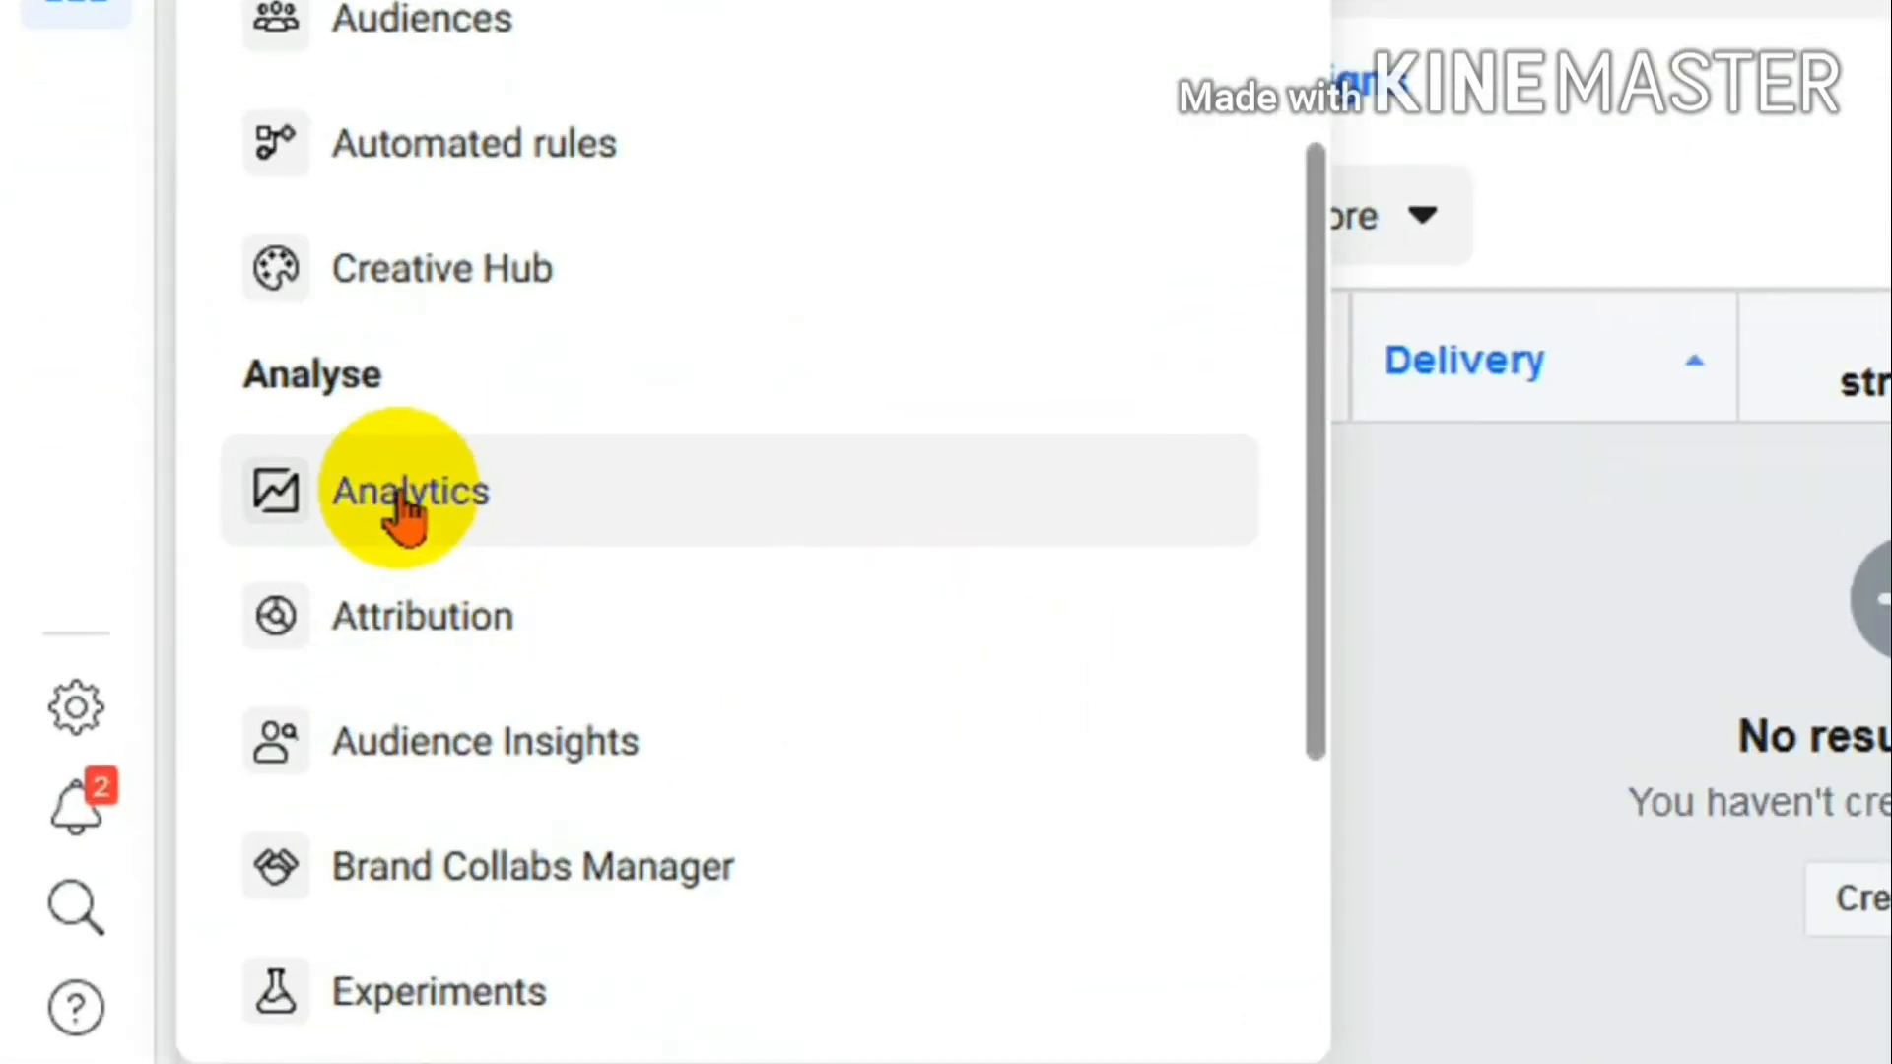
left_click(401, 497)
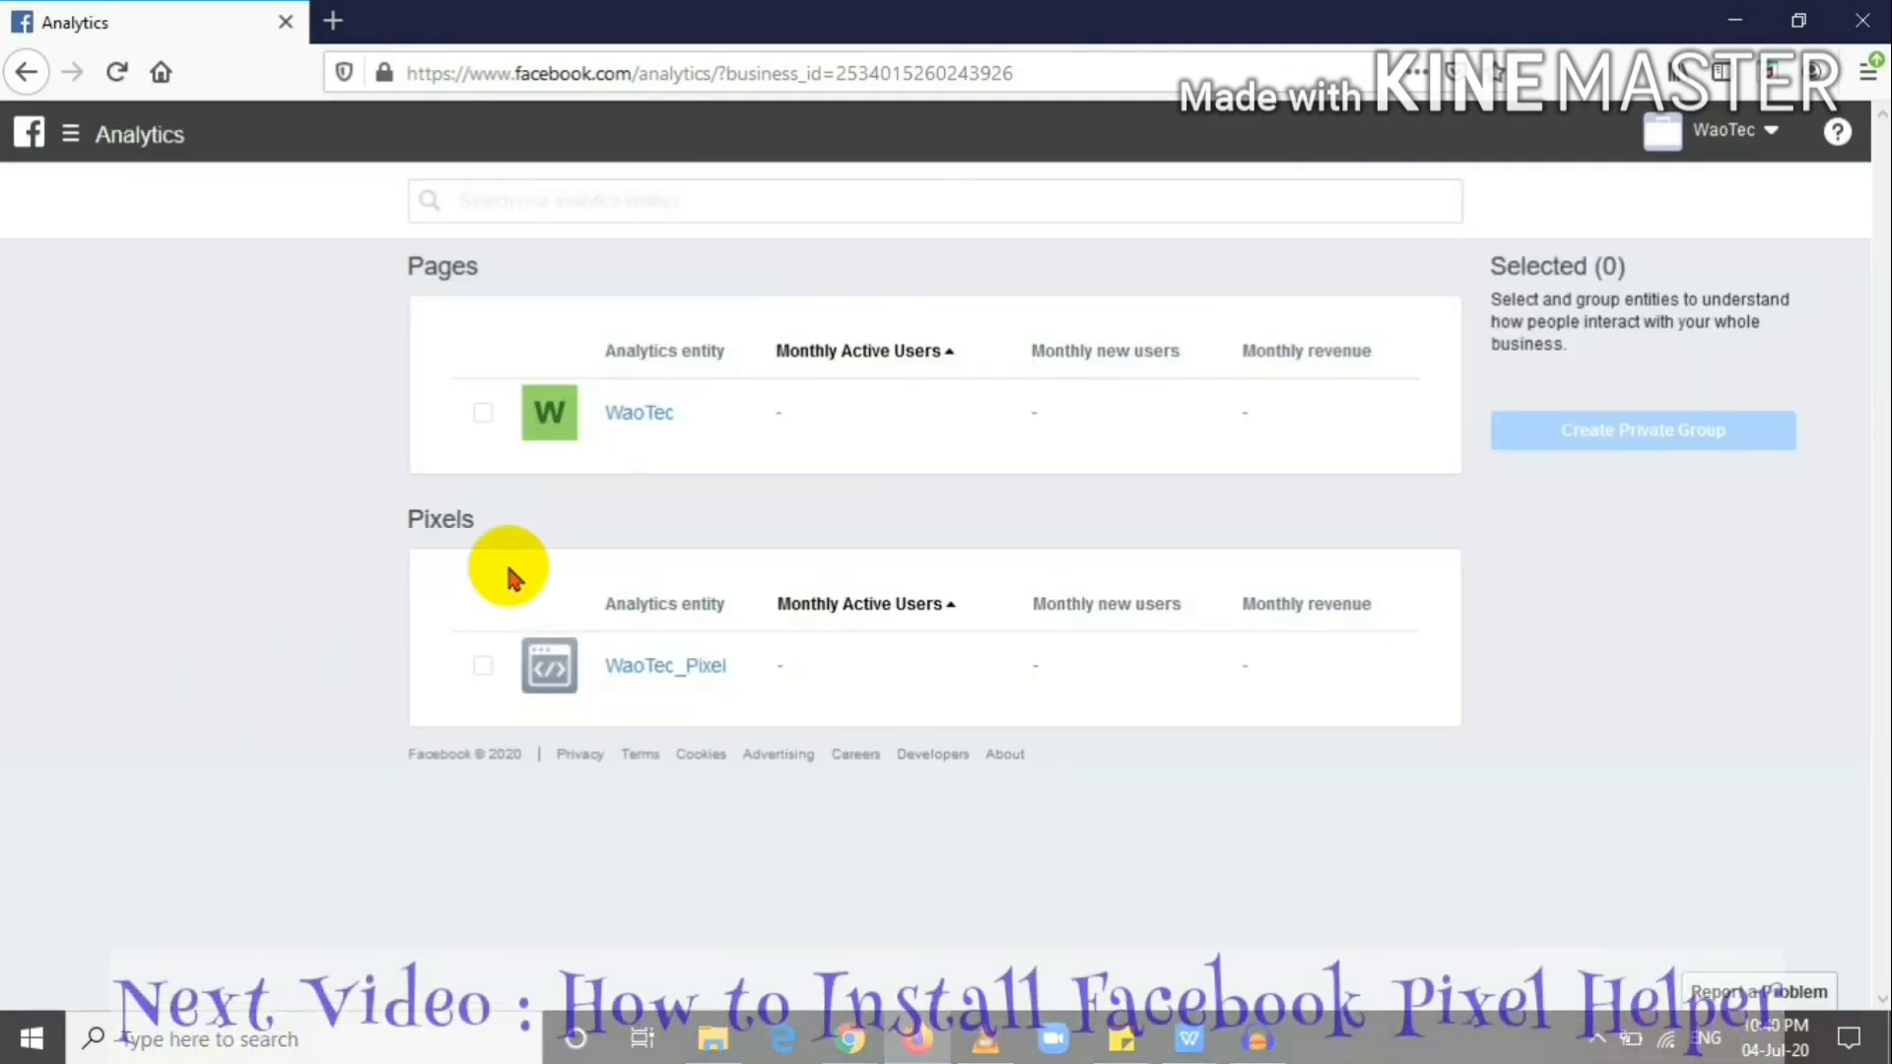